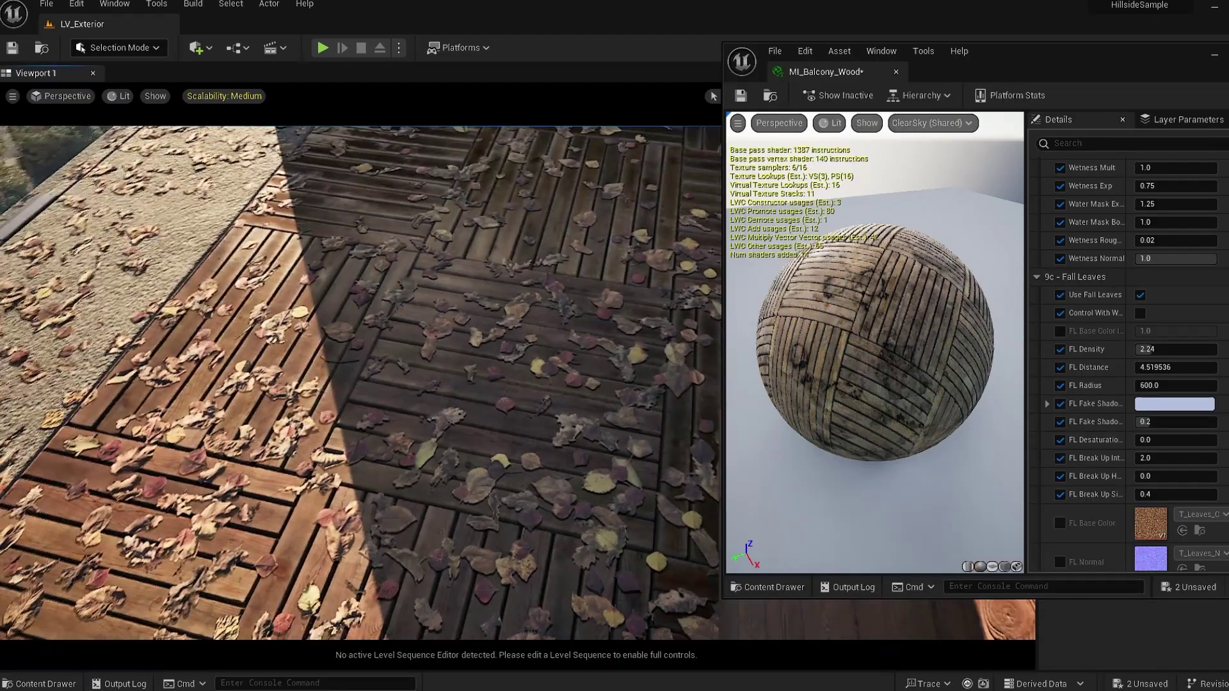
Adjust the fall leaves' fake shadow amount and density in the MI_Balcony_Wood material instance
mouse_move(1190, 422)
mouse_down()
mouse_move(1173, 422)
mouse_move(1194, 422)
mouse_up()
drag(1153, 350, 1136, 350)
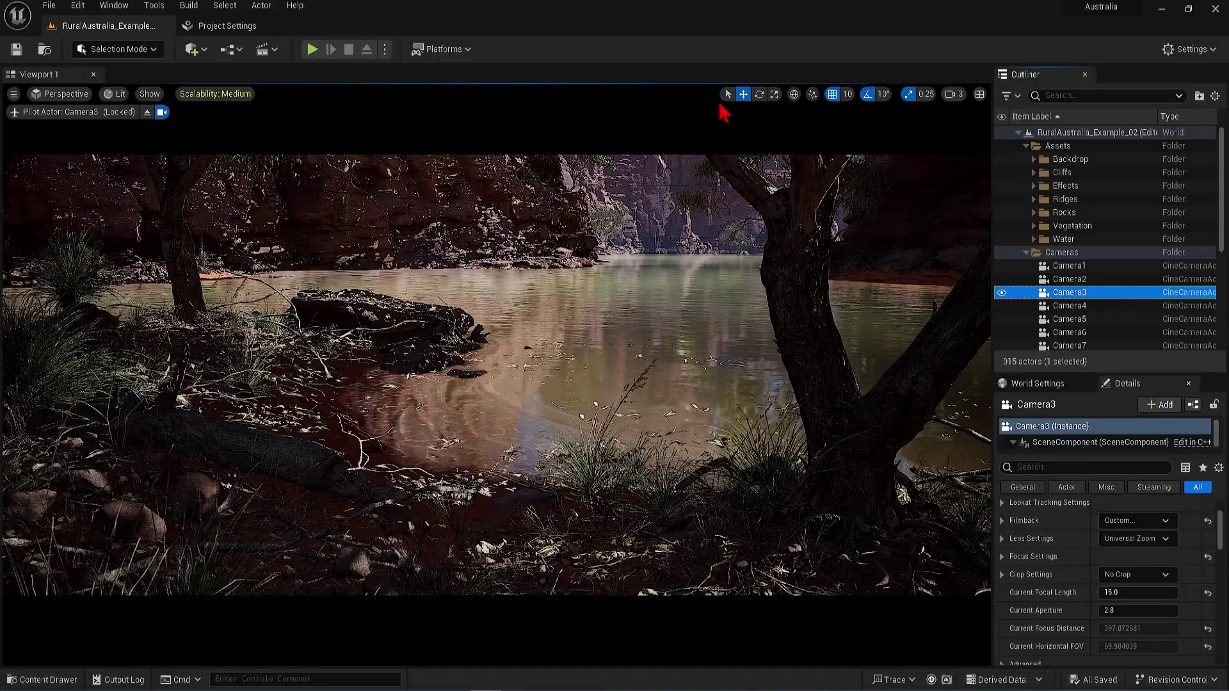
click(64, 93)
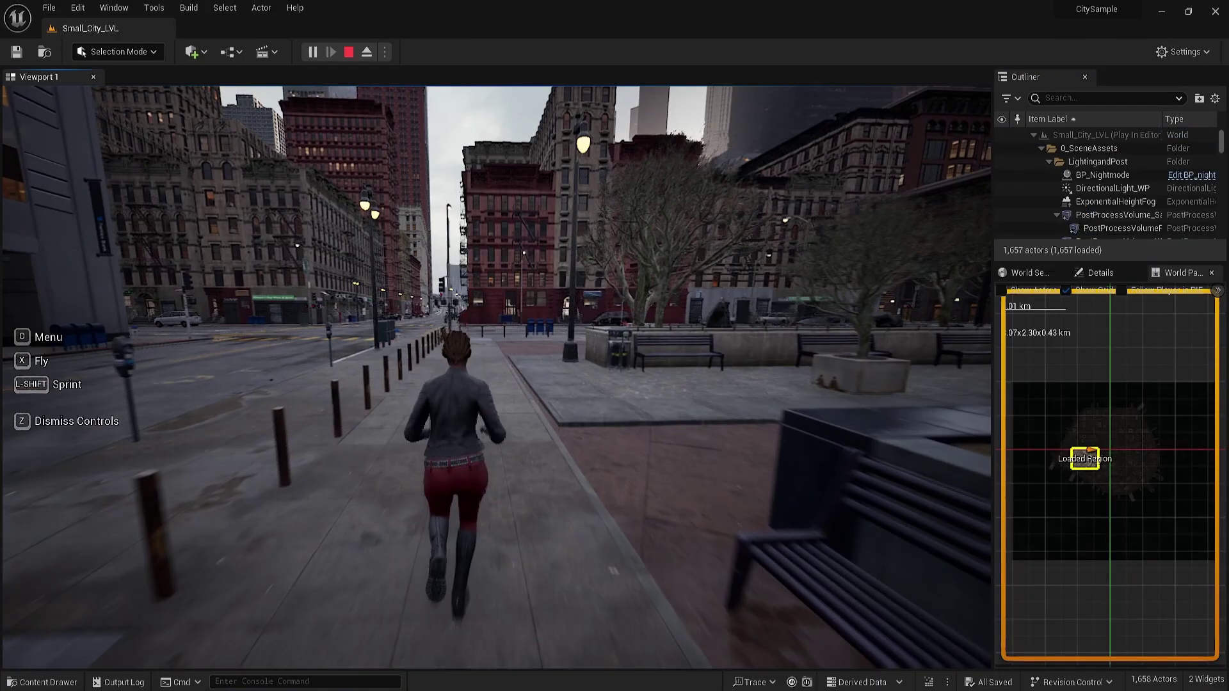
Run the character forward along the sidewalk in the playing Small_City_LVL level
key(w)
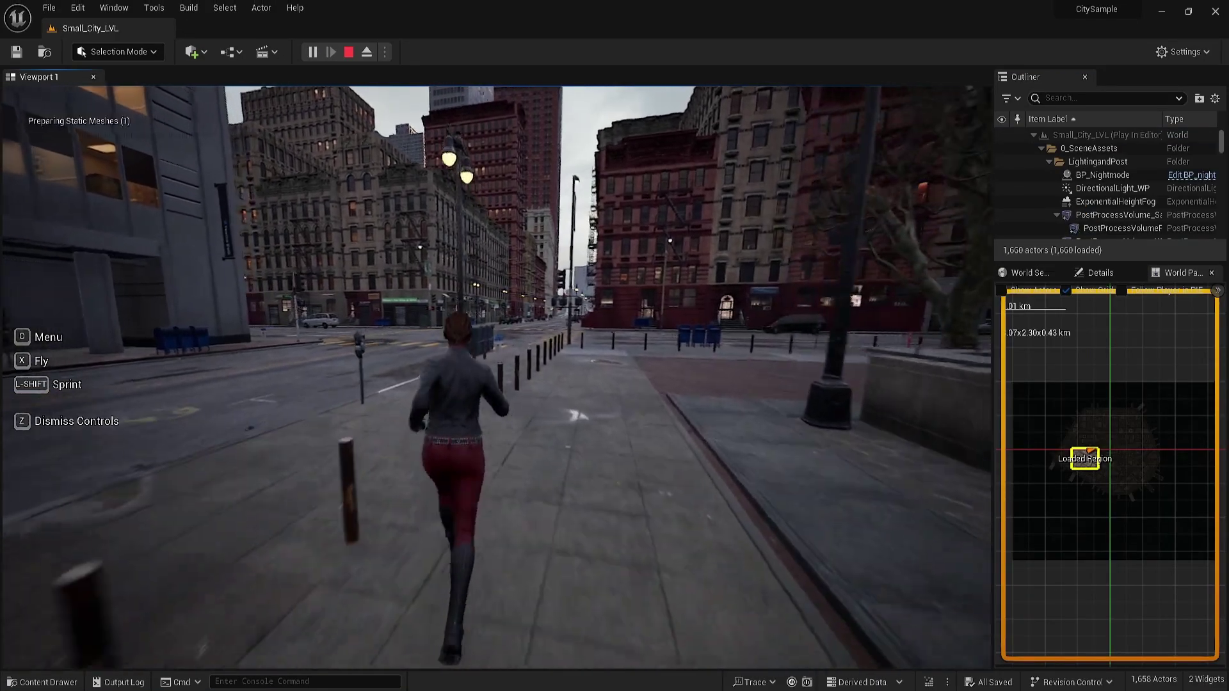
key(w)
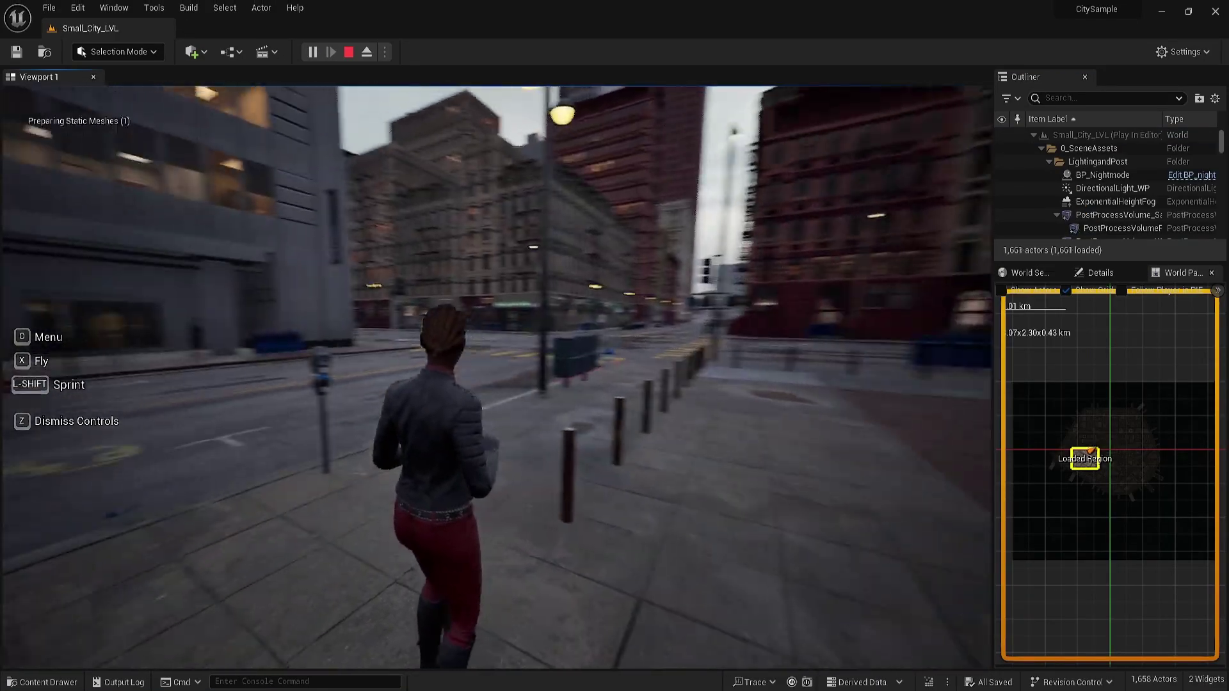
key(w)
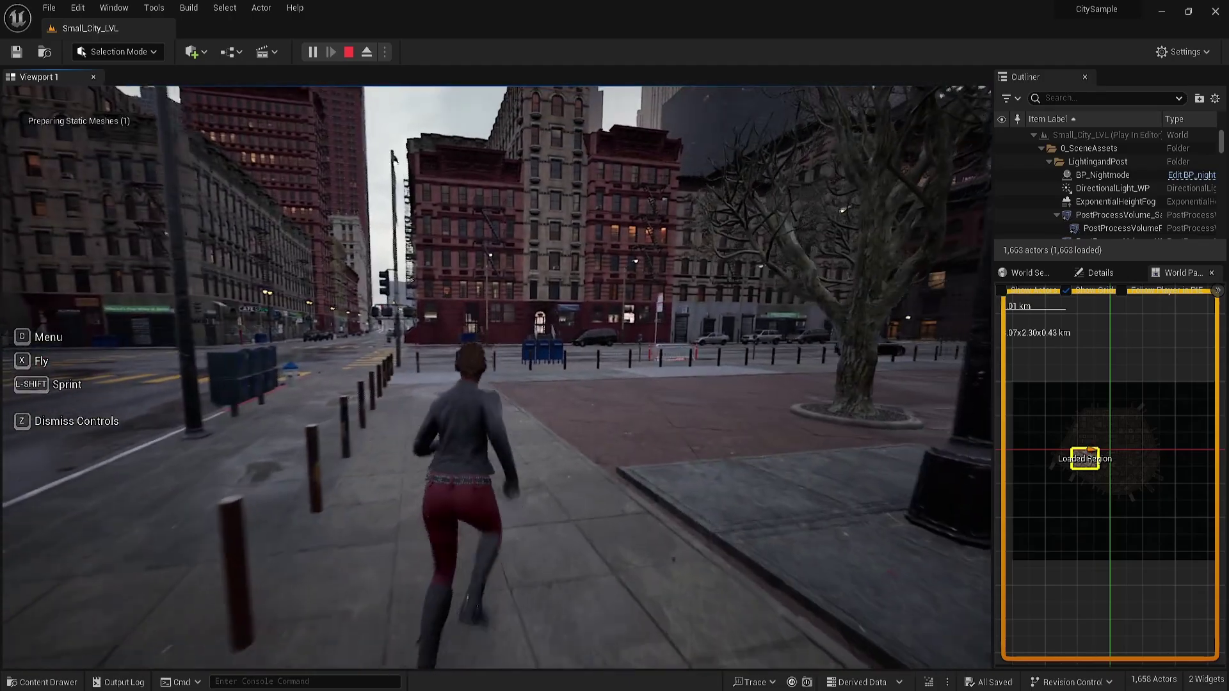
key(w)
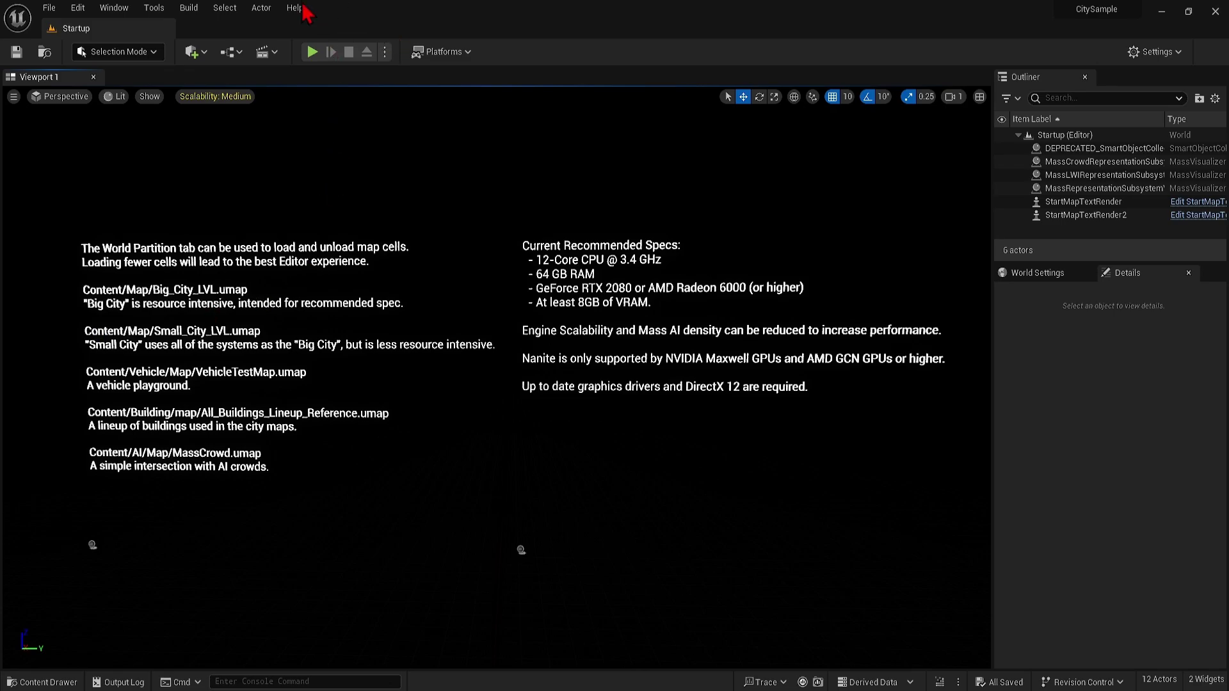
Open the World Partition Editor for the city project
click(114, 9)
mouse_move(245, 160)
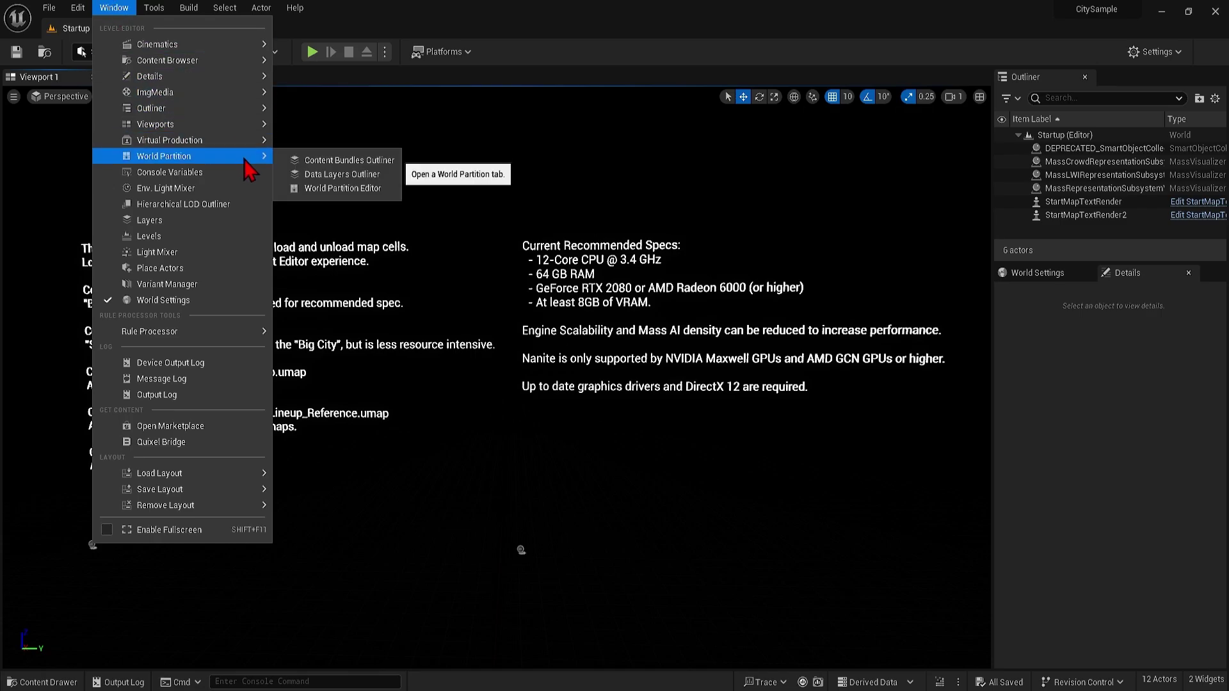
click(395, 200)
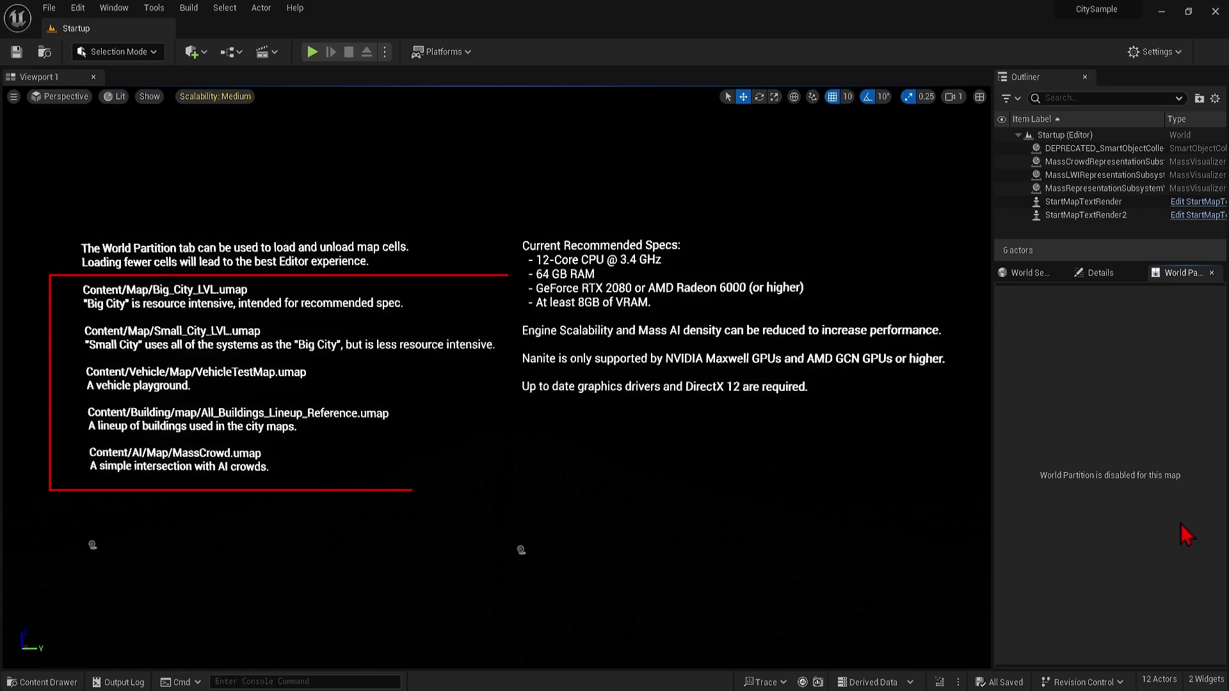
Open the Small_City_LVL level from the Content/Map folder and load a small rectangular region of its World Partition map
click(60, 684)
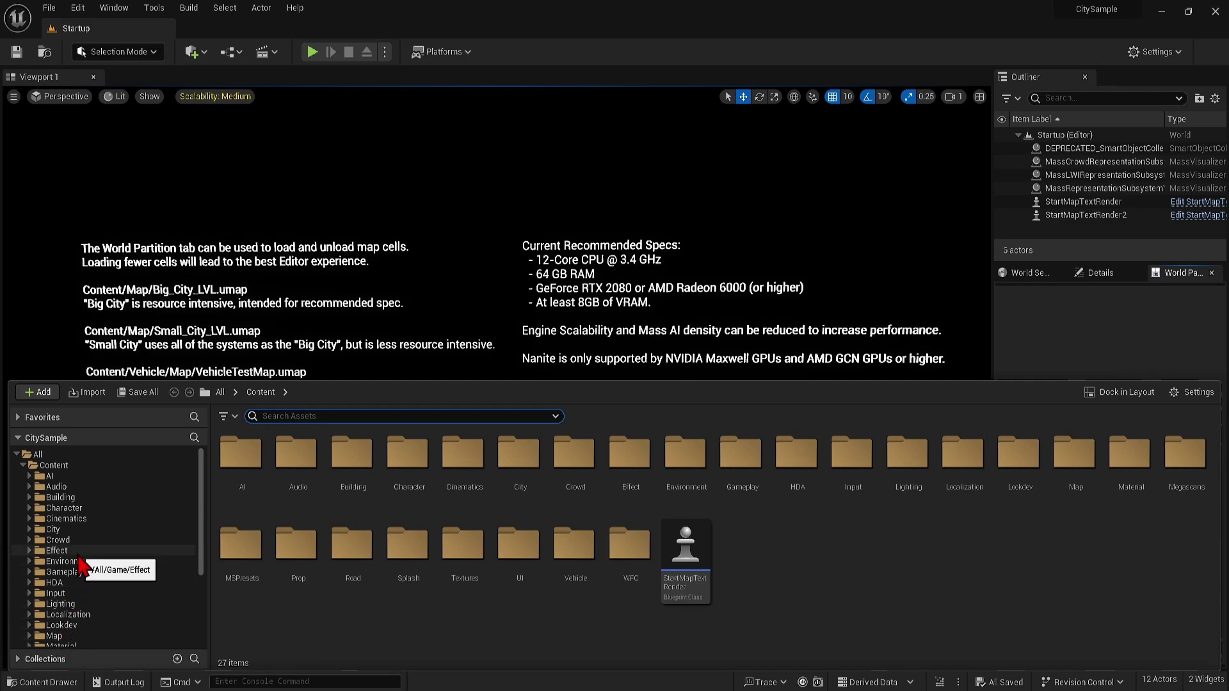
click(56, 637)
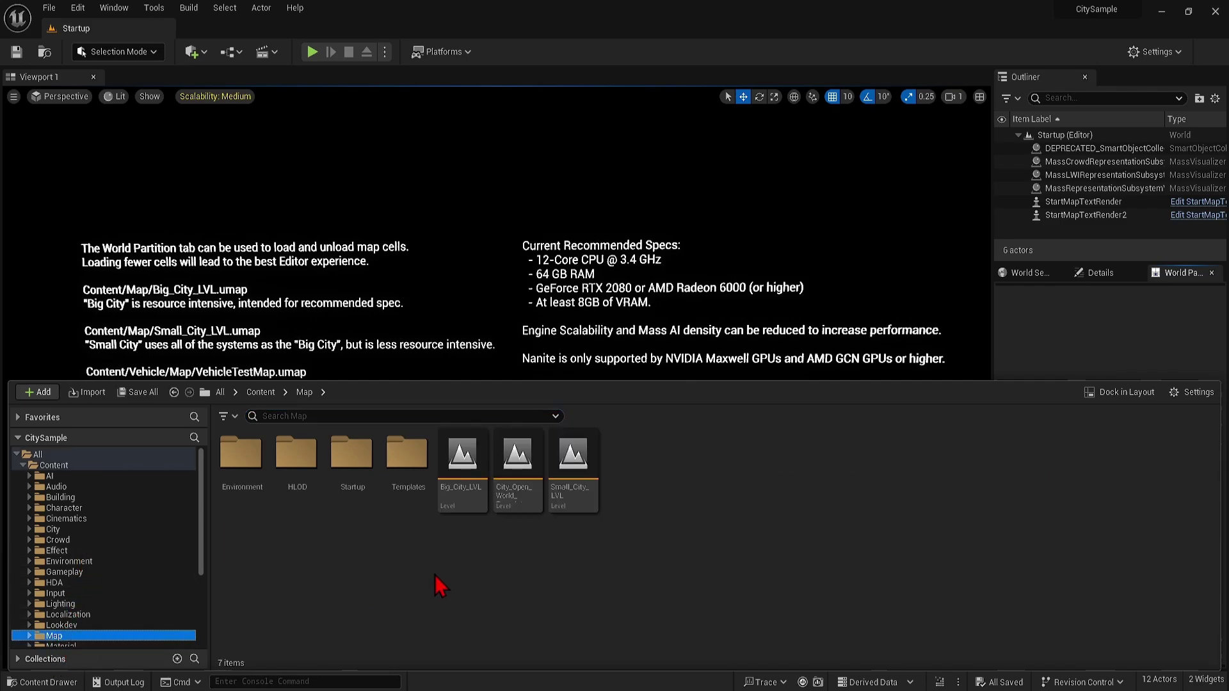
double_click(572, 490)
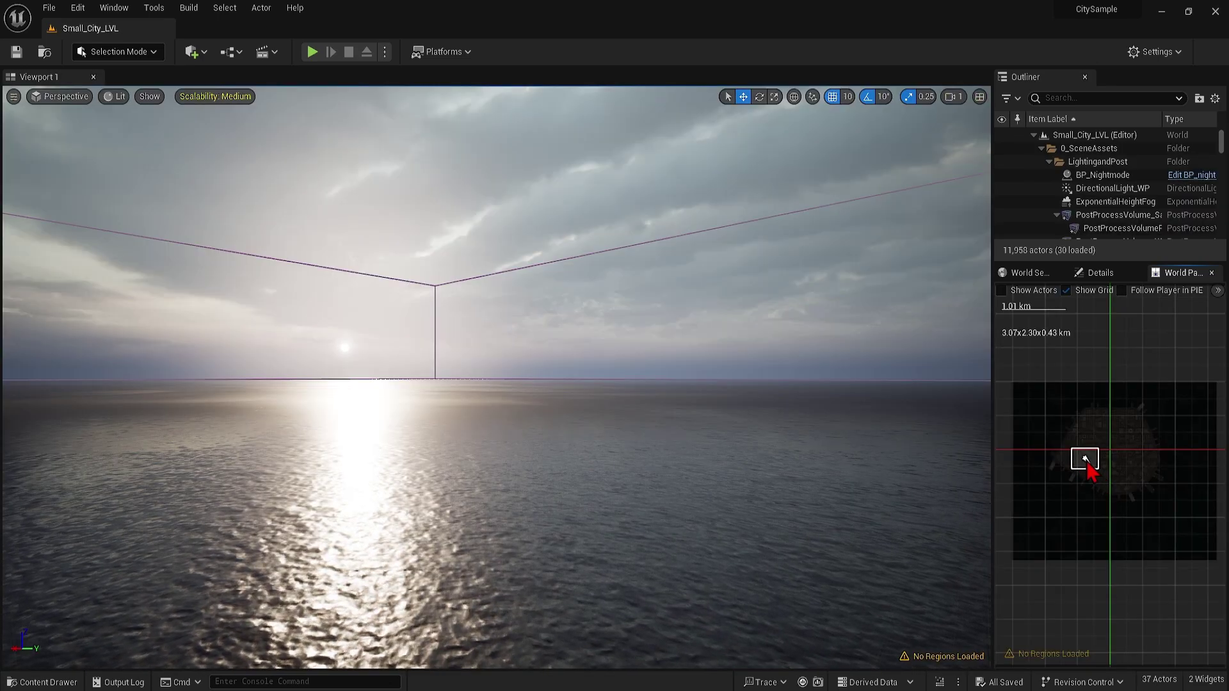
right_click(1088, 467)
click(1127, 489)
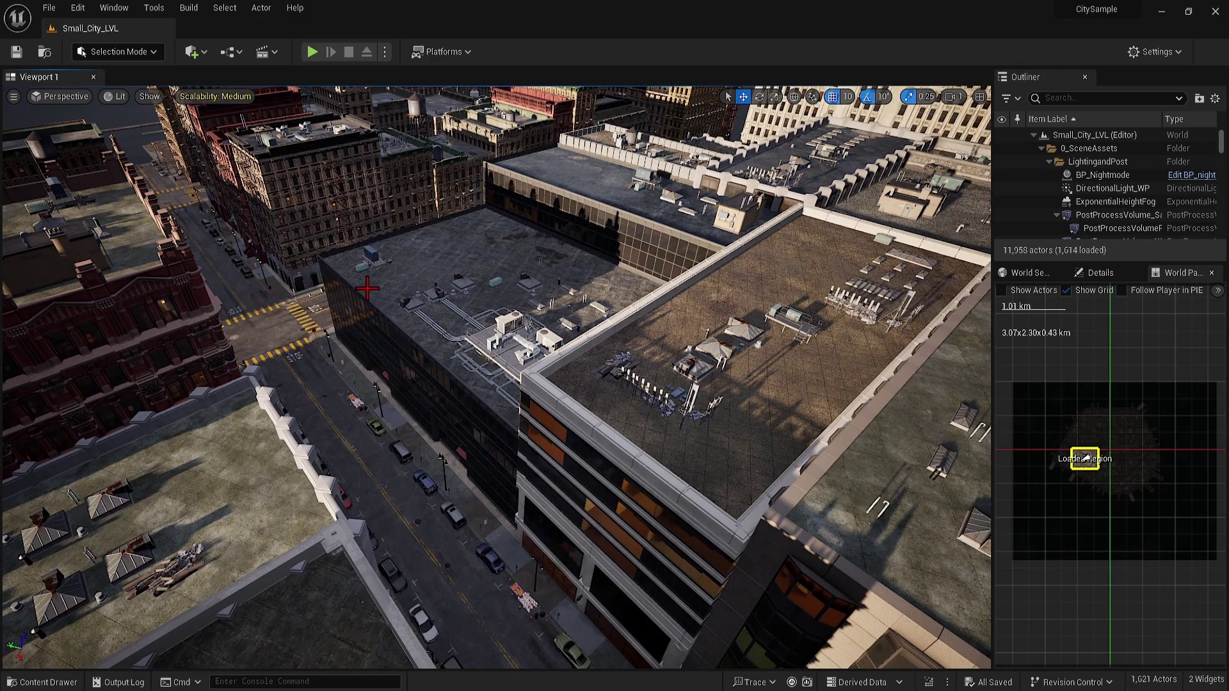
Play the small city level, run the character past the park and across the intersection, and end the play session
click(311, 52)
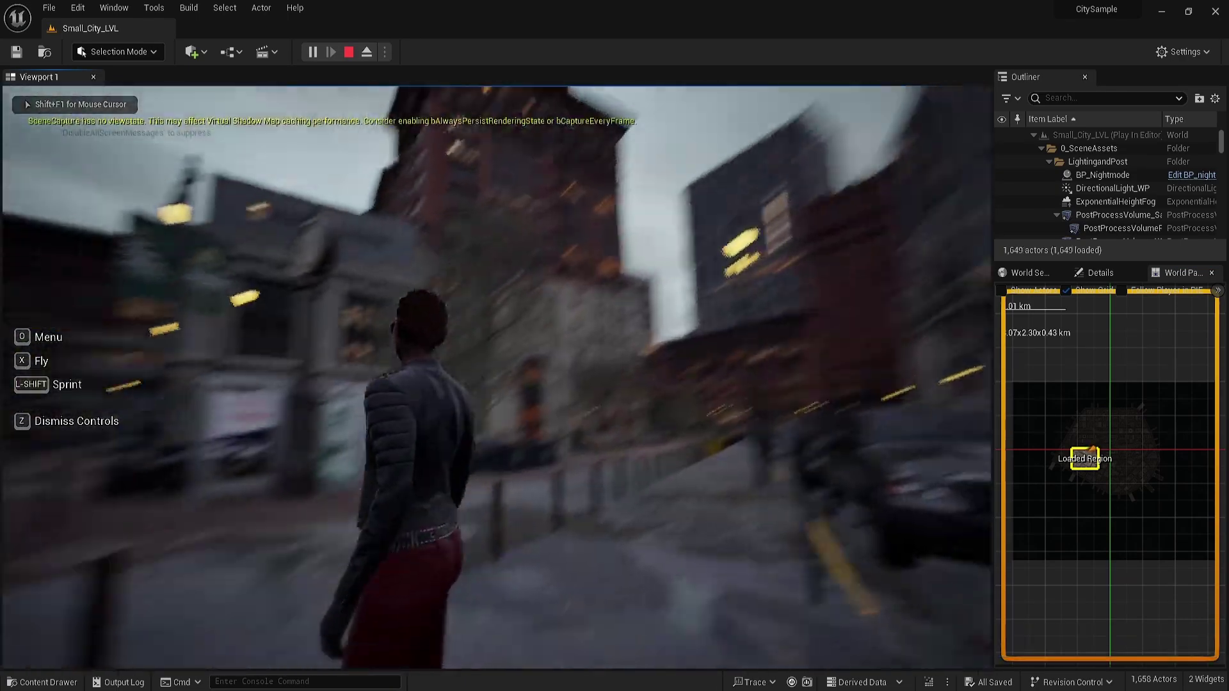
key(w)
key(w)
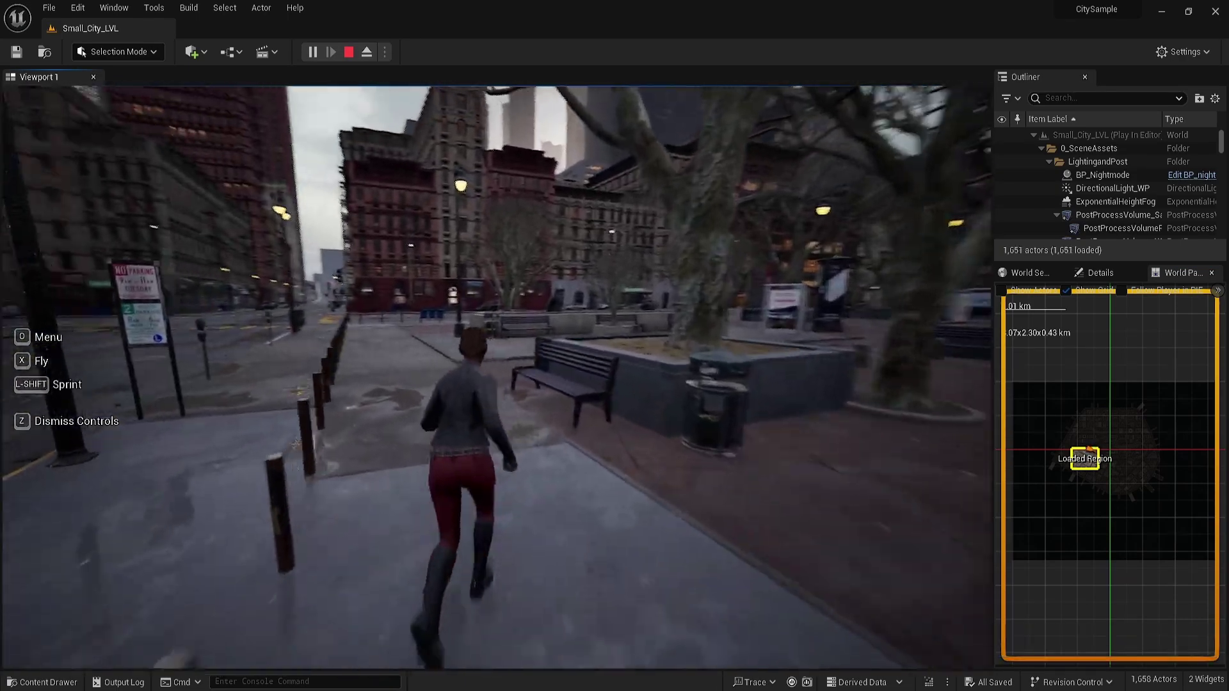
key(w)
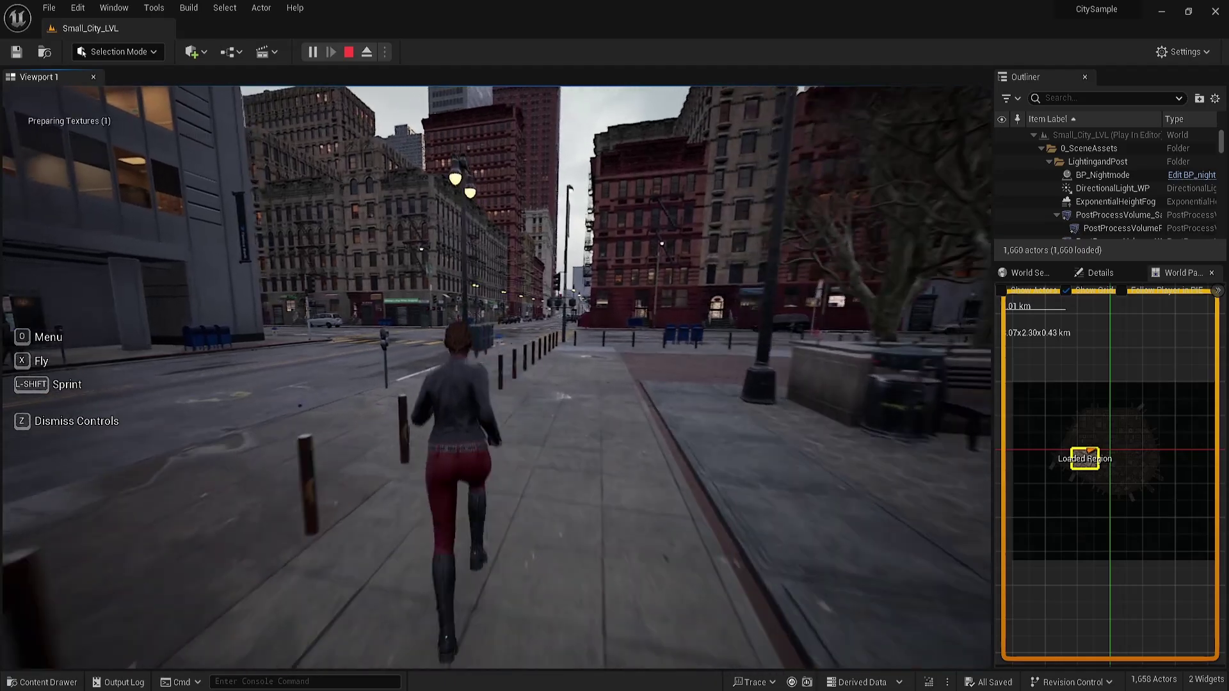
key(w)
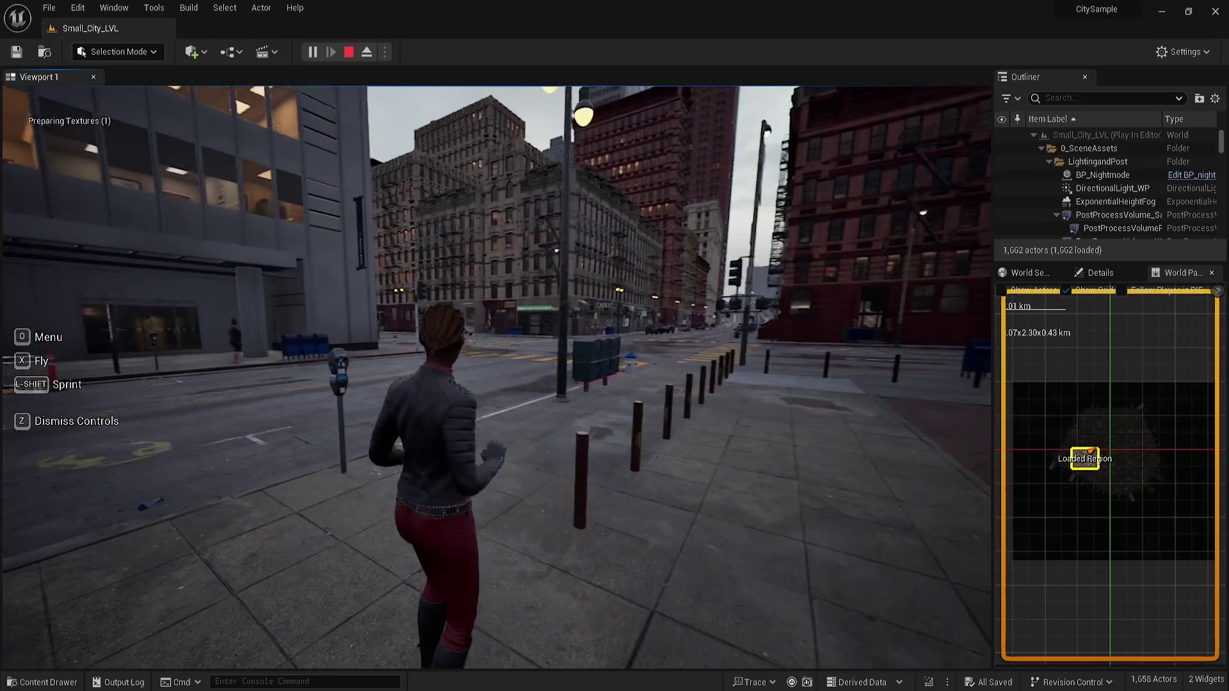
key(w)
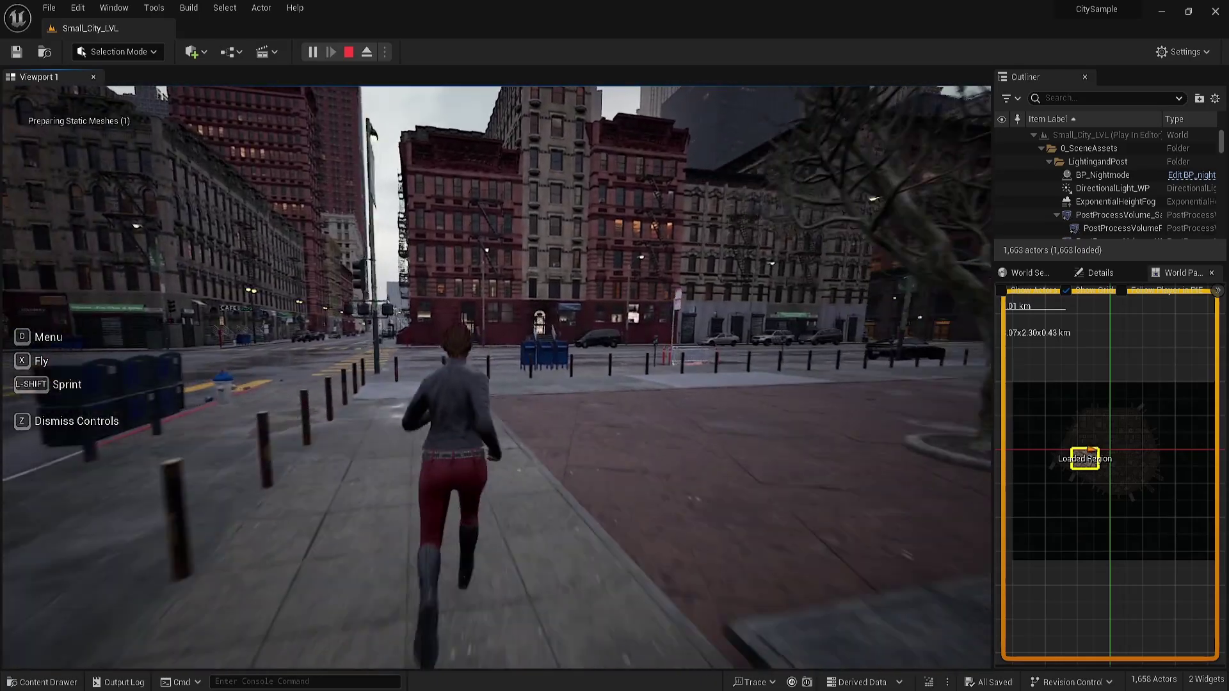
key(w)
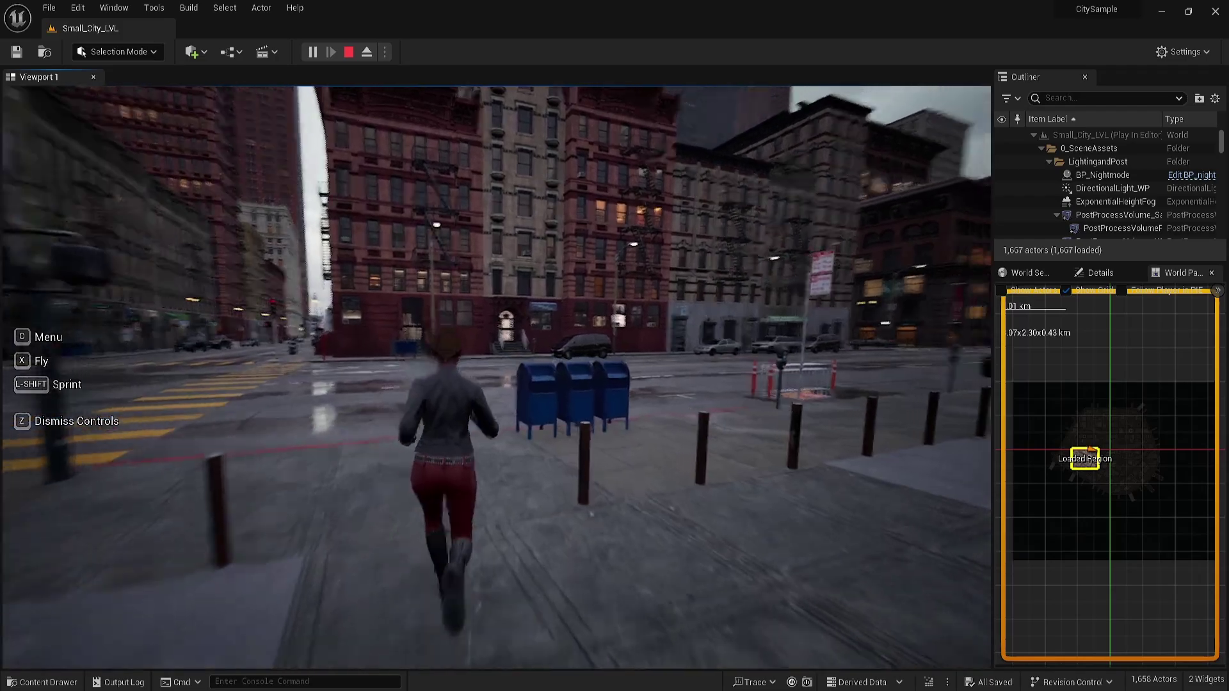
key(w)
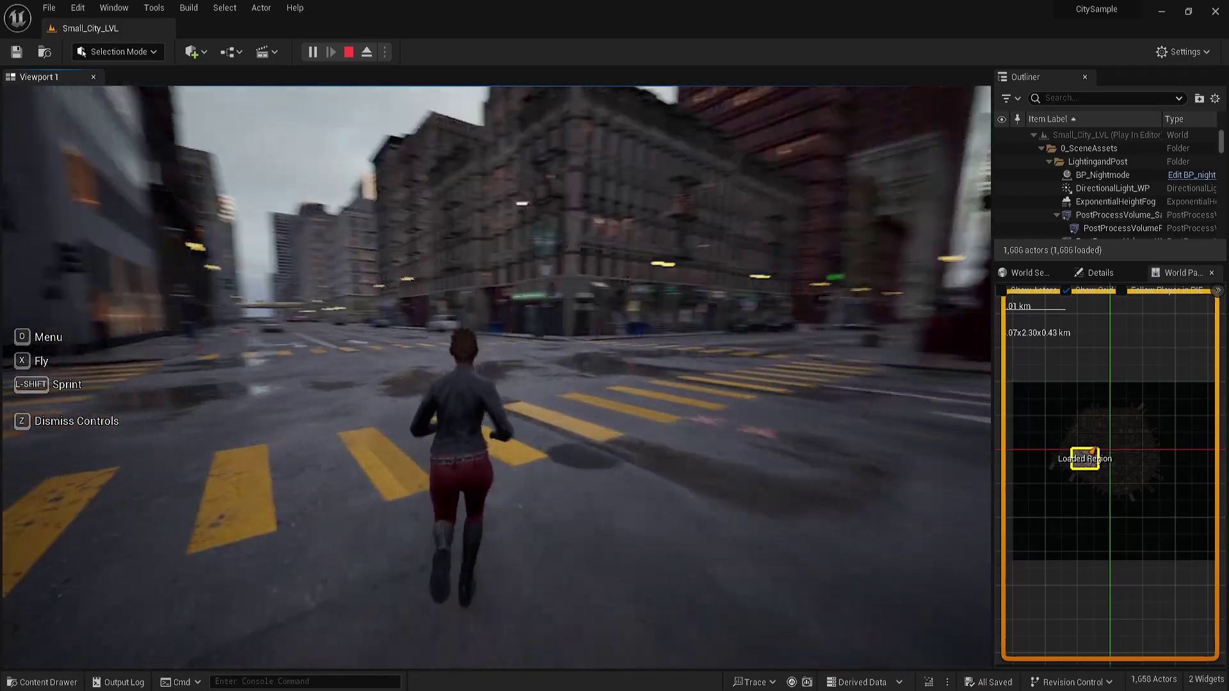
key(w)
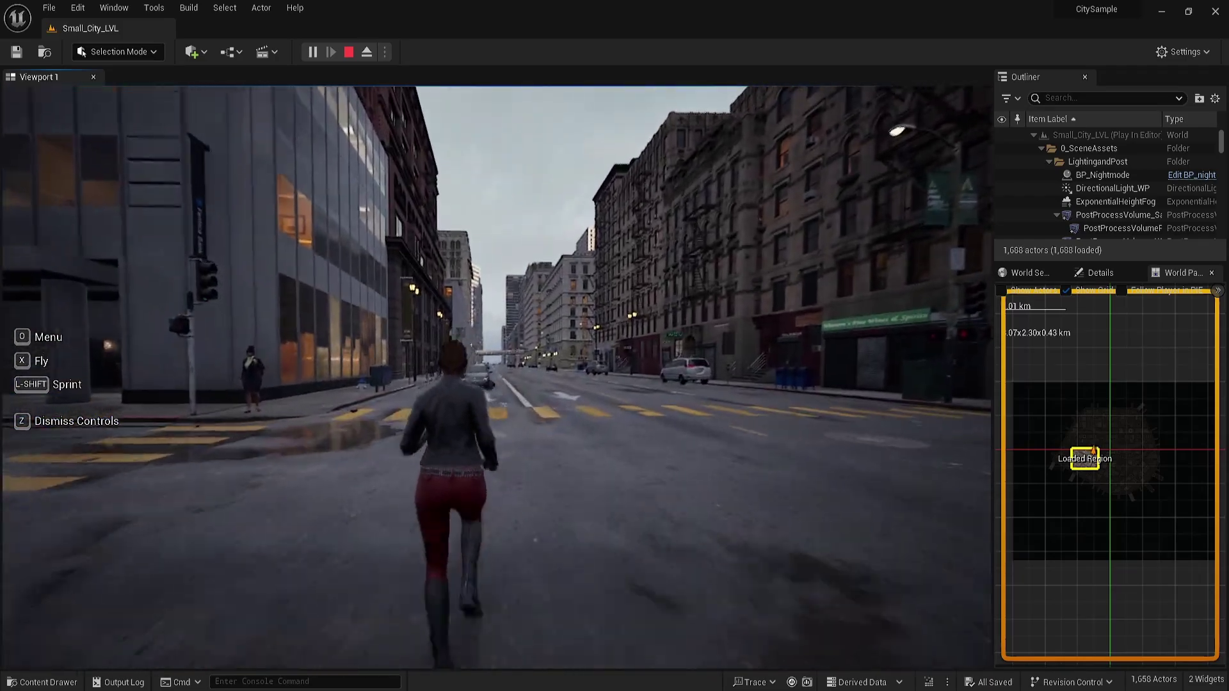
key(w)
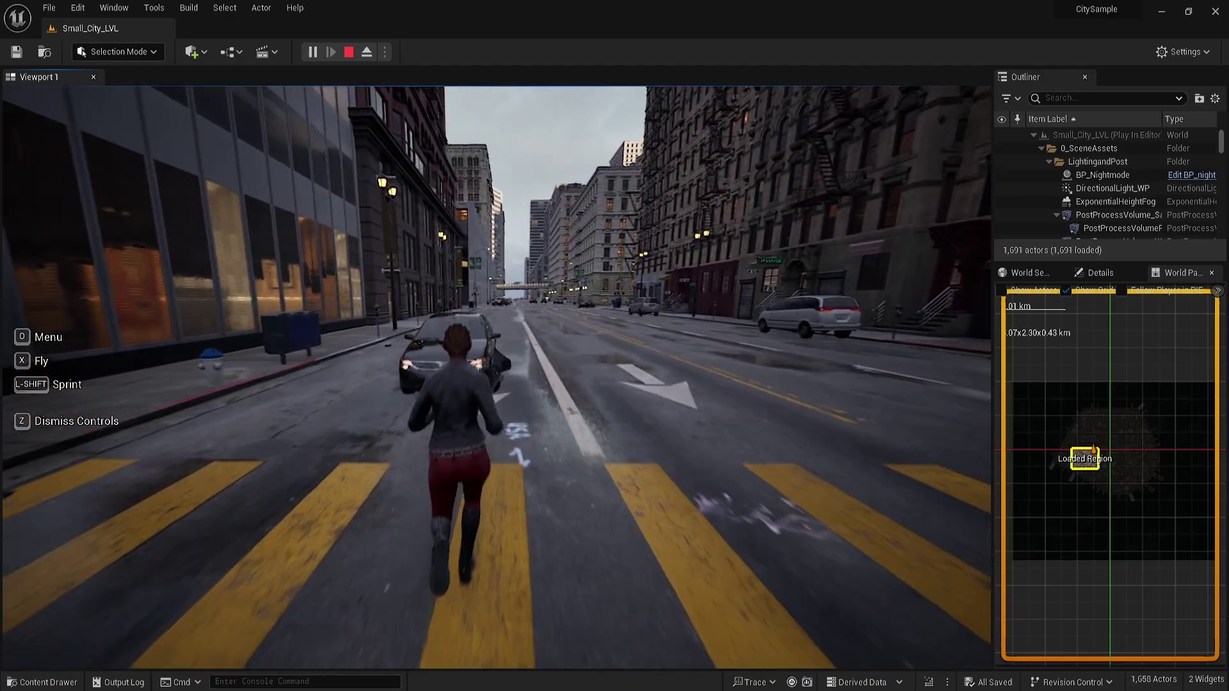
key(Escape)
Open the BP_CrowdCharacter blueprint from Crowd/Blueprints in a maximized editor and examine its Event Graph
click(42, 682)
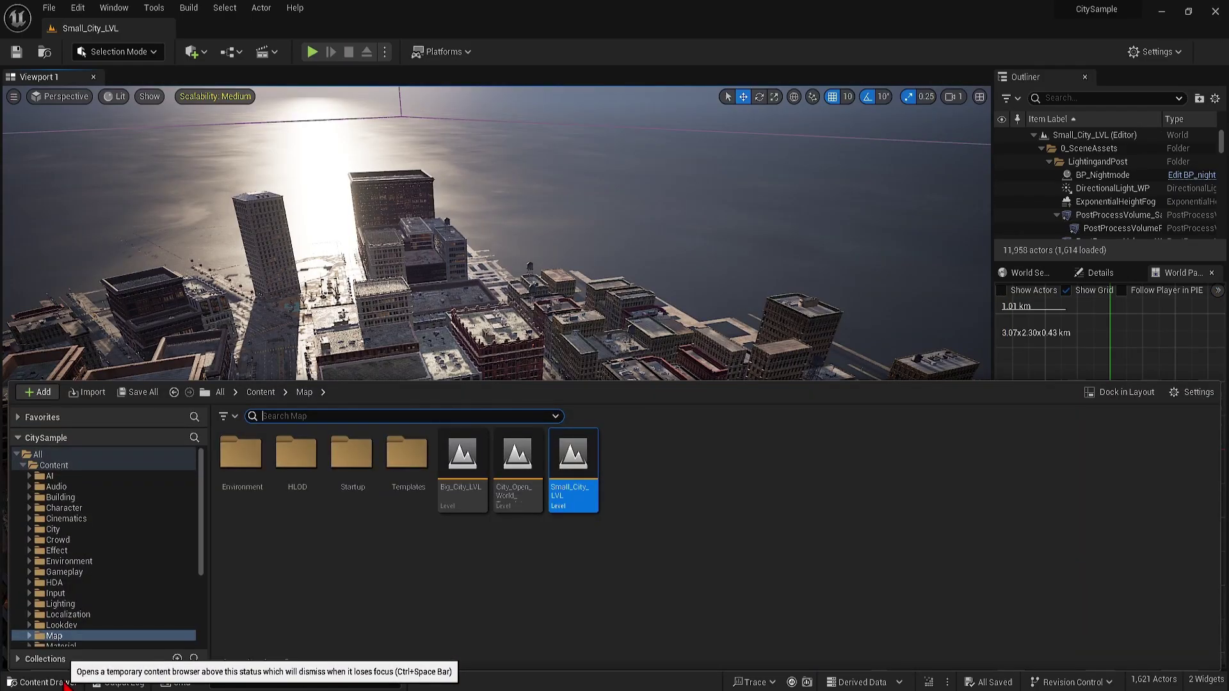
click(77, 539)
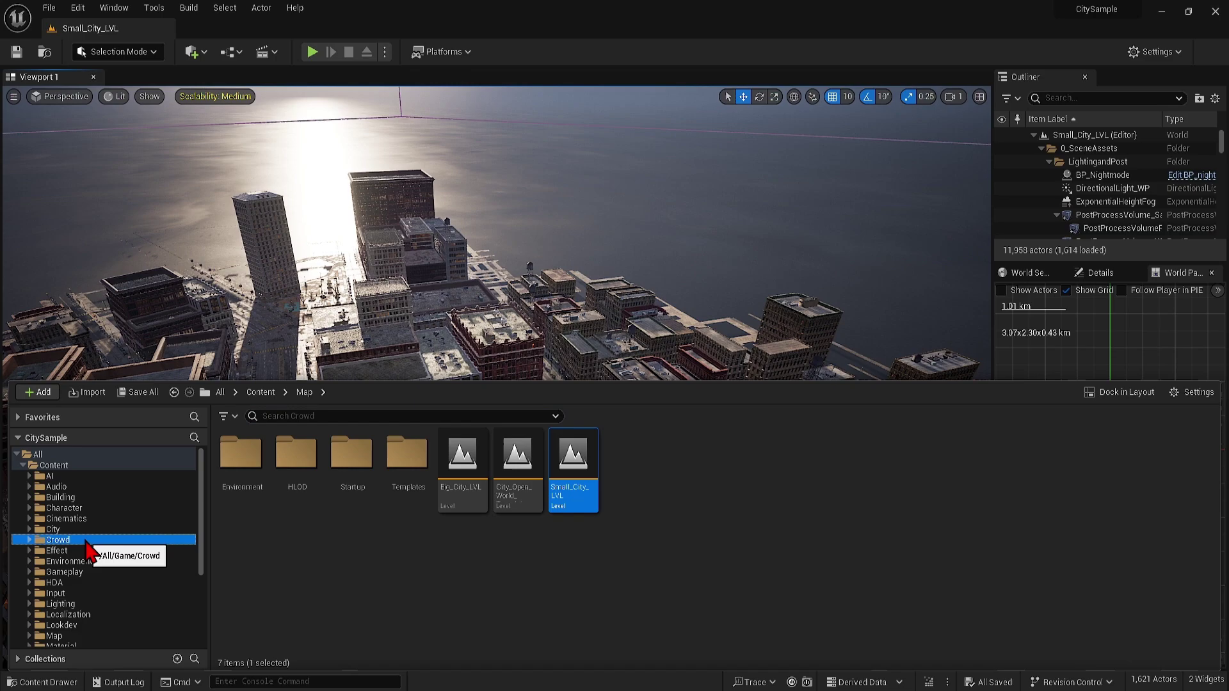
click(30, 540)
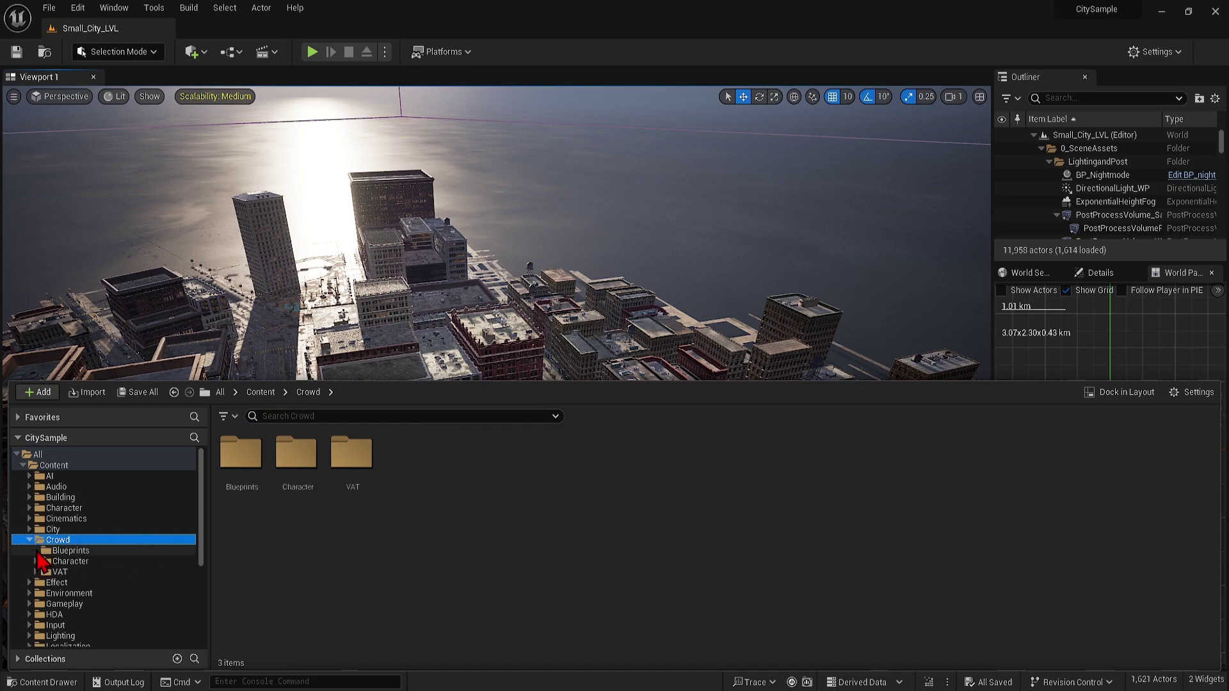
click(51, 551)
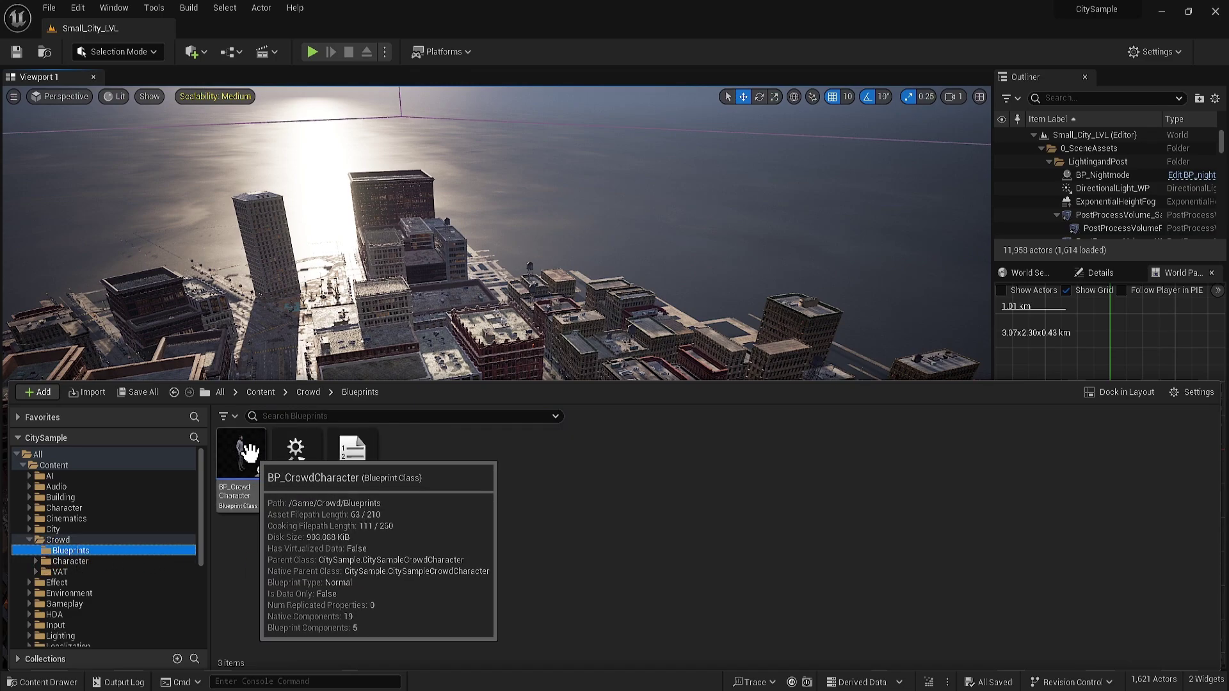
click(253, 462)
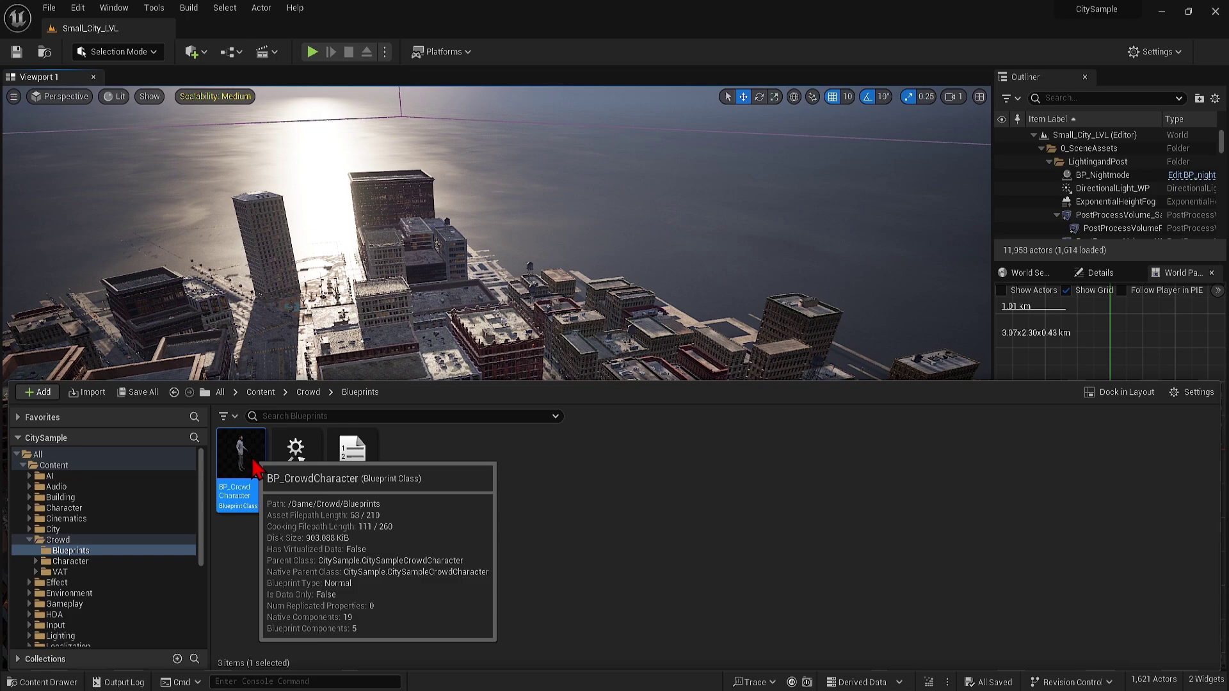
double_click(249, 464)
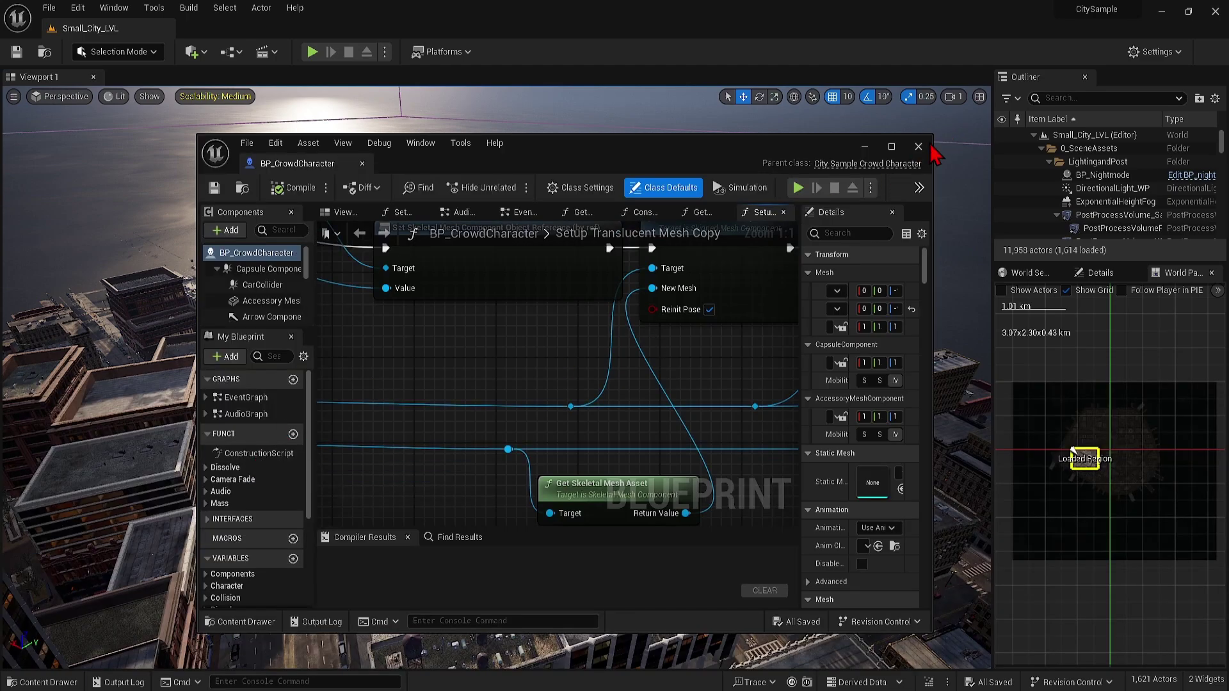
click(890, 147)
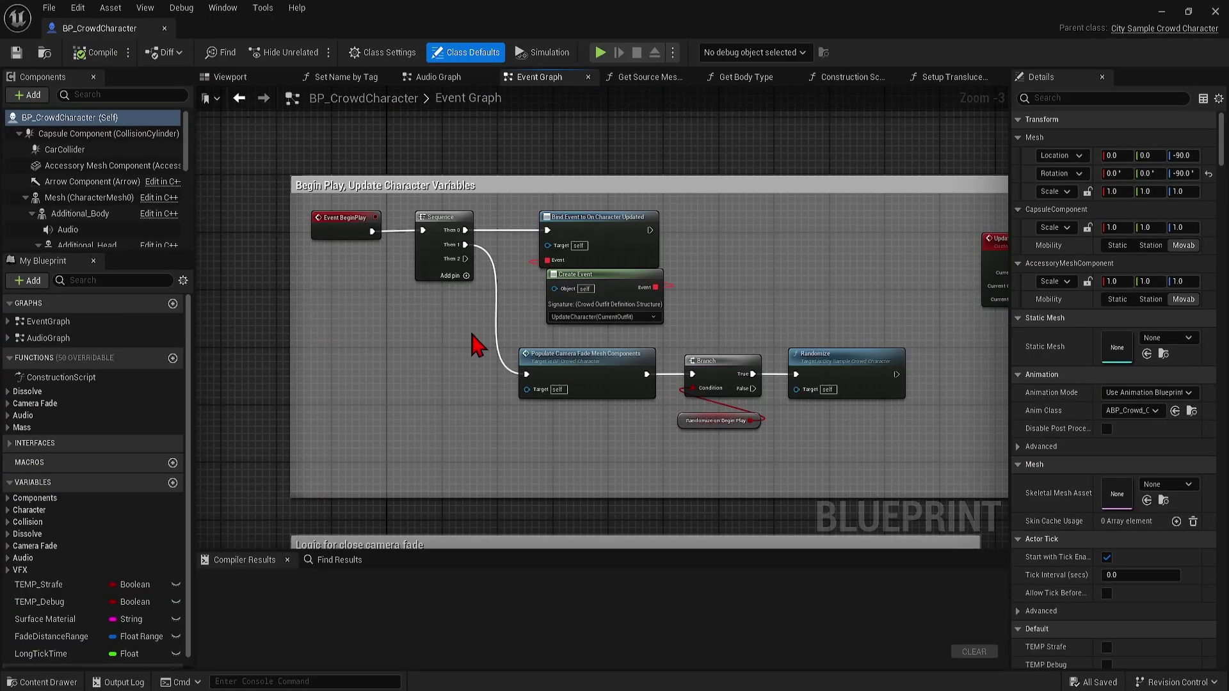
scroll(540, 314, down, 4)
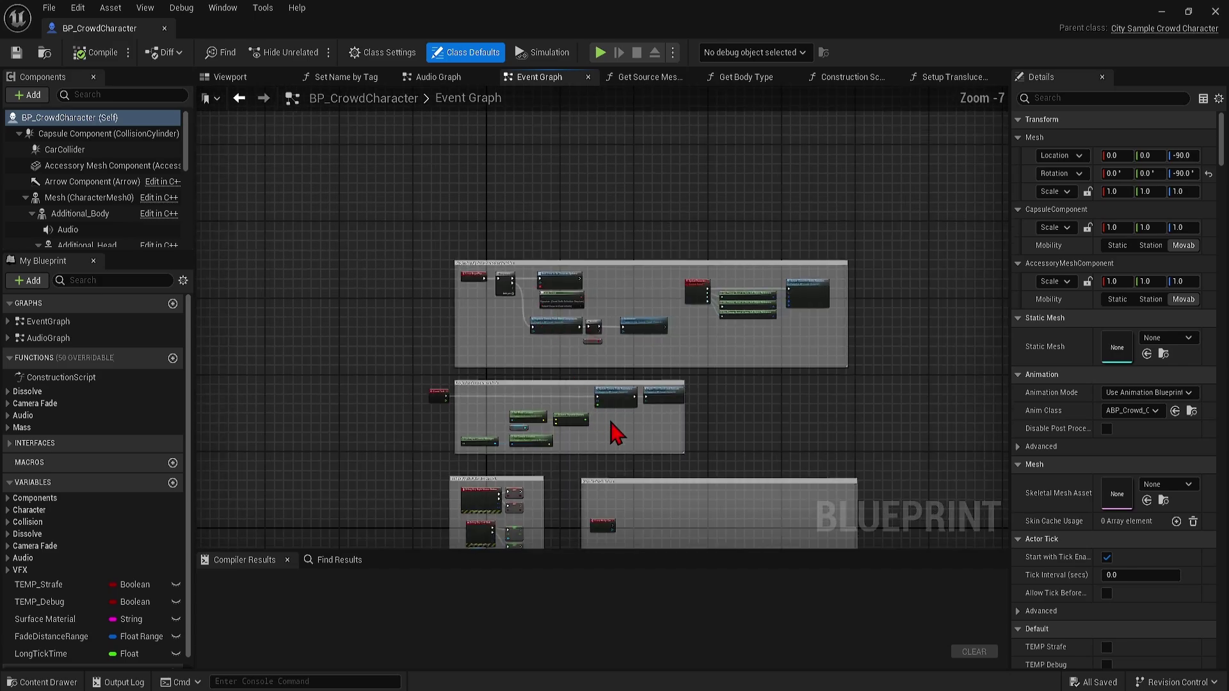
right_drag(615, 434, 557, 104)
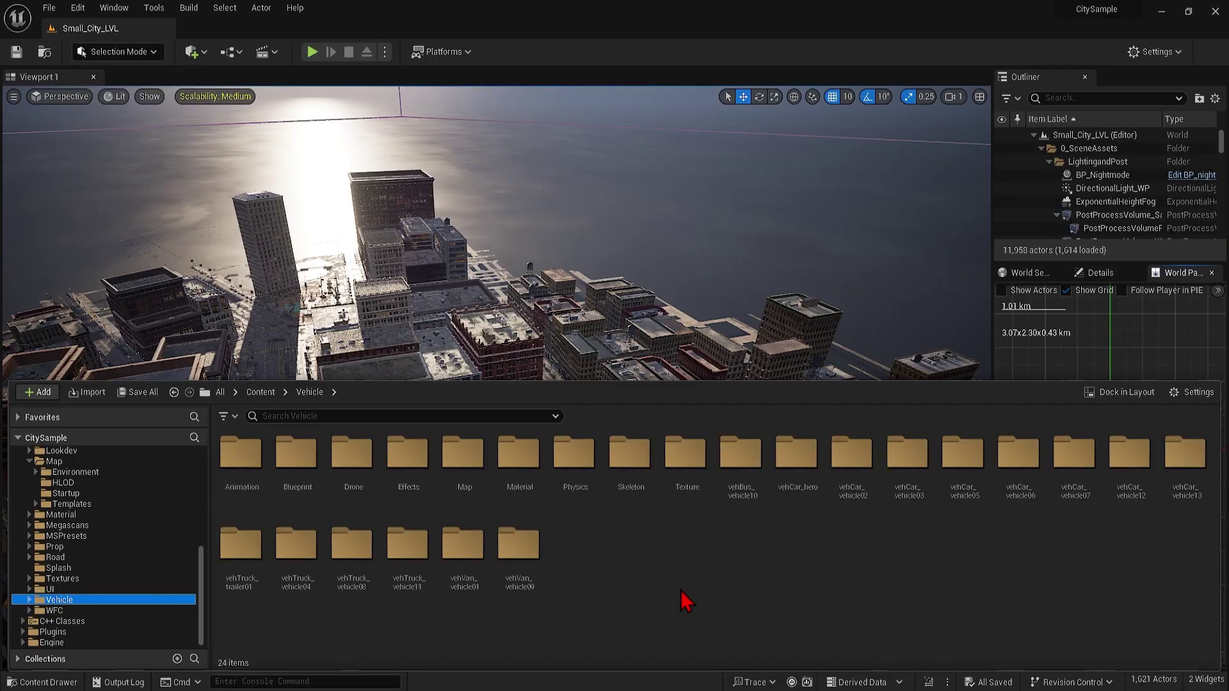
Open the VehicleTestMap level from the Vehicle/Map folder and dismiss the message log
double_click(462, 457)
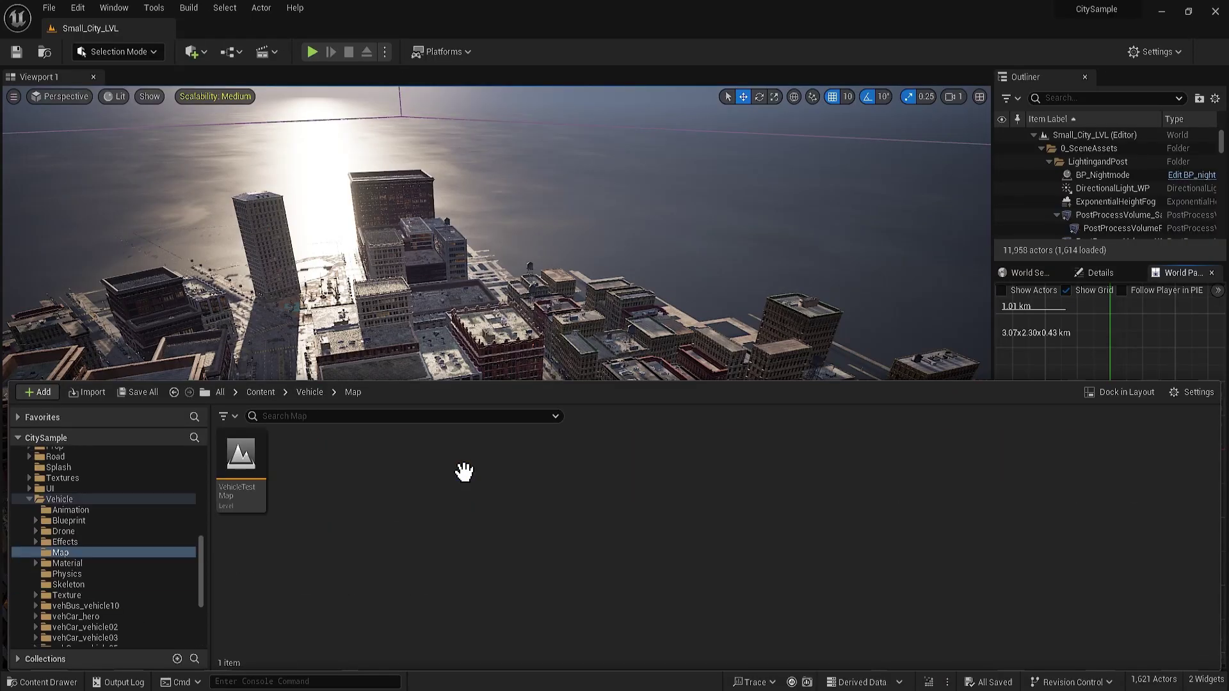
double_click(262, 466)
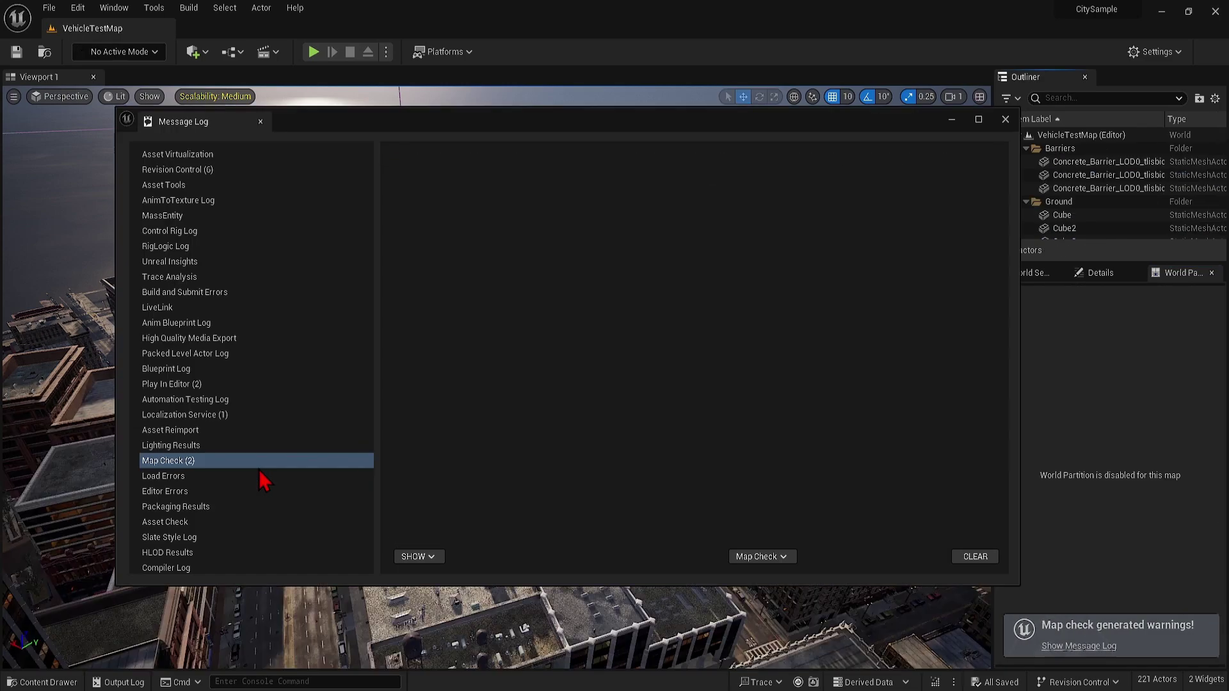
click(1005, 119)
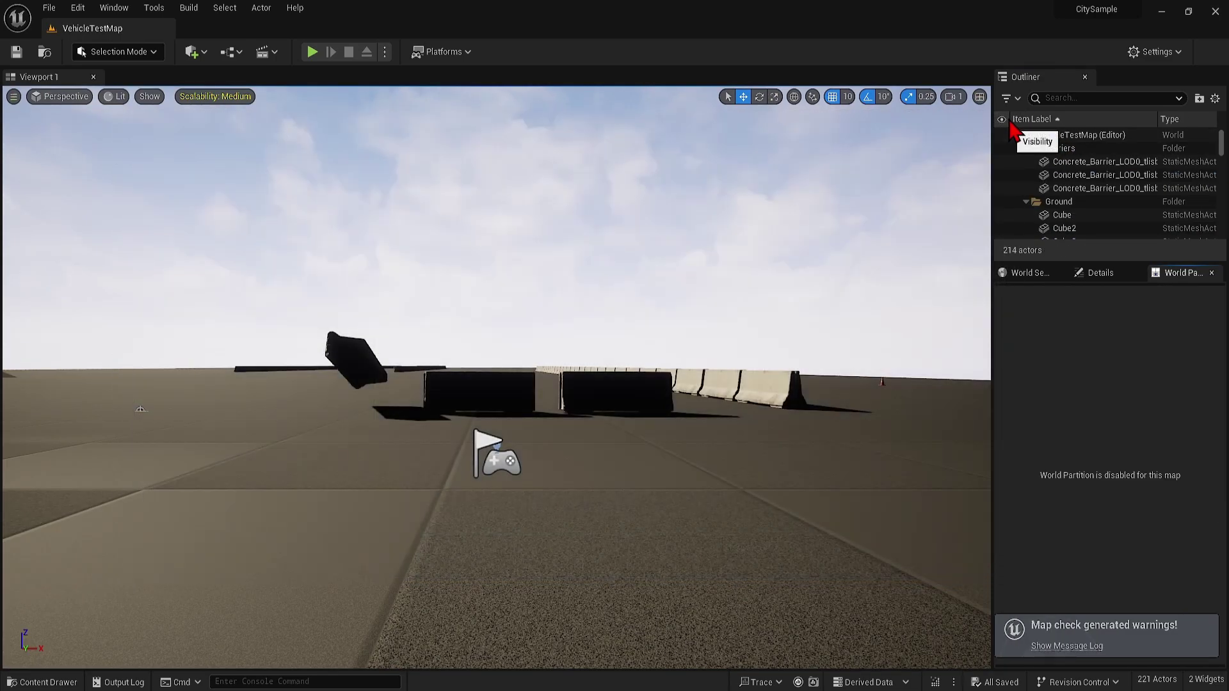
Play the vehicle test level and drive the car forward toward the barriers
click(311, 51)
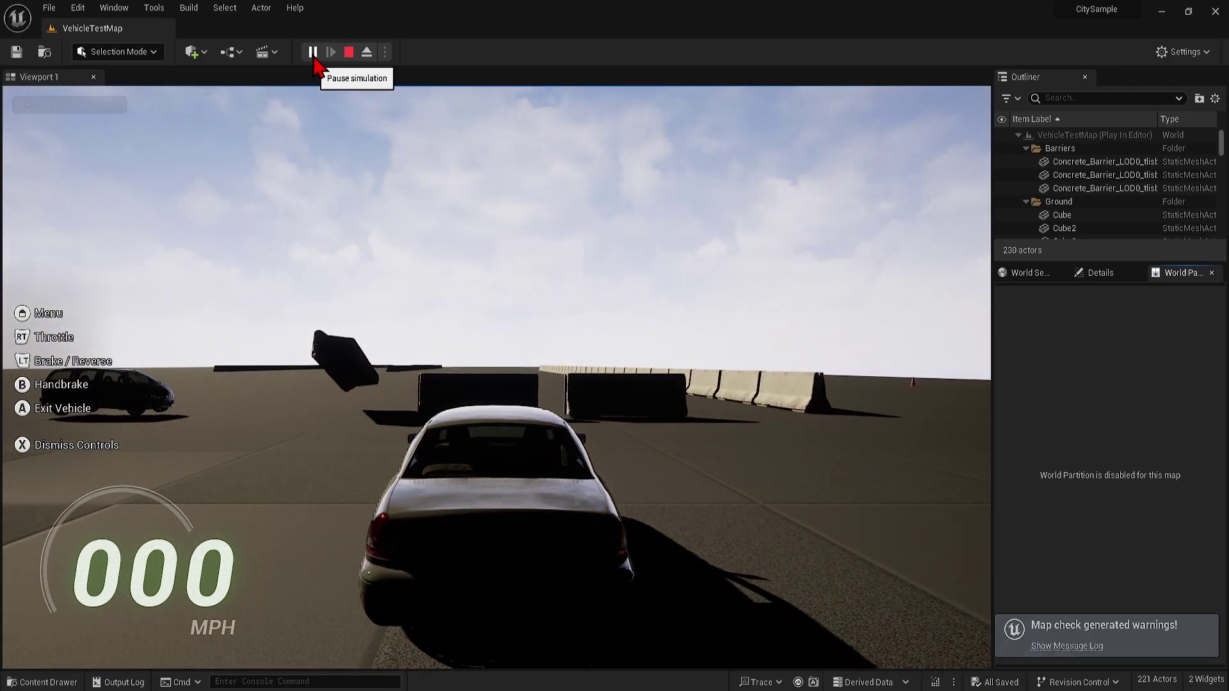
click(406, 175)
key(w)
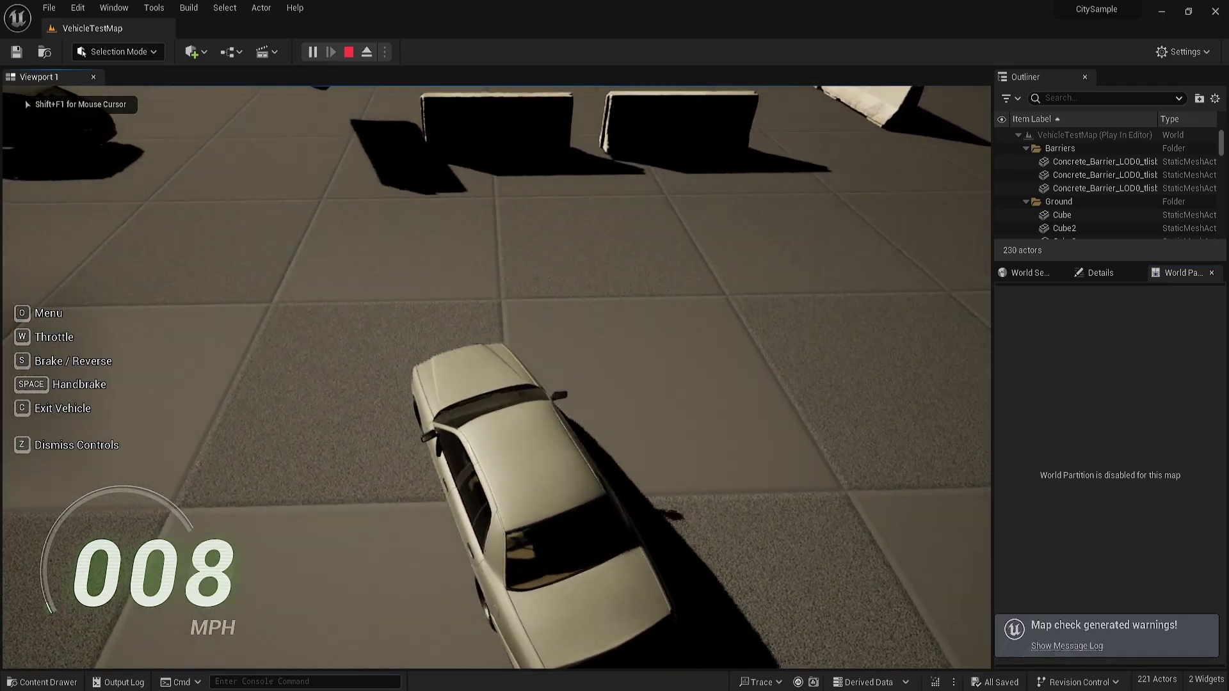
Steer the car around the vehicle test map into the concrete barriers, then exit the vehicle and walk the character beside it
key(d)
key(a)
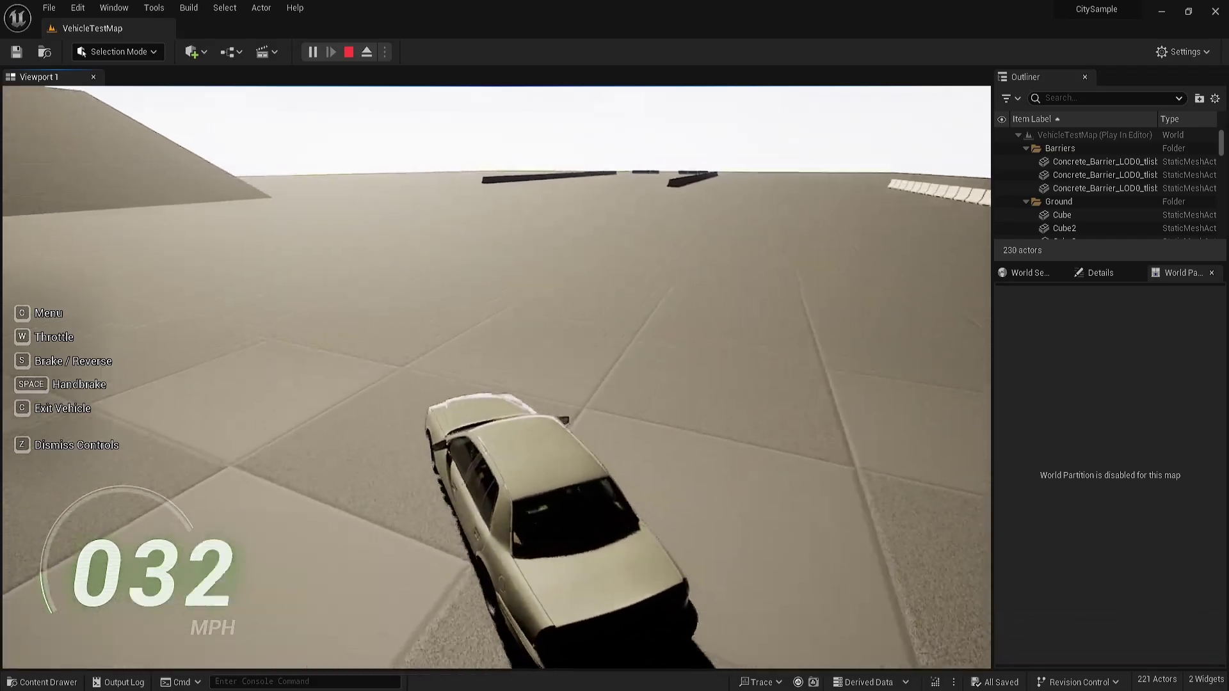
key(d)
key(w)
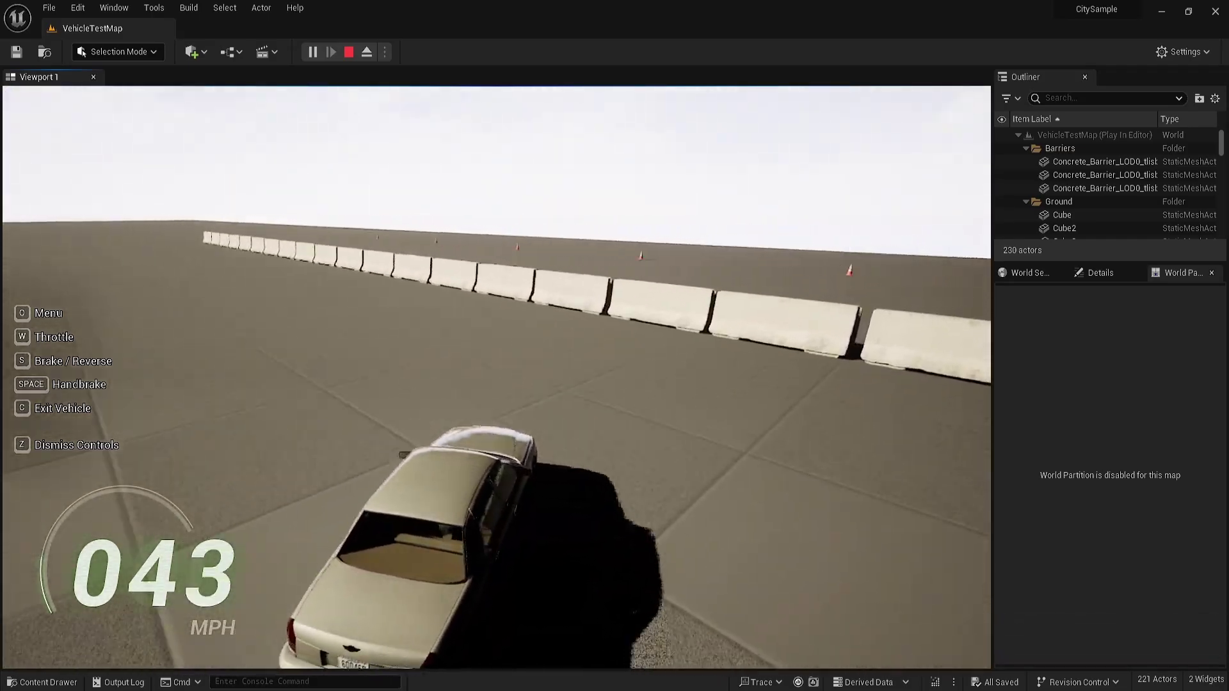
key(w)
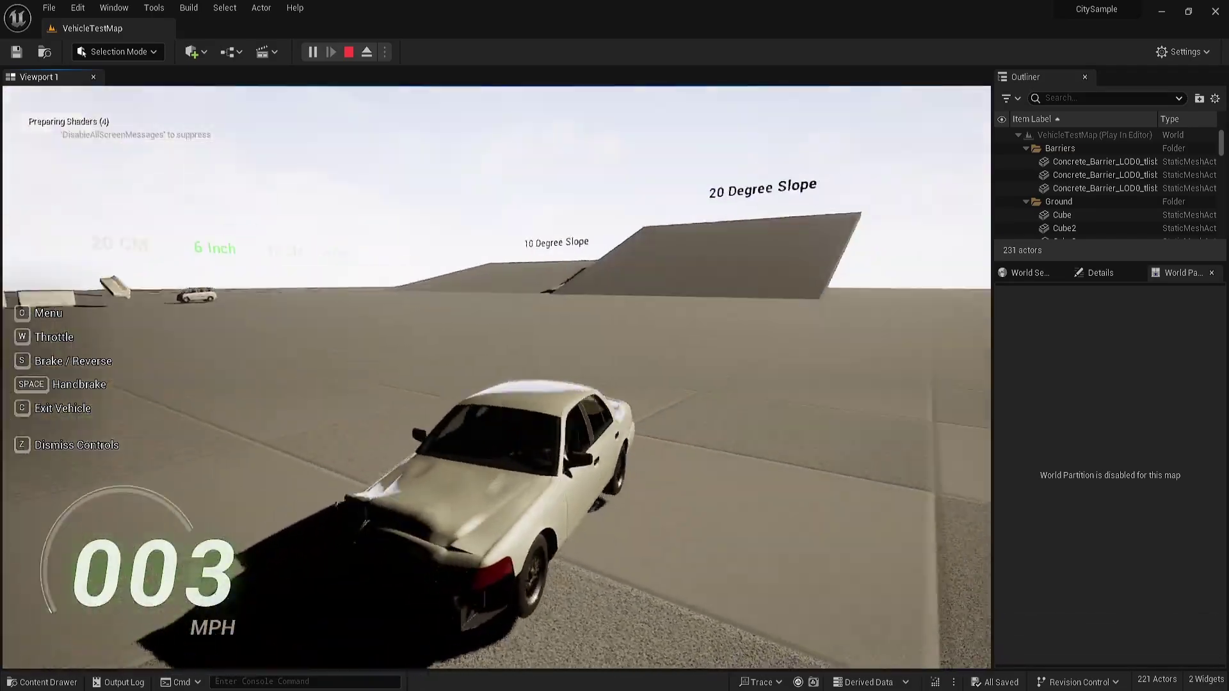
key(c)
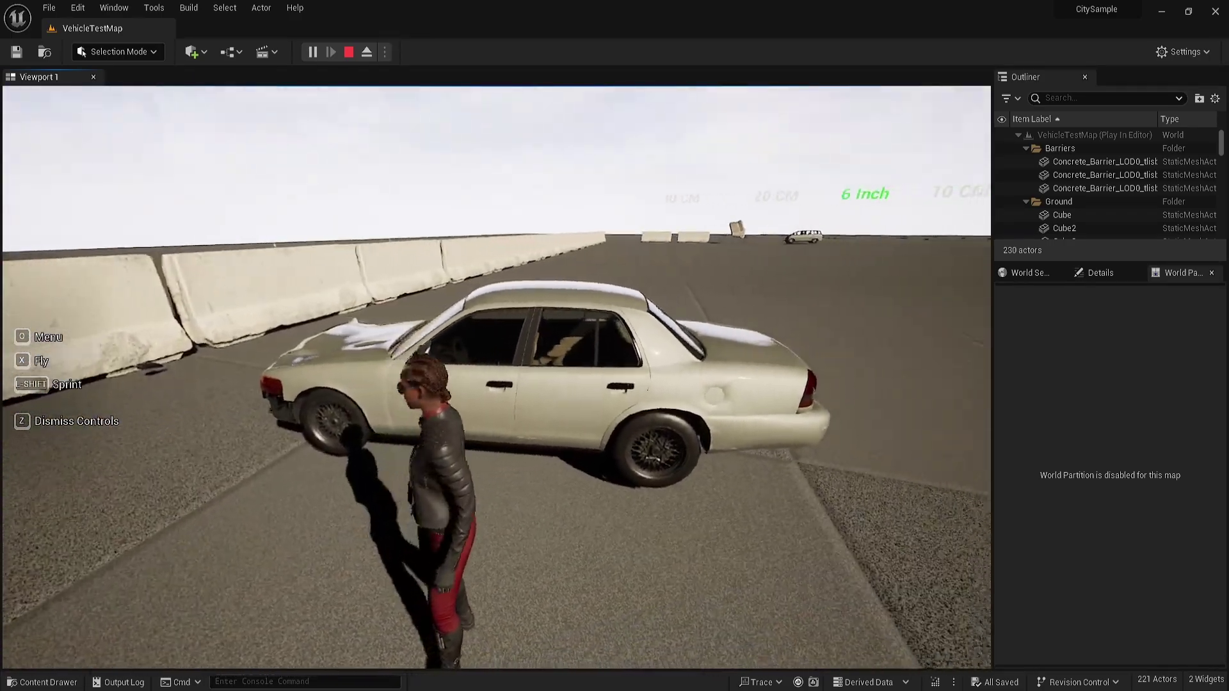
key(w)
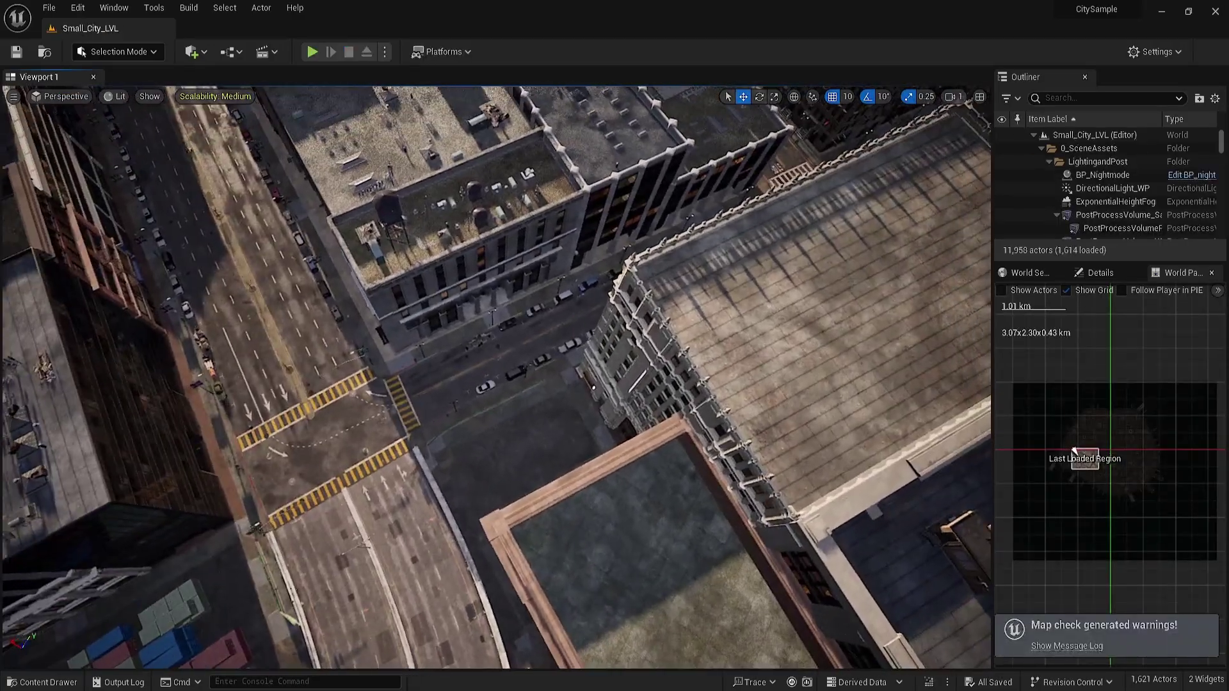
Select the building BLDG_N172007 in the small city level and inspect its facade and actor options
click(489, 272)
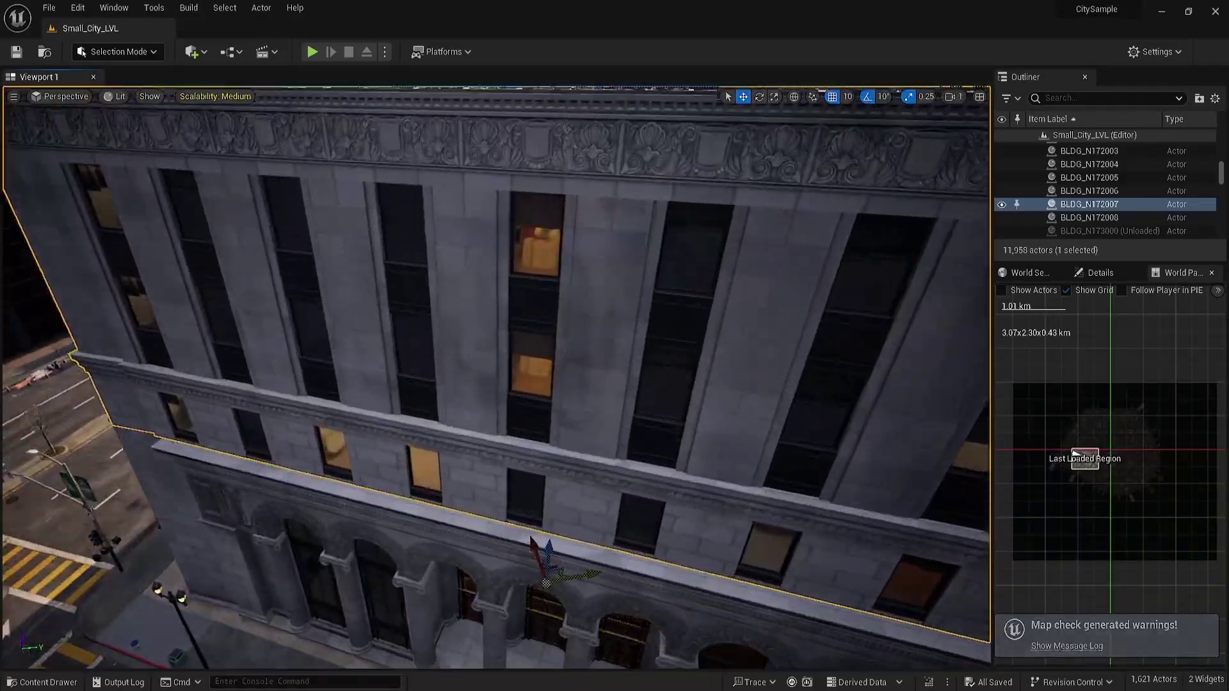
right_drag(496, 378, 496, 301)
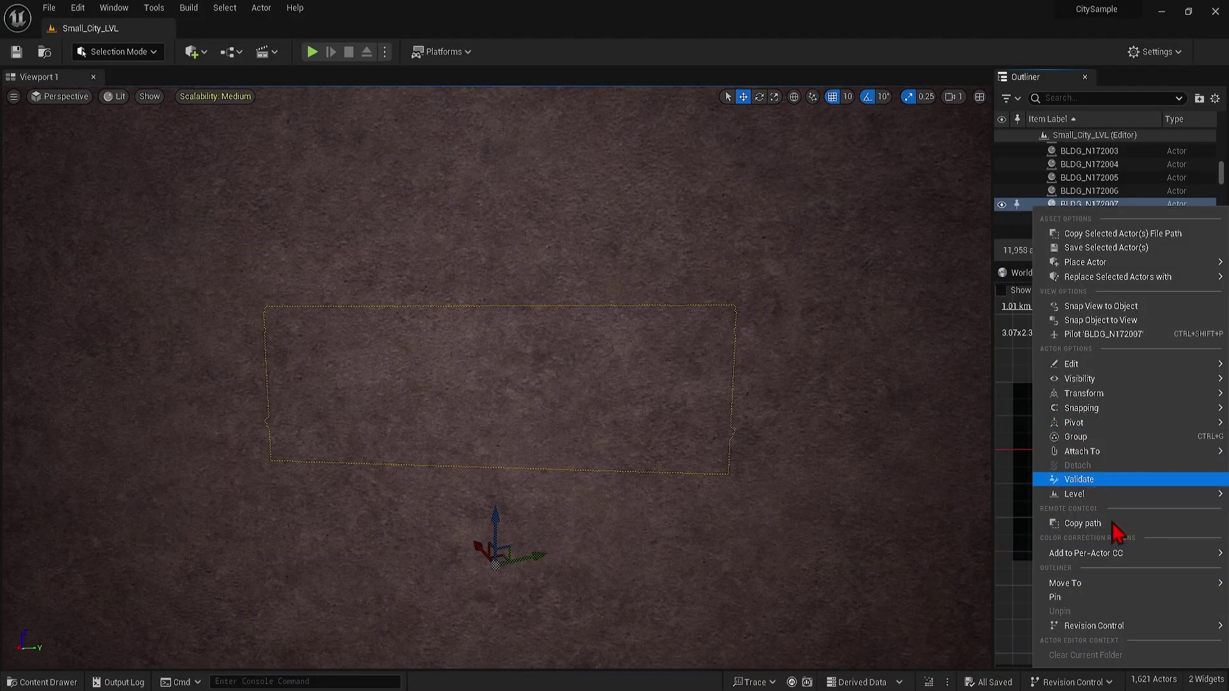
Open the Kit_Bldg_NYH level from the Building/NY folder and dismiss the message log
click(42, 682)
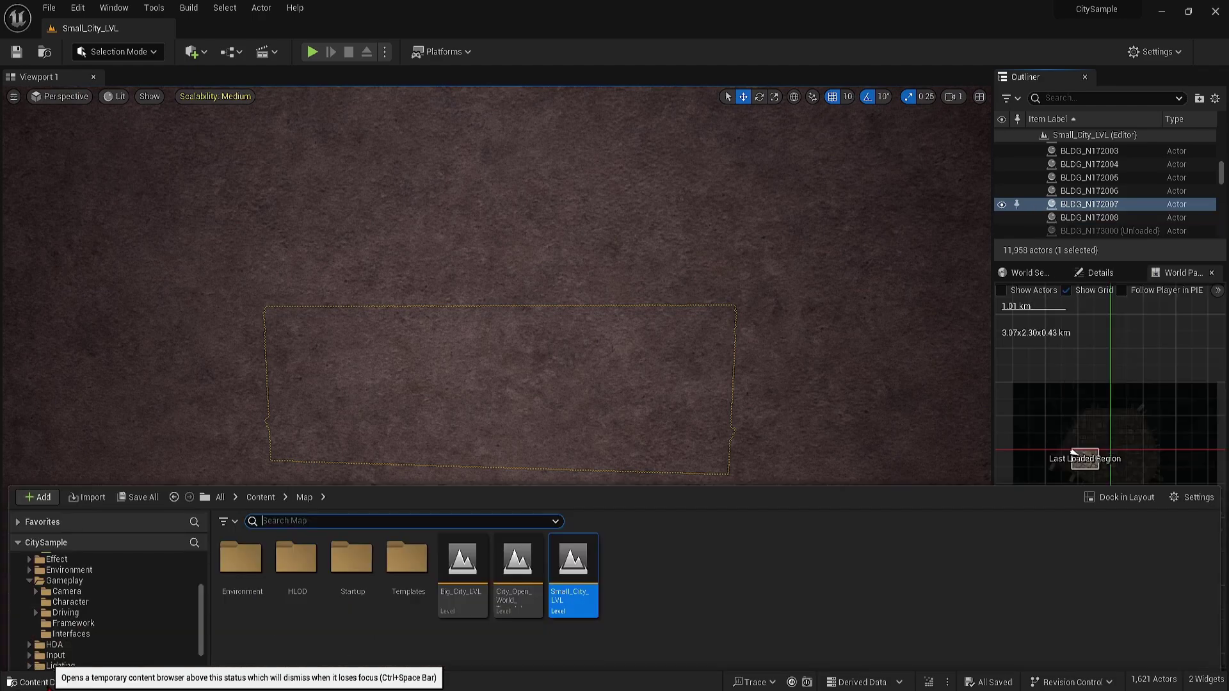
scroll(105, 579, up, 4)
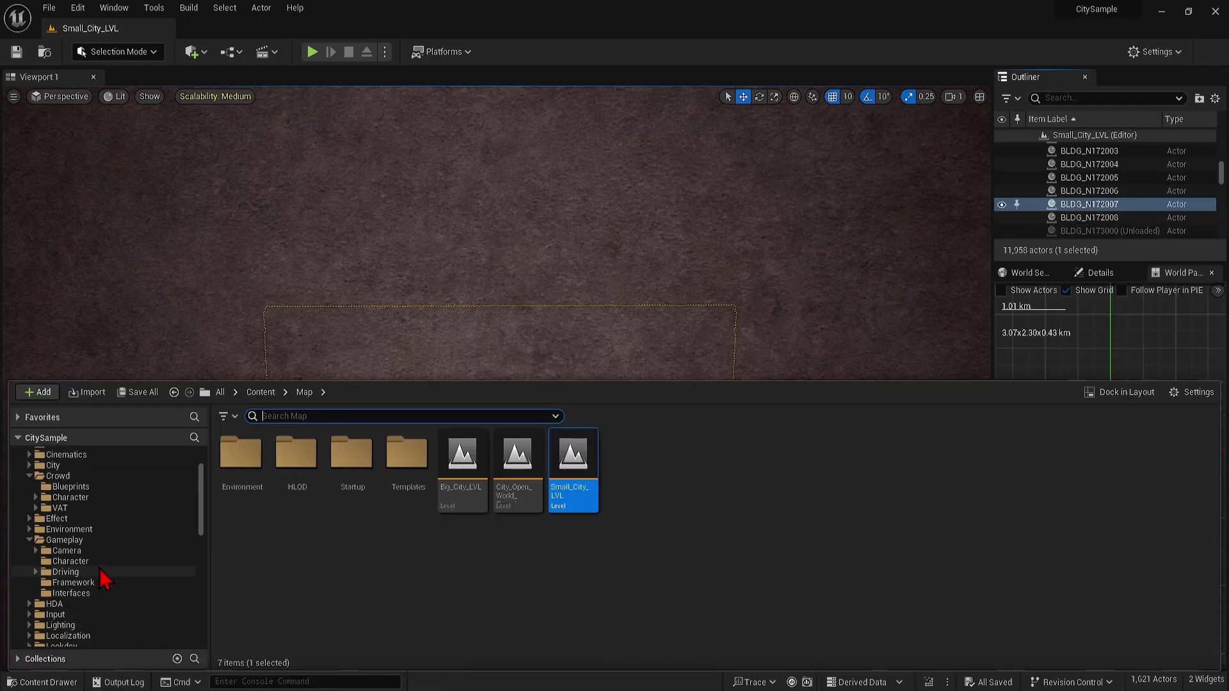
scroll(104, 563, up, 2)
click(67, 499)
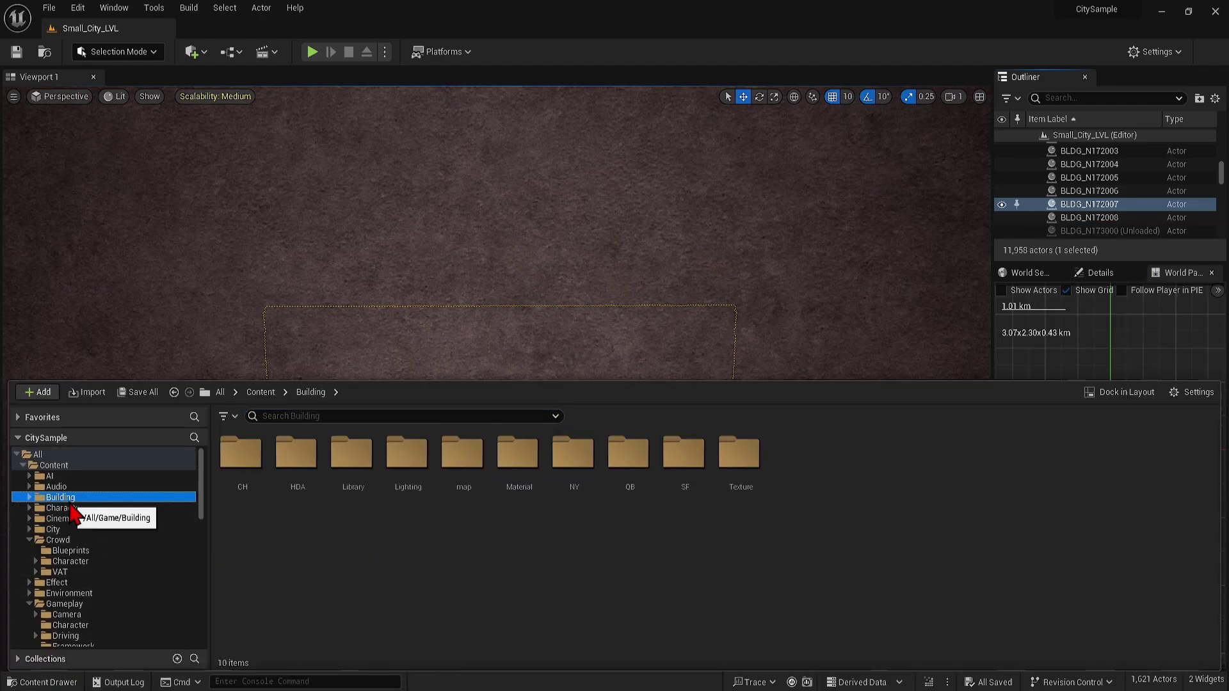
double_click(591, 467)
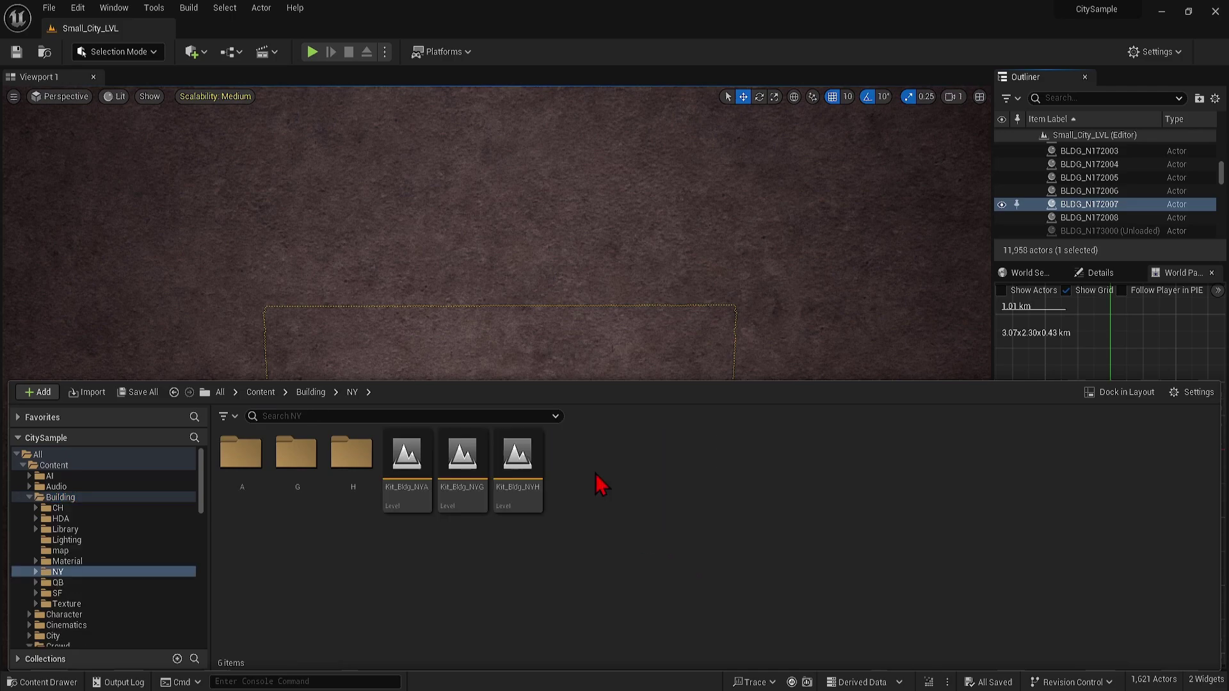
double_click(516, 470)
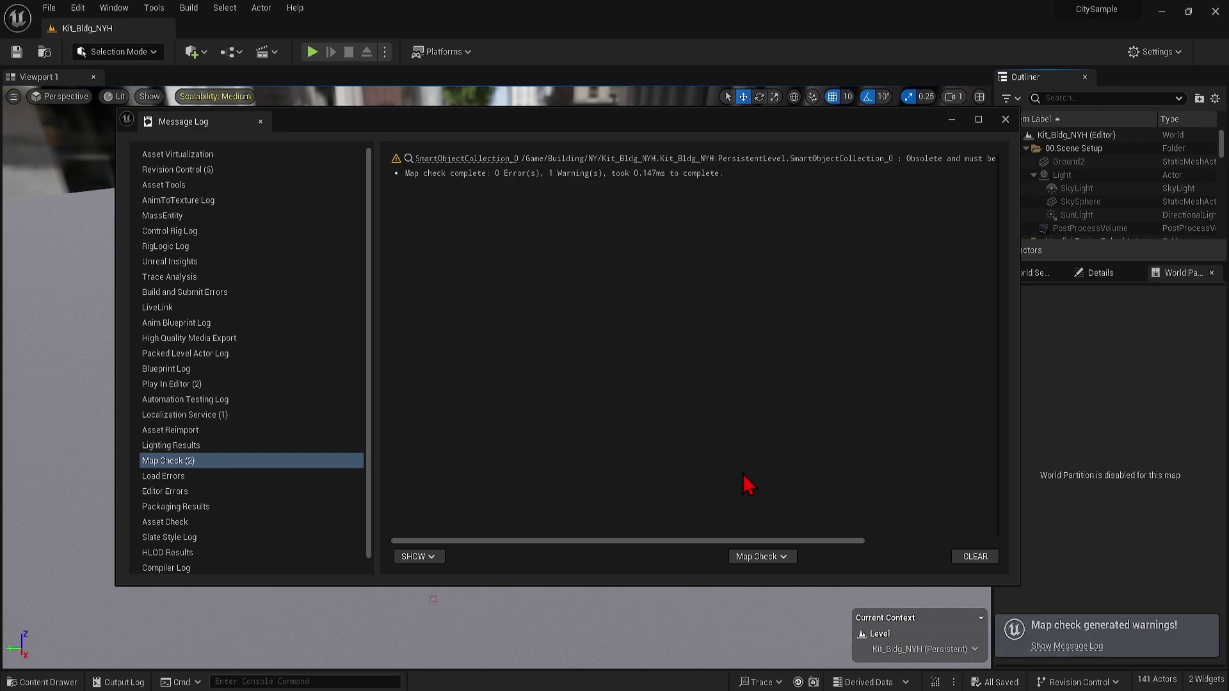
click(1003, 118)
Raise the viewport camera speed and fly through the NYH building kit level to examine it
right_drag(613, 360, 284, 109)
click(954, 96)
drag(988, 126, 1056, 126)
key(w)
right_drag(496, 320, 442, 410)
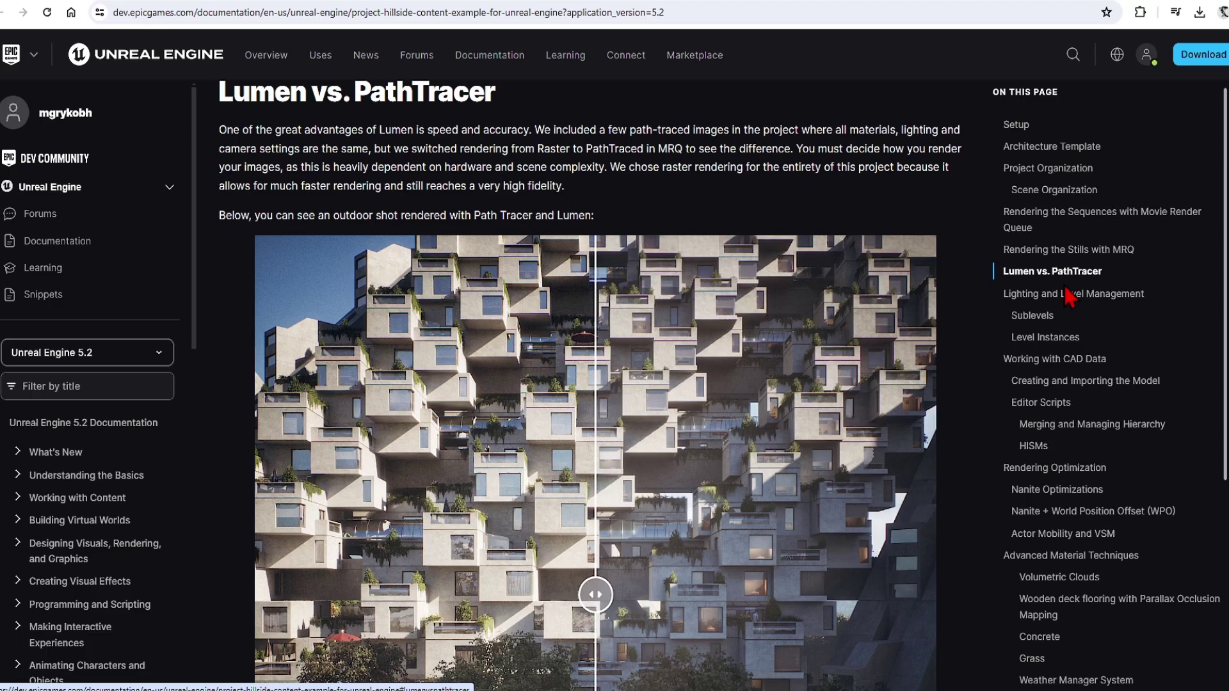
Switch to the browser and go to the Working with CAD Data section of the Hillside sample documentation
click(1068, 363)
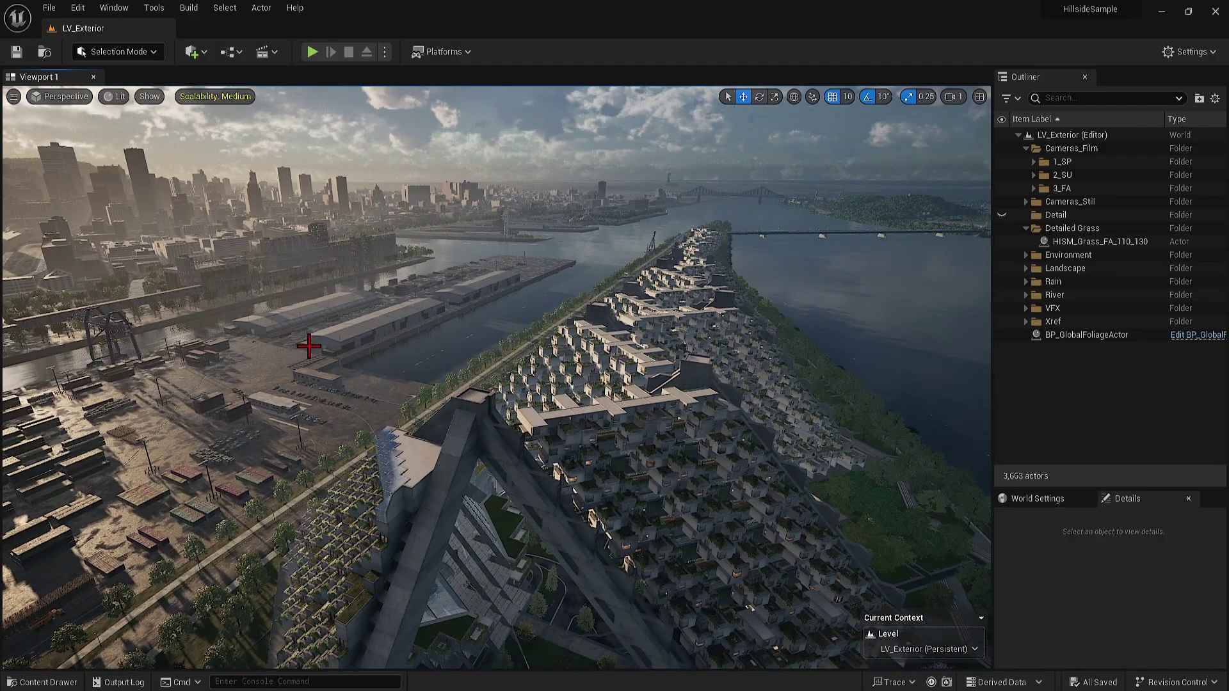
Turn off game view in the Hillside project's LV_Exterior level and fly down to the concrete A-frame structures
key(g)
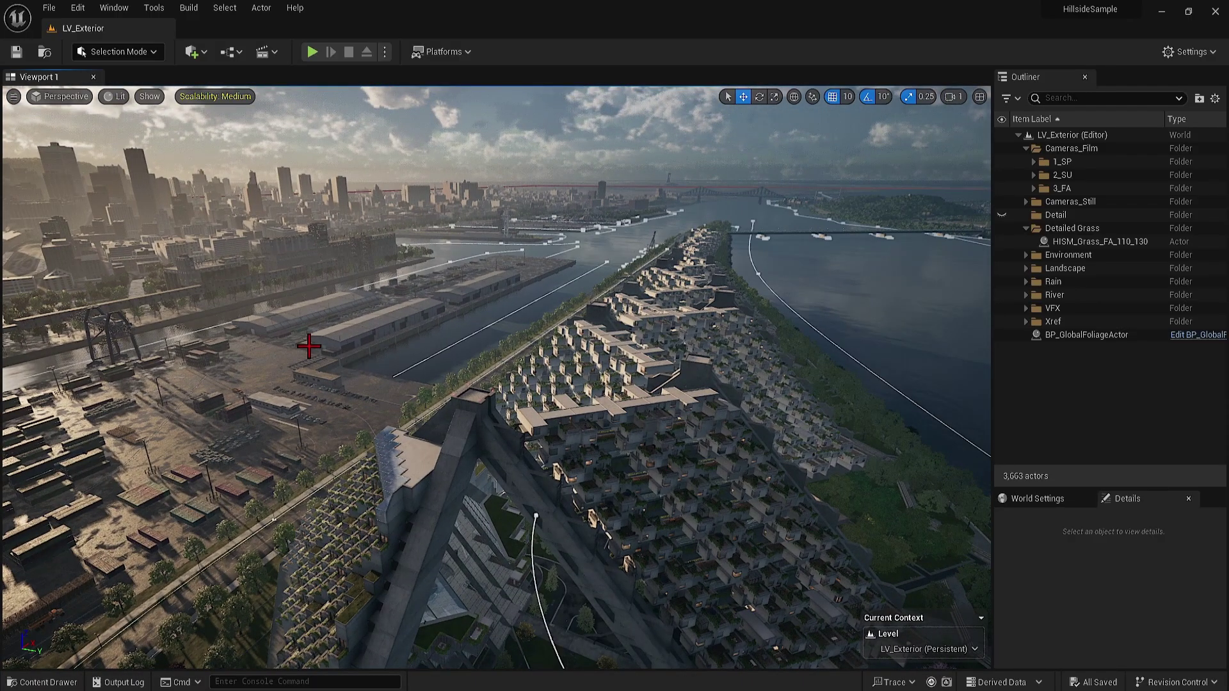
key(w)
mouse_move(309, 346)
right_down()
mouse_move(309, 405)
mouse_move(289, 402)
mouse_move(275, 374)
mouse_move(288, 348)
mouse_move(323, 368)
mouse_move(390, 361)
mouse_move(307, 346)
right_up()
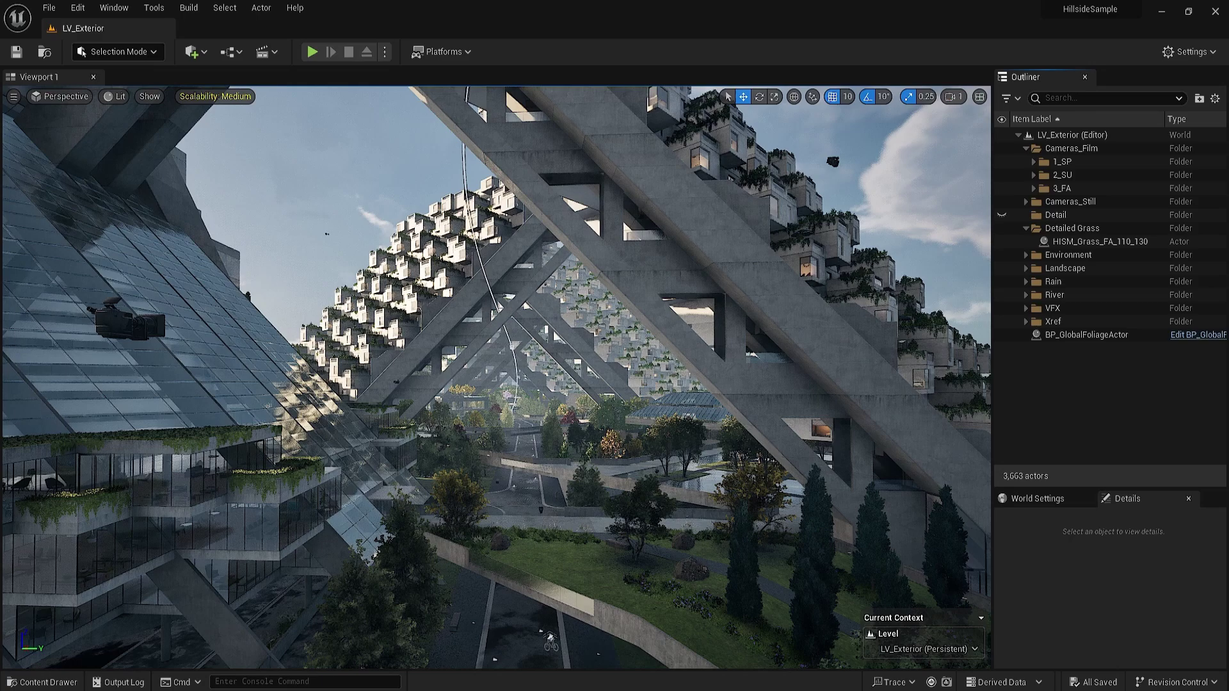
Open the LS_Ext_RZ_06 level sequence from Hillside/Renders and shift the SunSky Solar Time from early morning to daylight
click(42, 682)
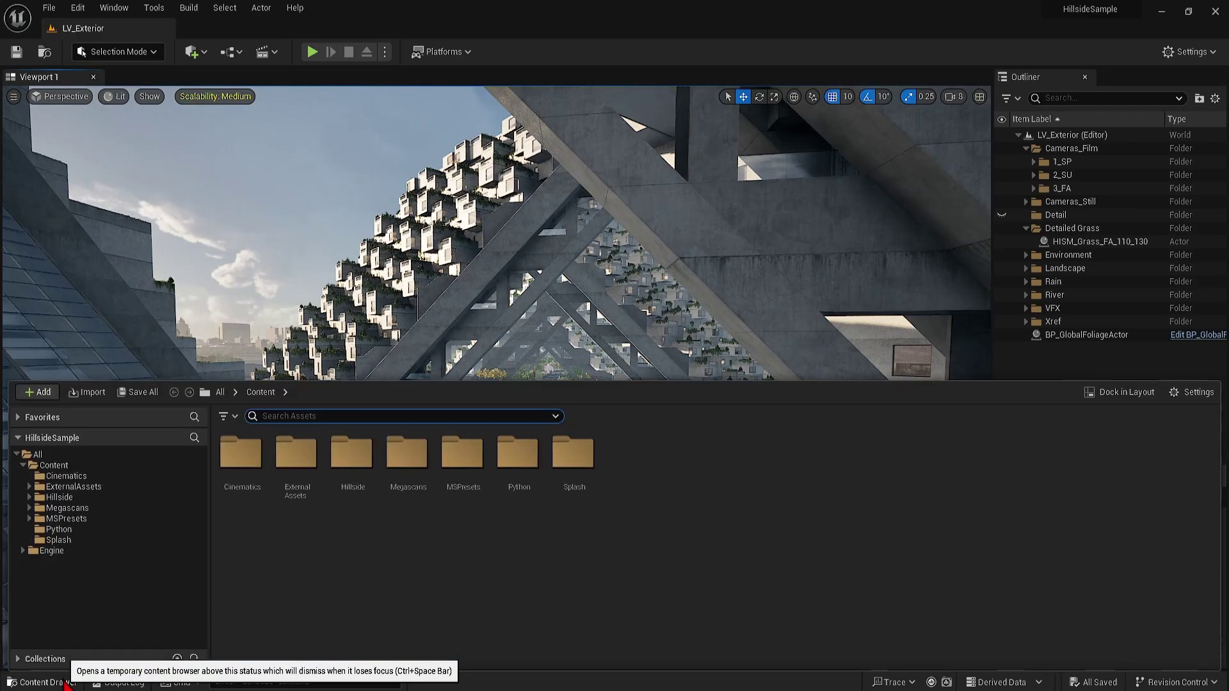
click(65, 571)
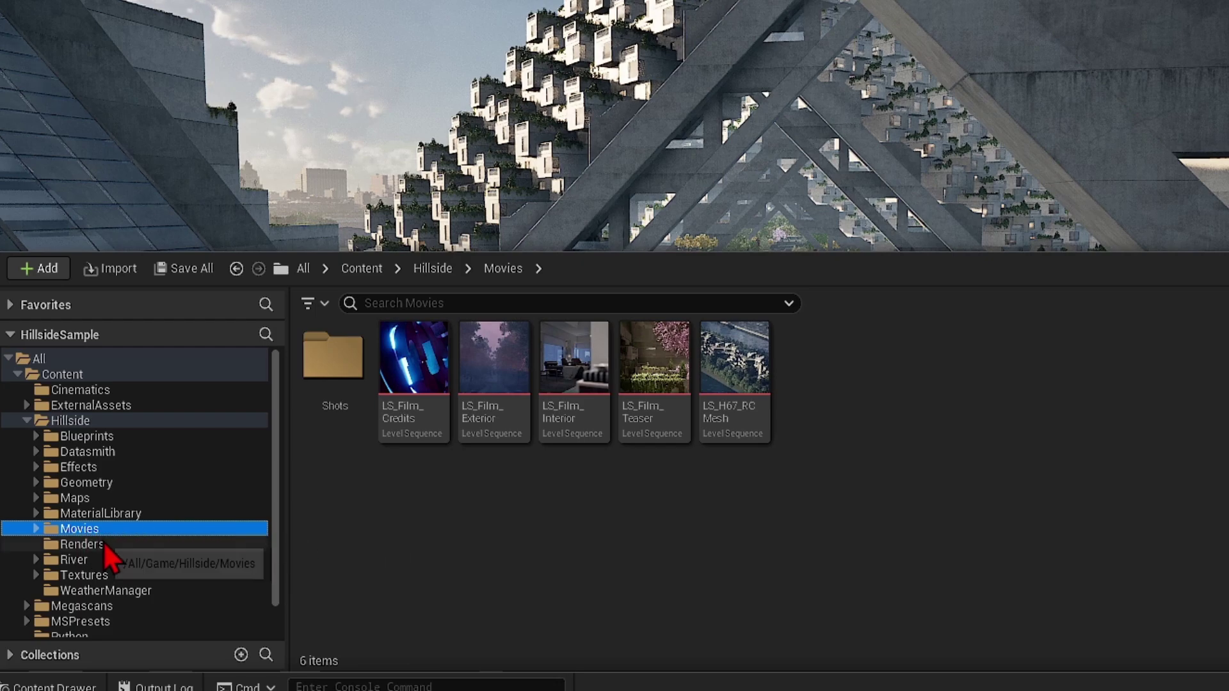
click(102, 543)
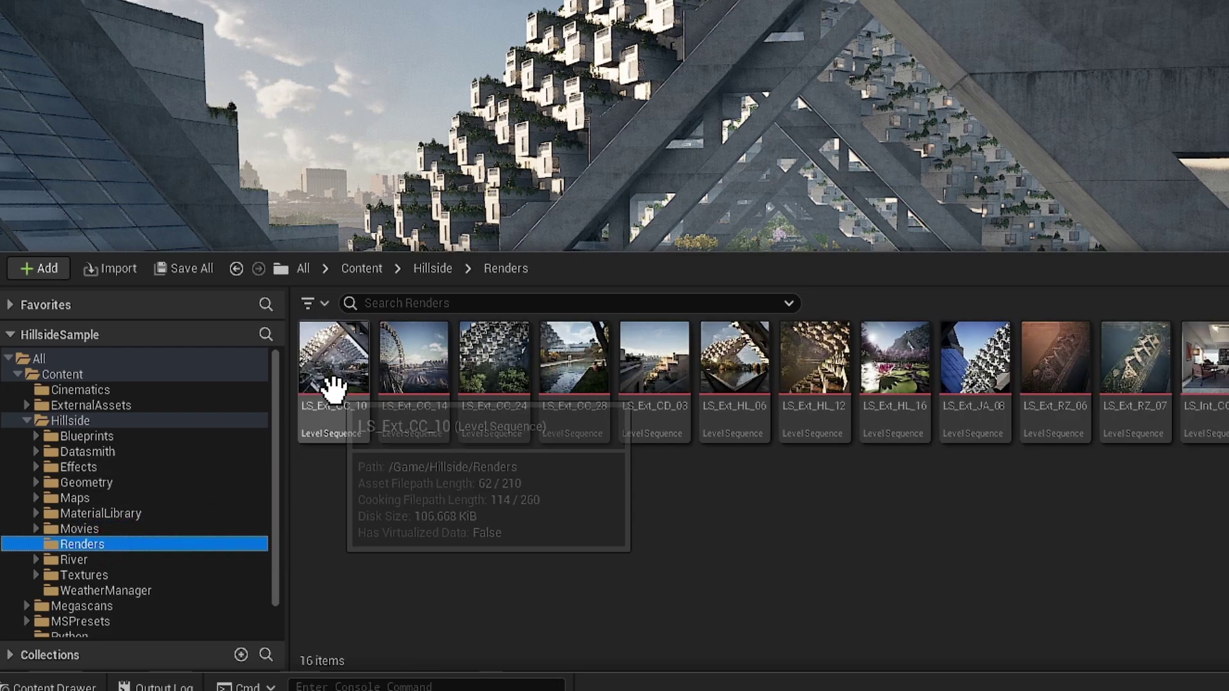
double_click(1056, 355)
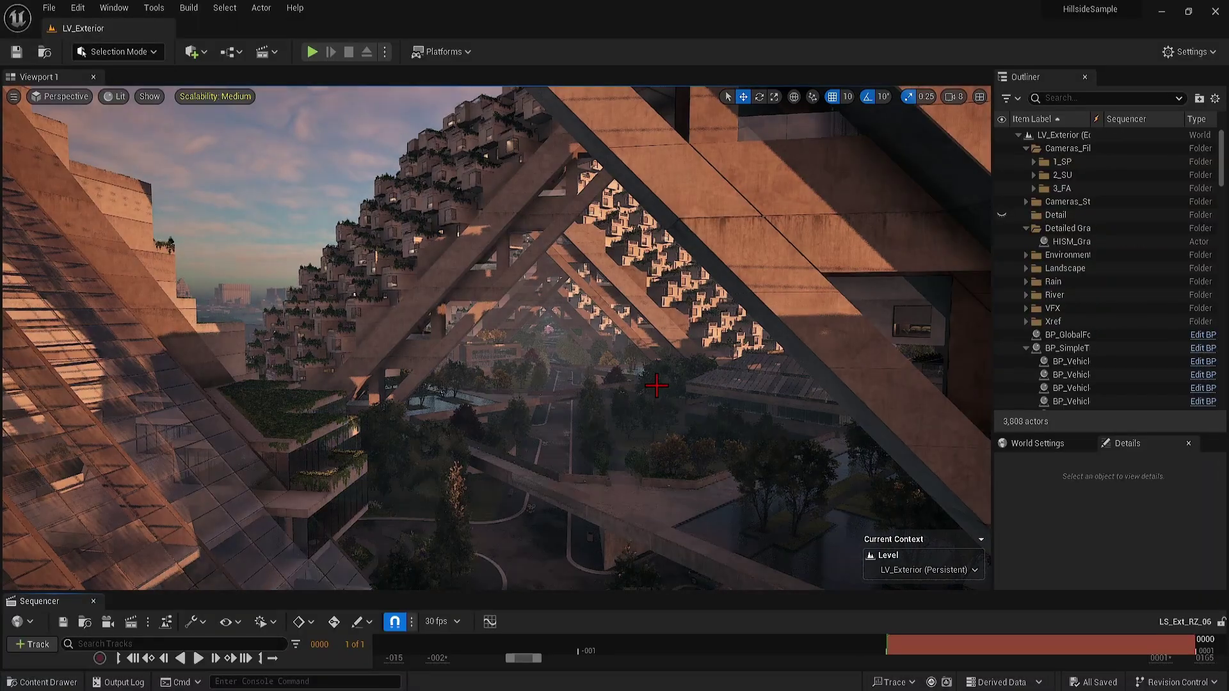
drag(454, 591, 455, 420)
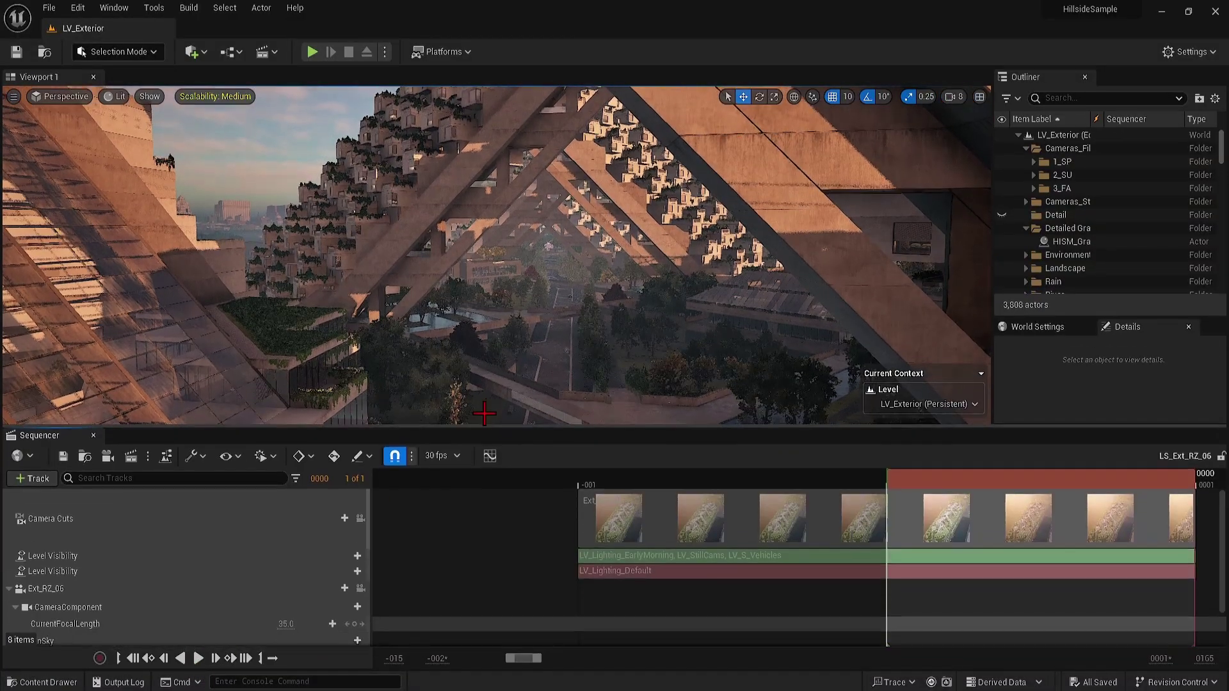
click(295, 629)
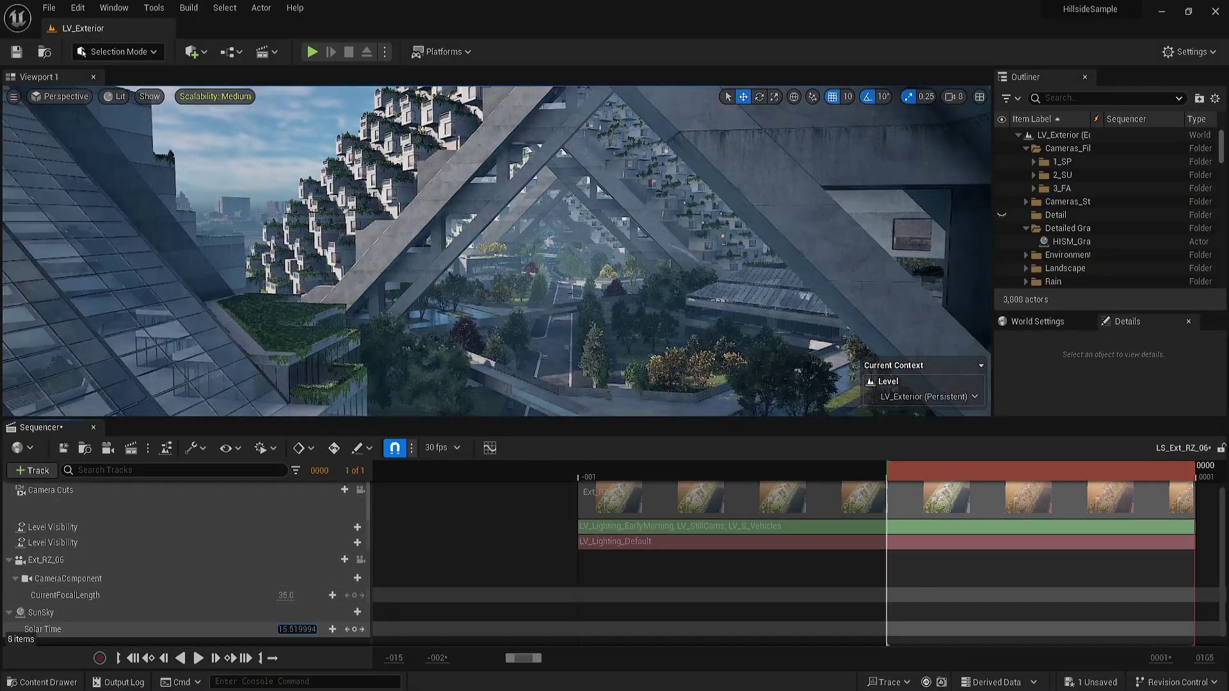
Open the LS_Film_Exterior level sequence from Hillside/Movies and play it in the viewport
click(61, 682)
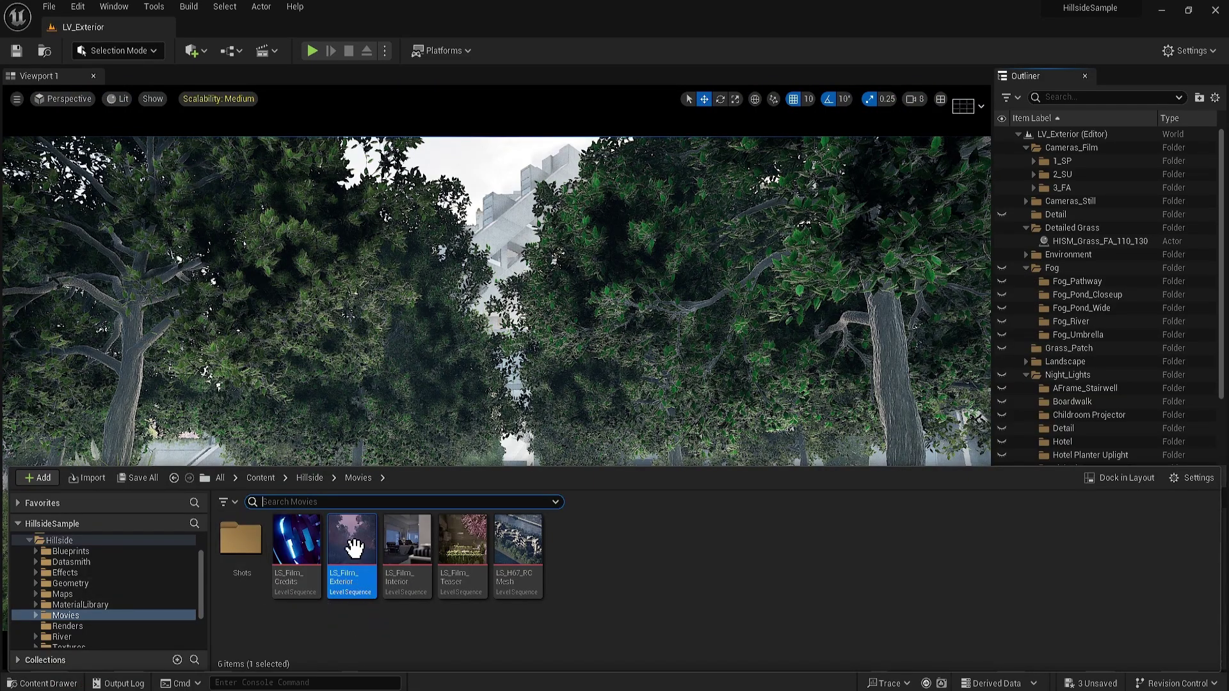
double_click(354, 547)
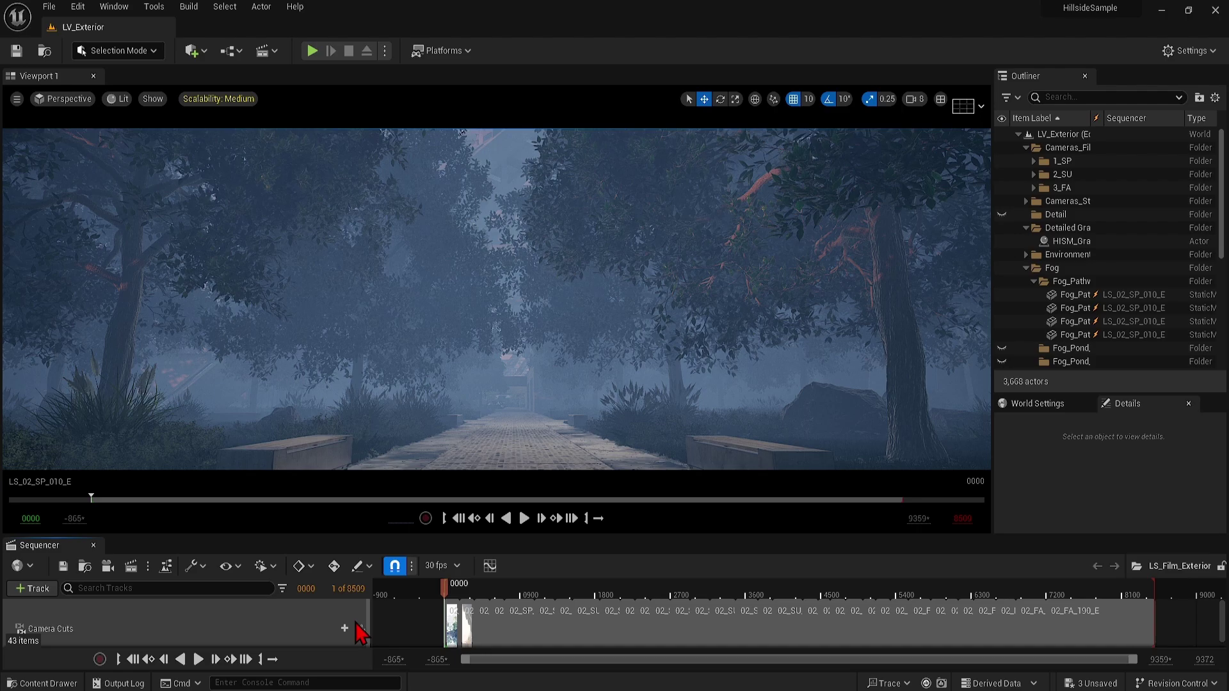
click(361, 628)
click(523, 519)
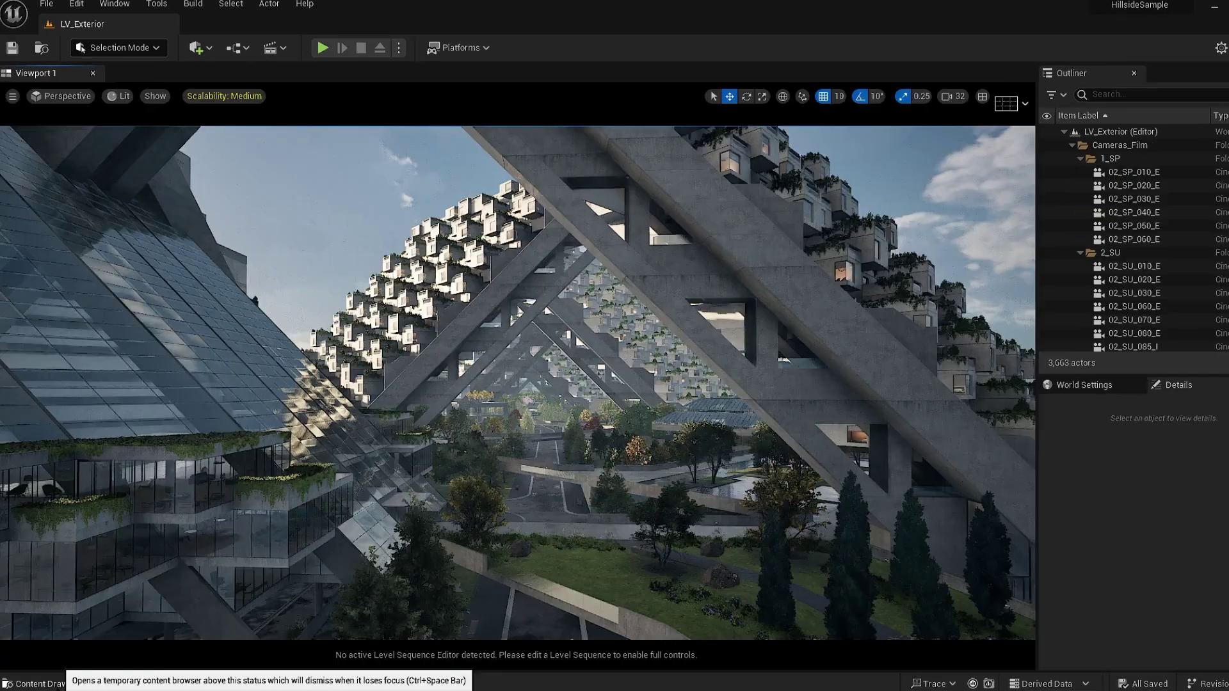
Search MaterialLibrary/MaterialsInstances/Exterior for "concrete bal" and open the MI_Concrete_HousingP2 material instance
click(41, 683)
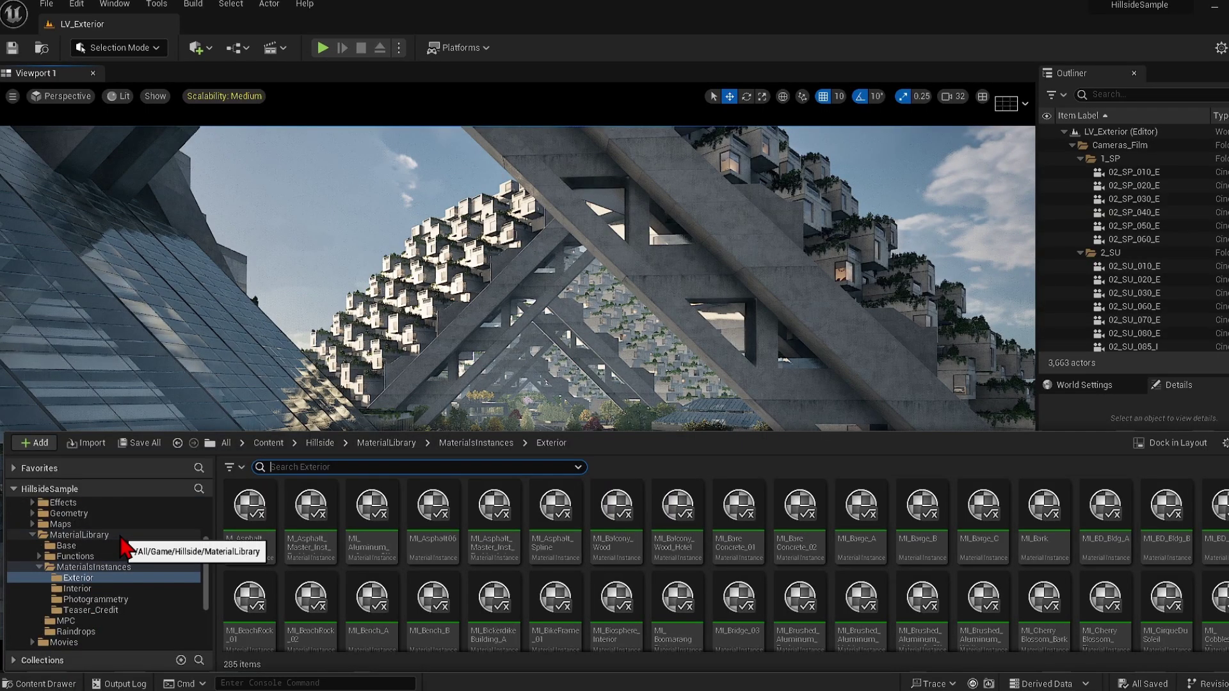
click(122, 535)
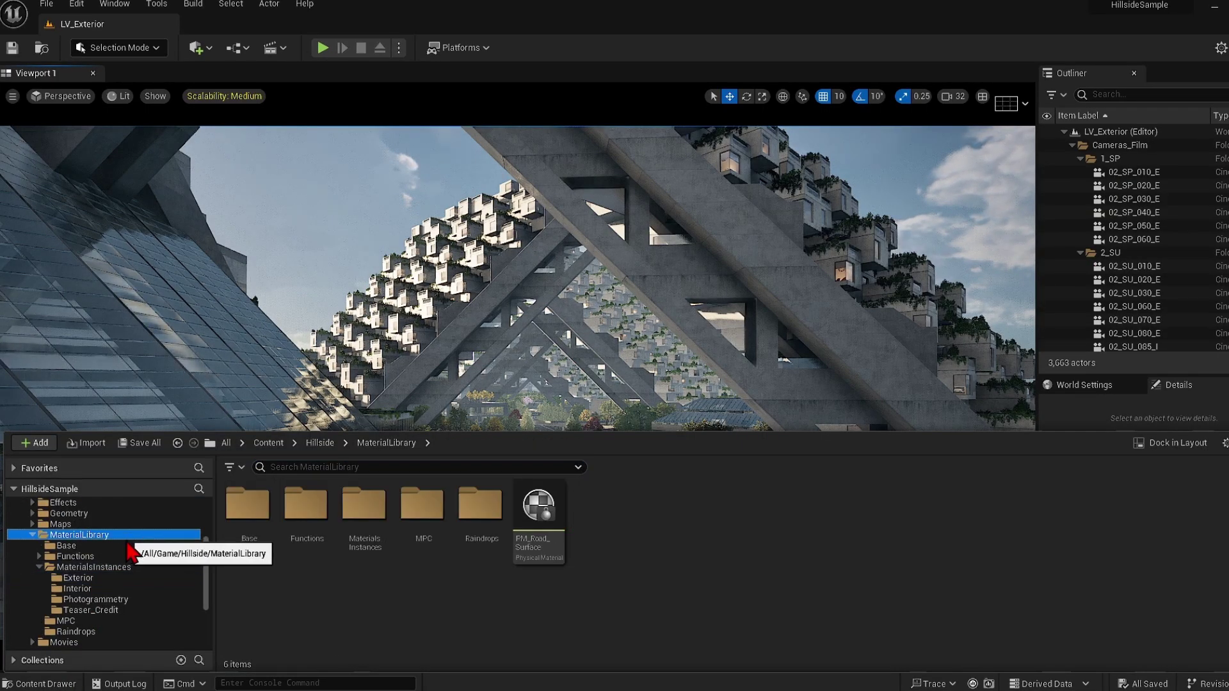
click(123, 578)
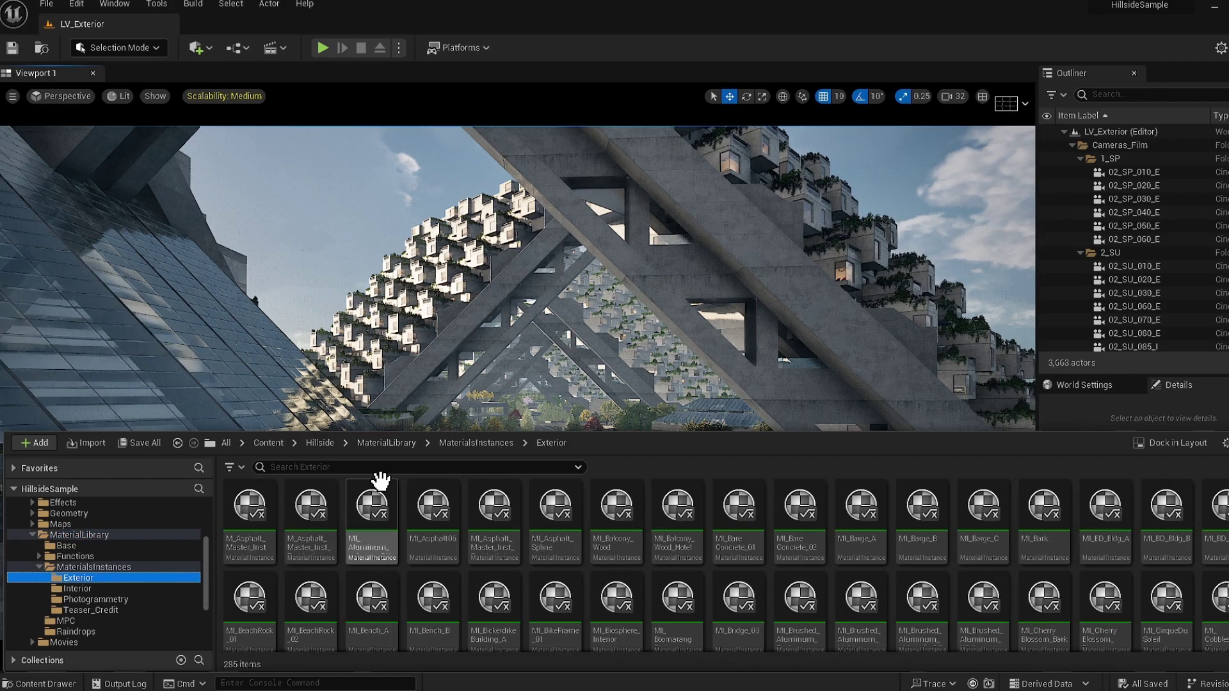
click(382, 468)
text(c)
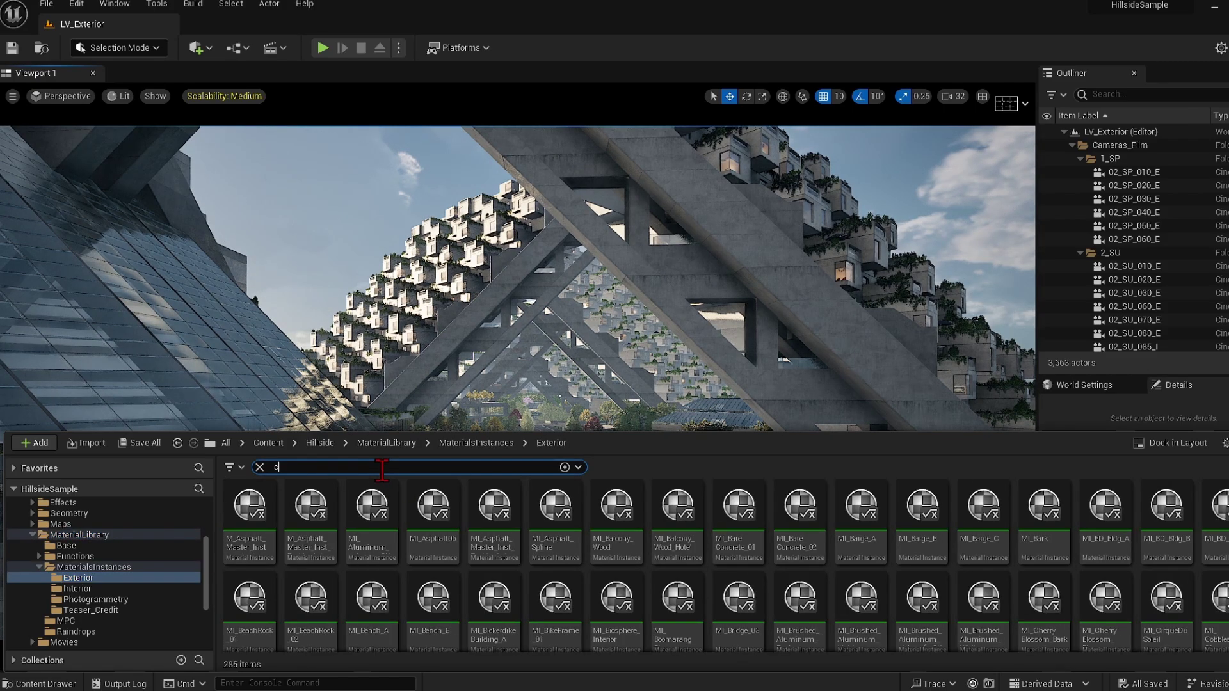
text(oncrete )
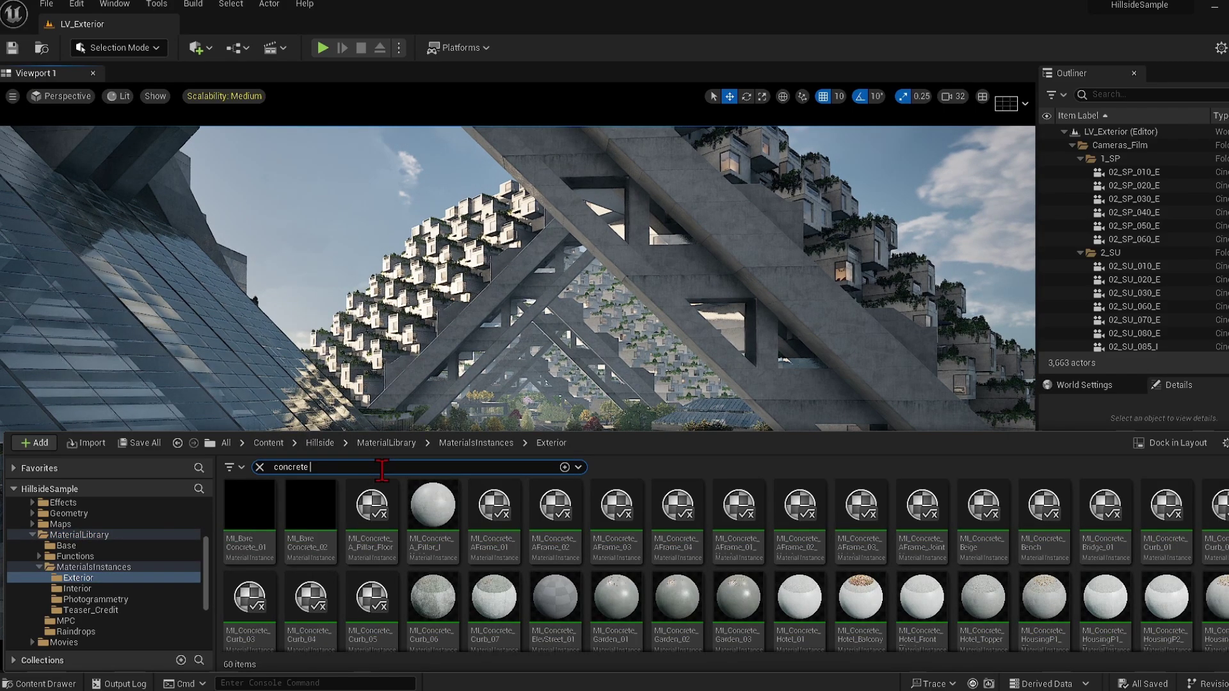
text(bal)
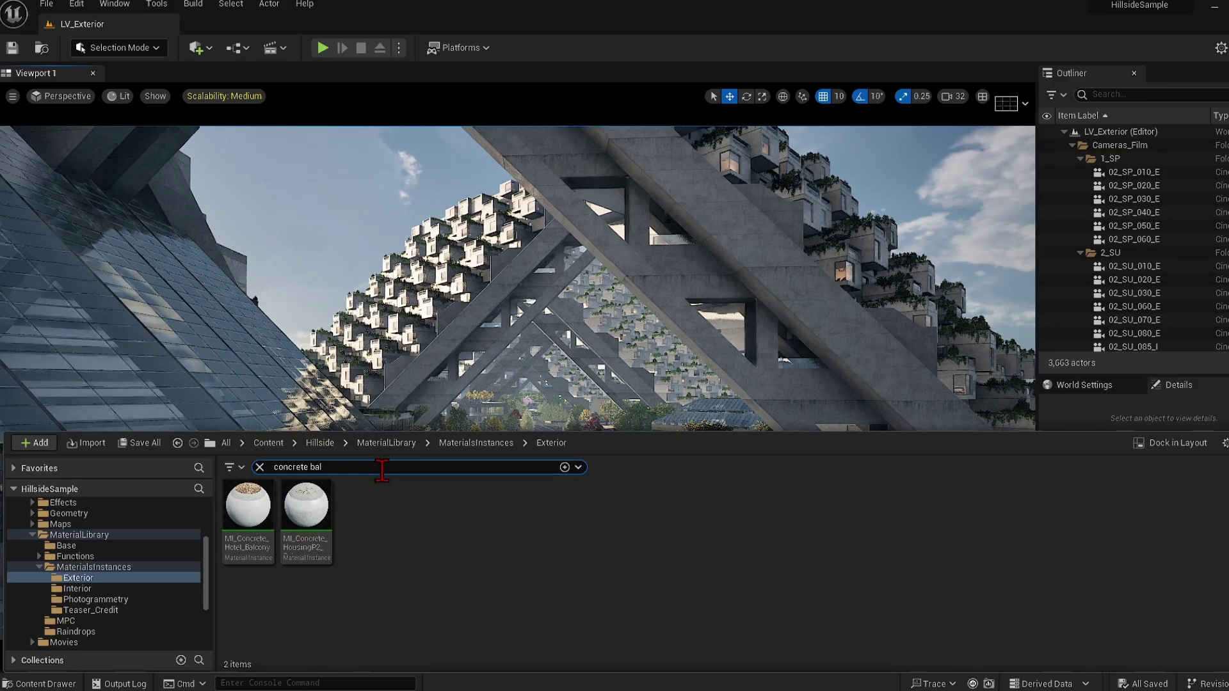
double_click(305, 505)
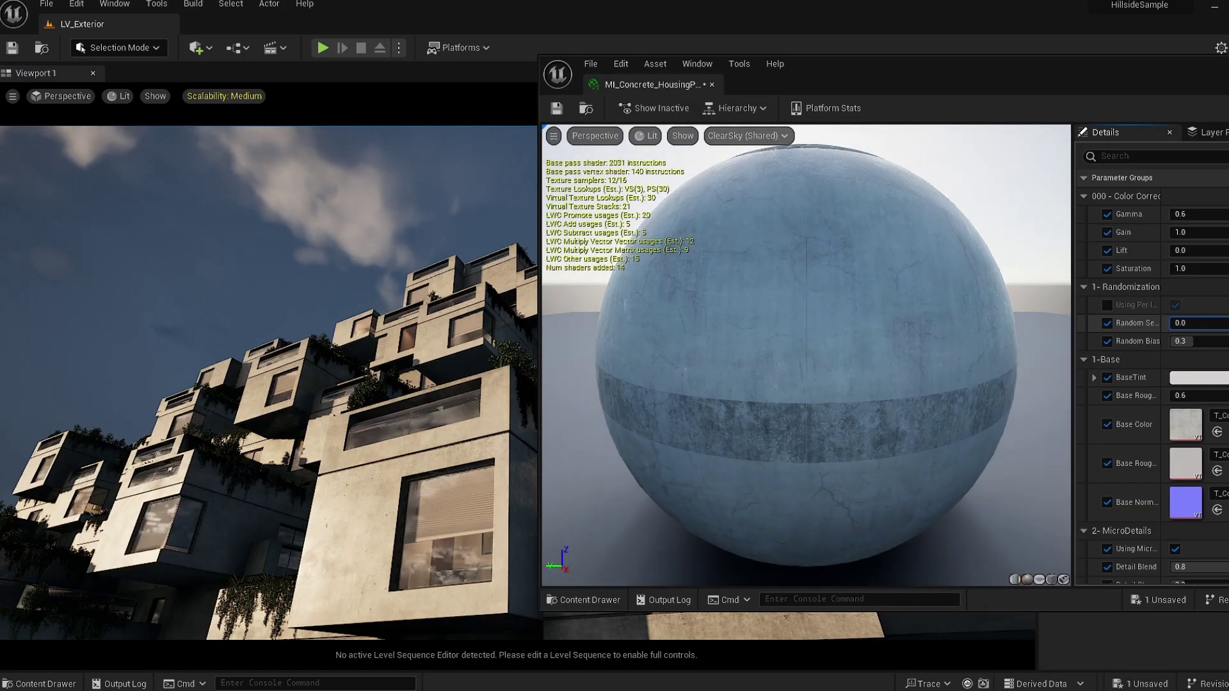
Adjust the concrete material's random seed to about 0.328 and review its DirtDrips, DirtDividers and Grime parameters
drag(1177, 323, 1218, 323)
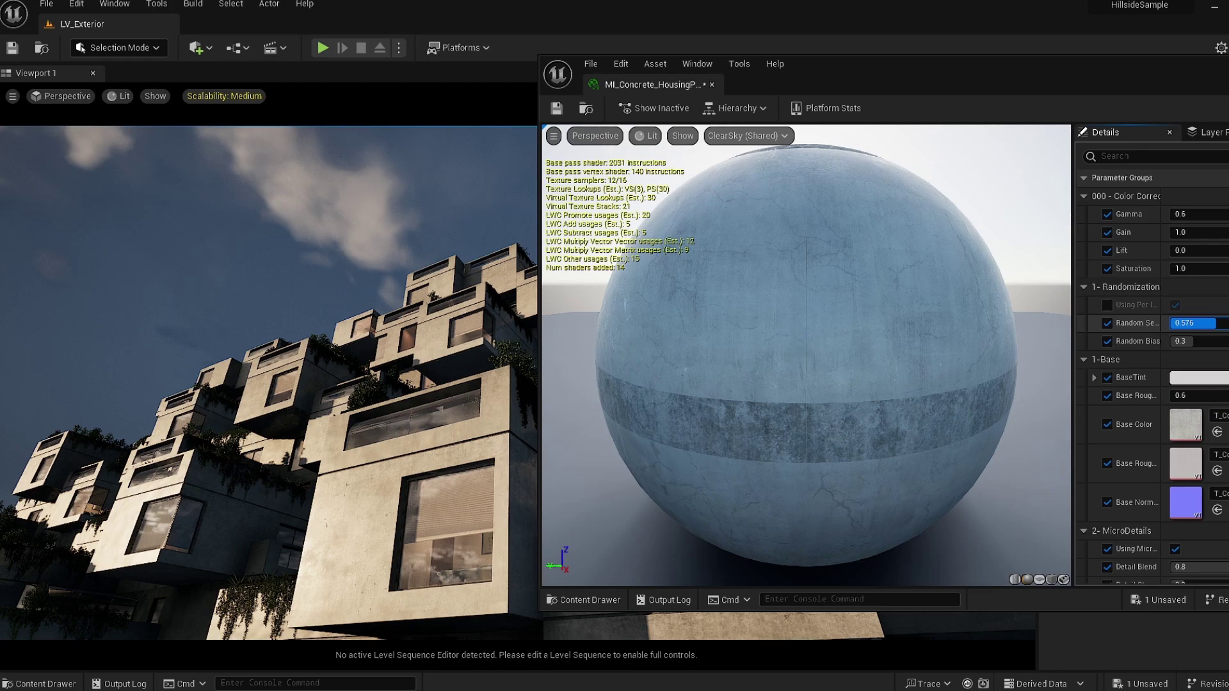
scroll(408, 416, up, 5)
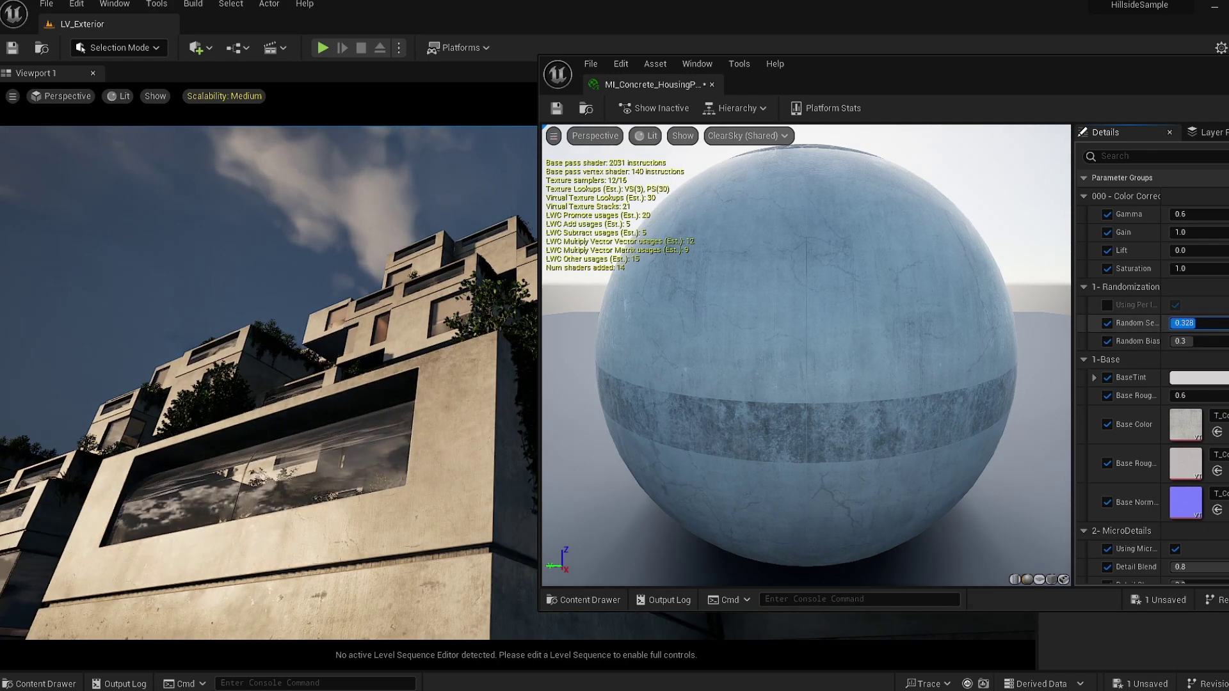
scroll(1225, 341, down, 10)
scroll(1226, 450, down, 10)
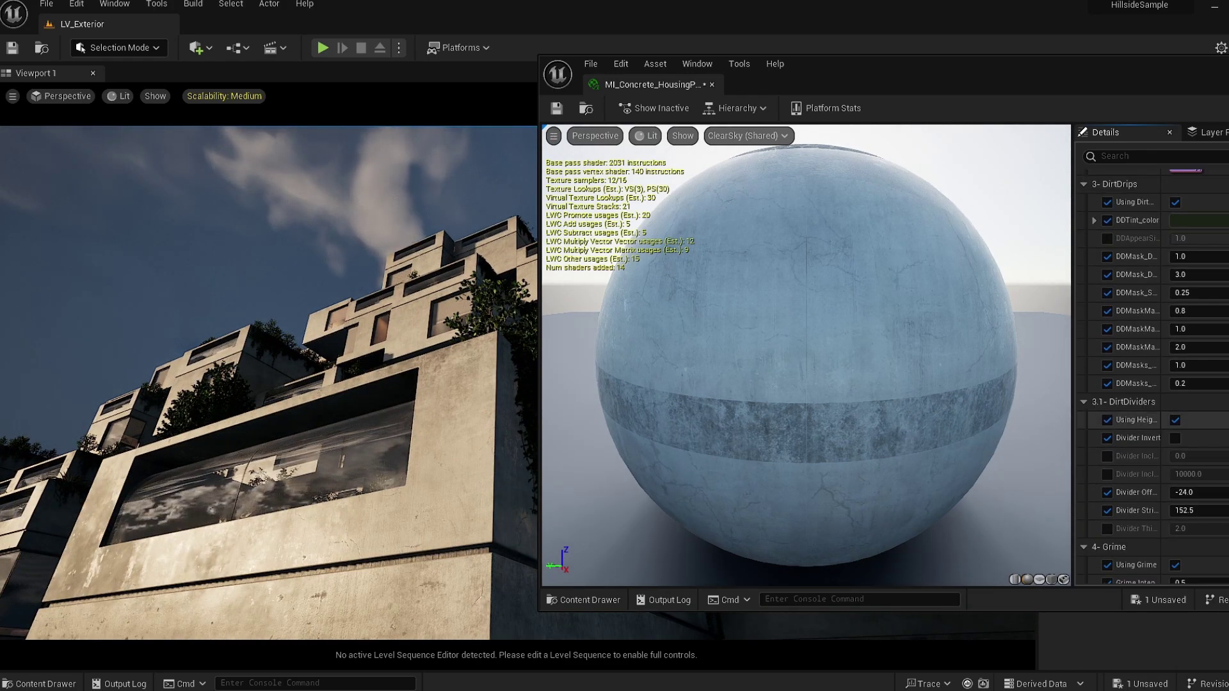
Review the Dirt, Wetness and Fall Leaves parameters of MI_Balcony_Wood and toggle Use Fall Leaves off and back on
mouse_move(1198, 411)
mouse_down()
mouse_move(1152, 411)
mouse_move(1207, 412)
mouse_up()
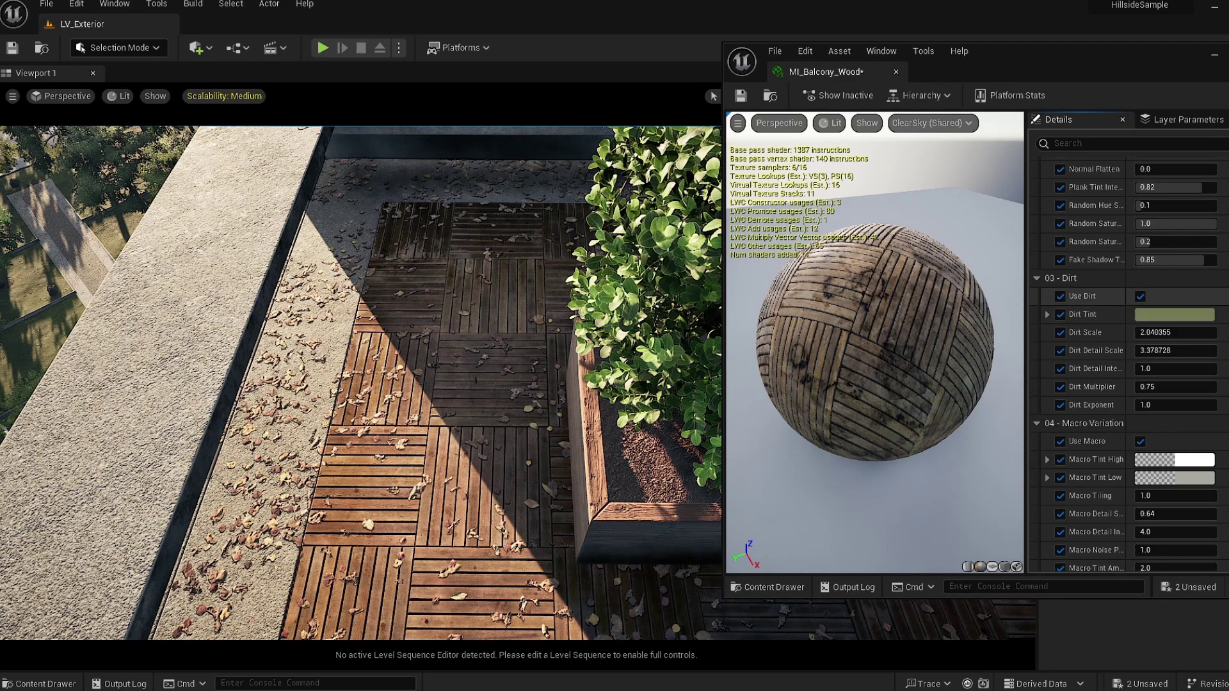
scroll(1129, 365, down, 9)
scroll(1064, 311, down, 10)
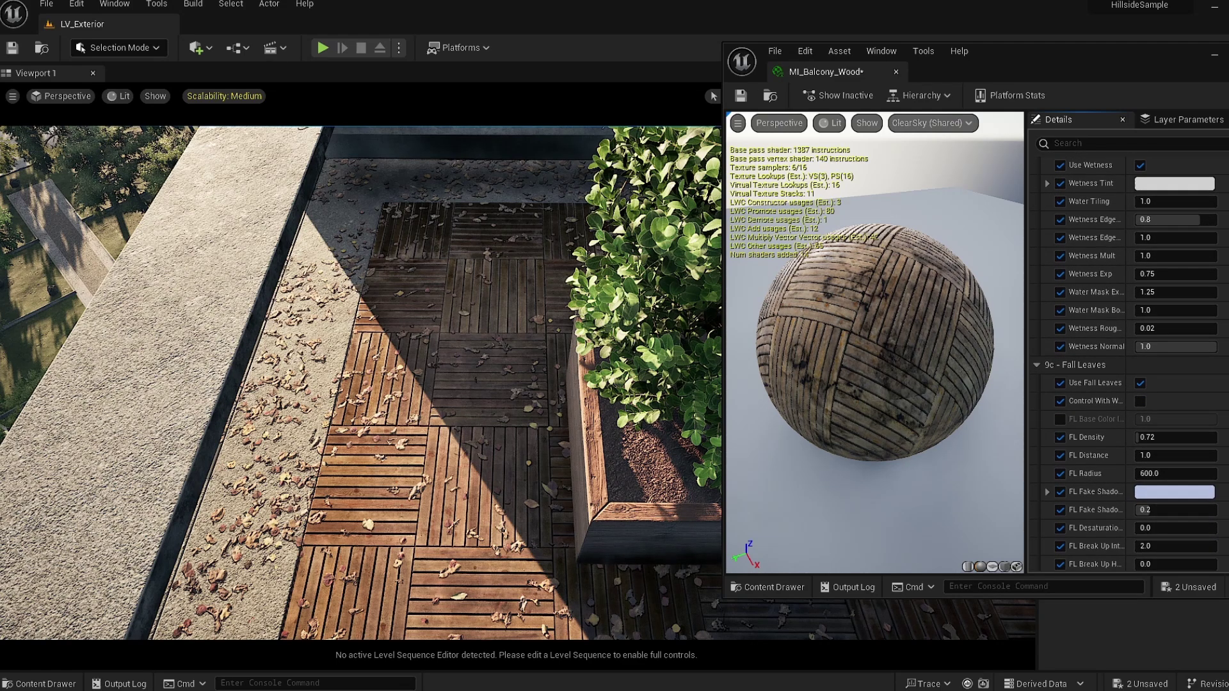
click(1060, 296)
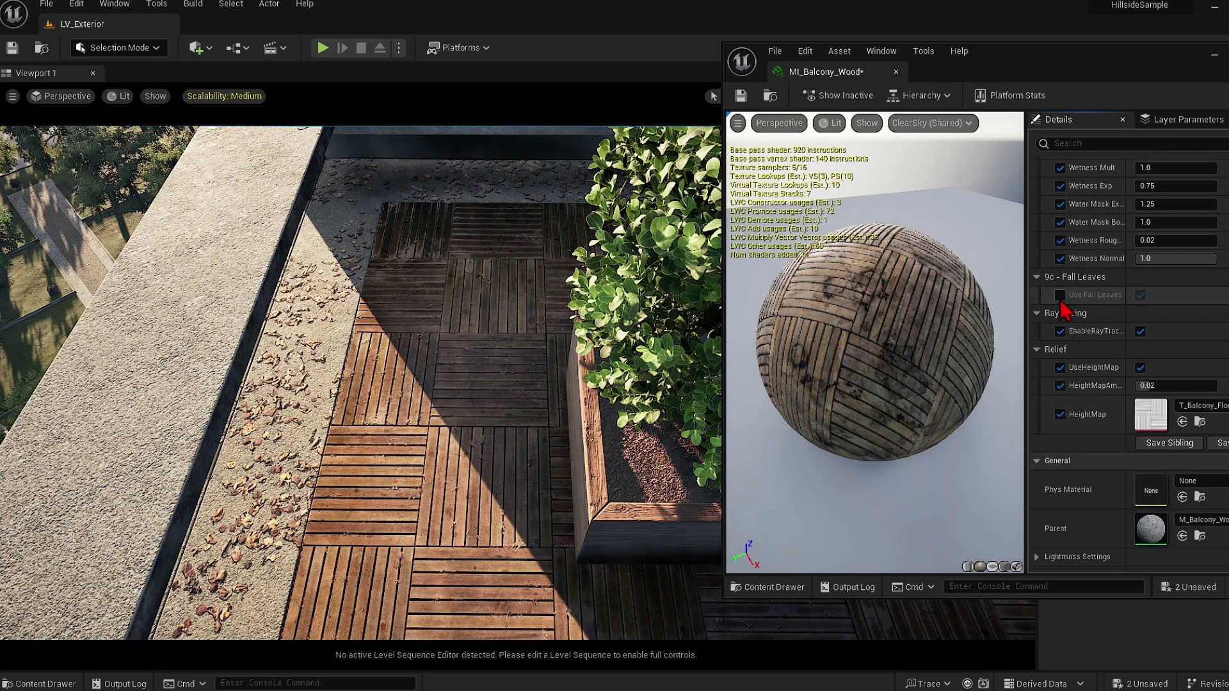
click(1059, 296)
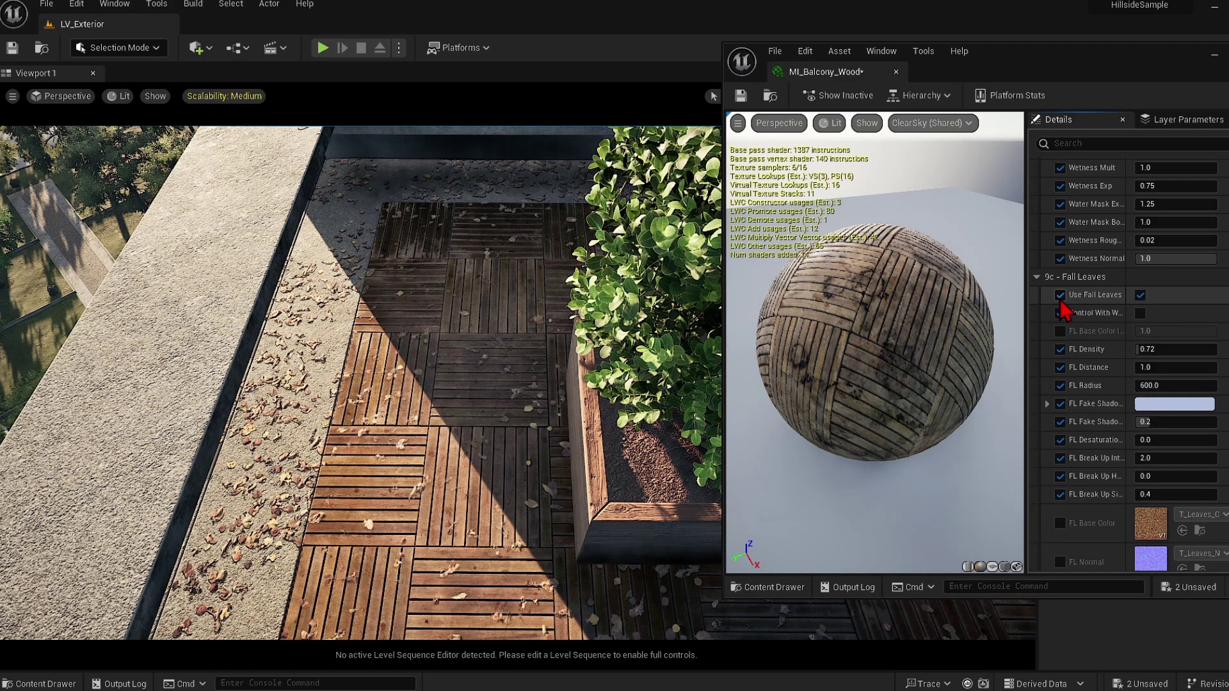
Try an FL Density of 10 on the balcony wood, adjust it to about 2.24, and set FL Distance to about 4.52
click(1142, 349)
text(10)
key(Return)
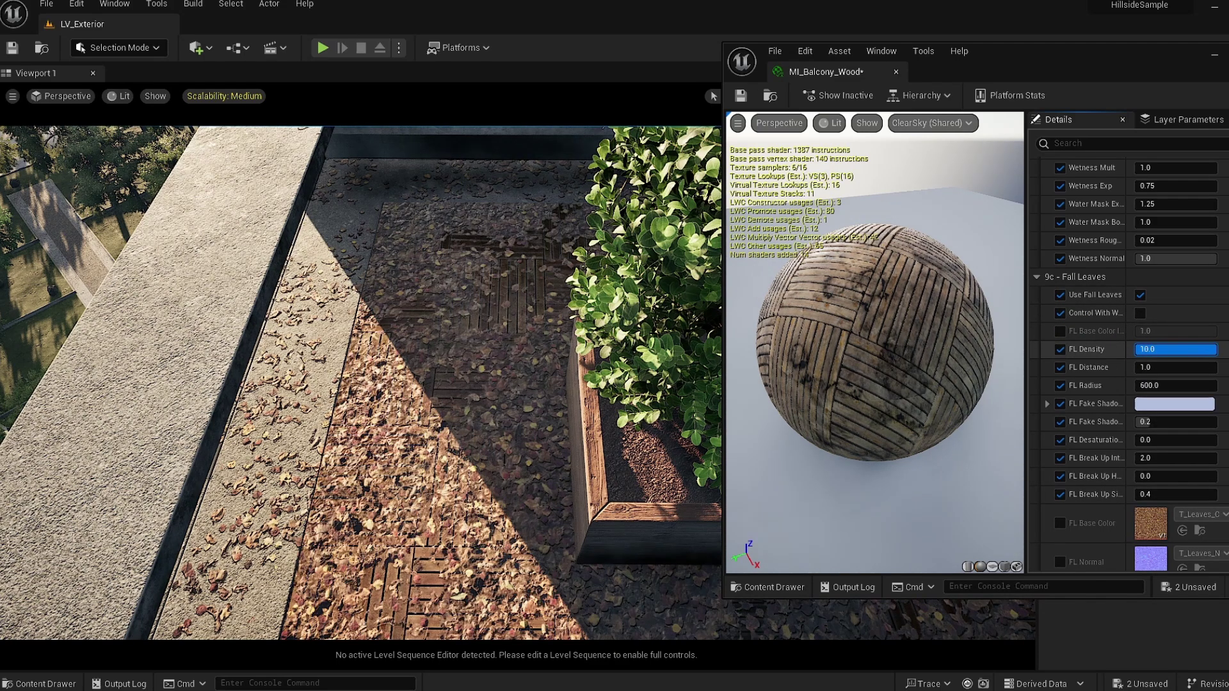
drag(1215, 349, 1170, 368)
scroll(444, 452, up, 5)
right_drag(444, 453, 409, 448)
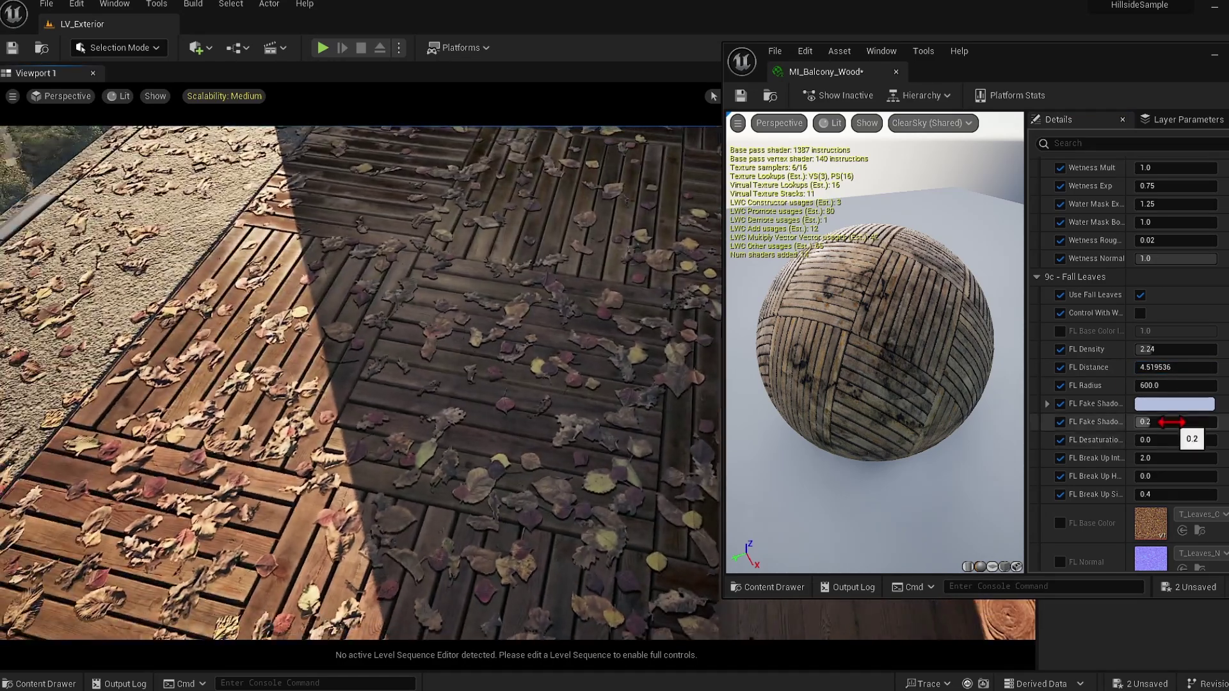
drag(1161, 421, 1187, 421)
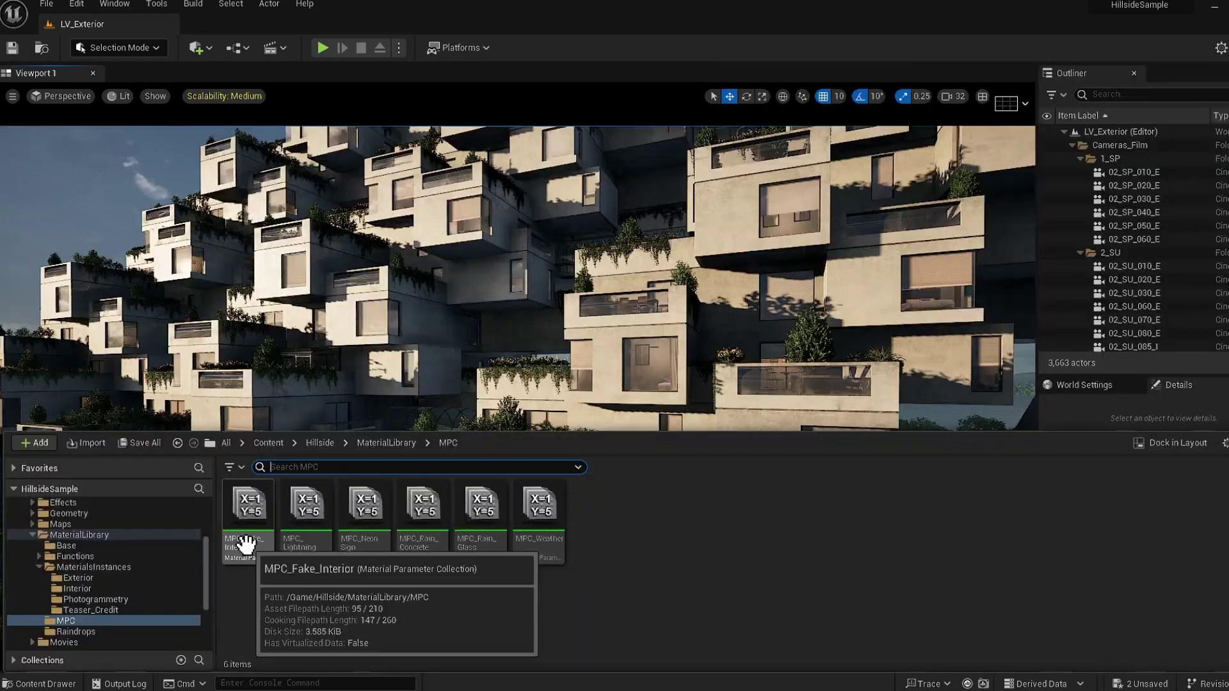
Open MPC_Fake_Interior from MaterialLibrary/MPC, expand its scalar parameters and set the Blinds Closure Random Seed default value to 0.0
double_click(245, 544)
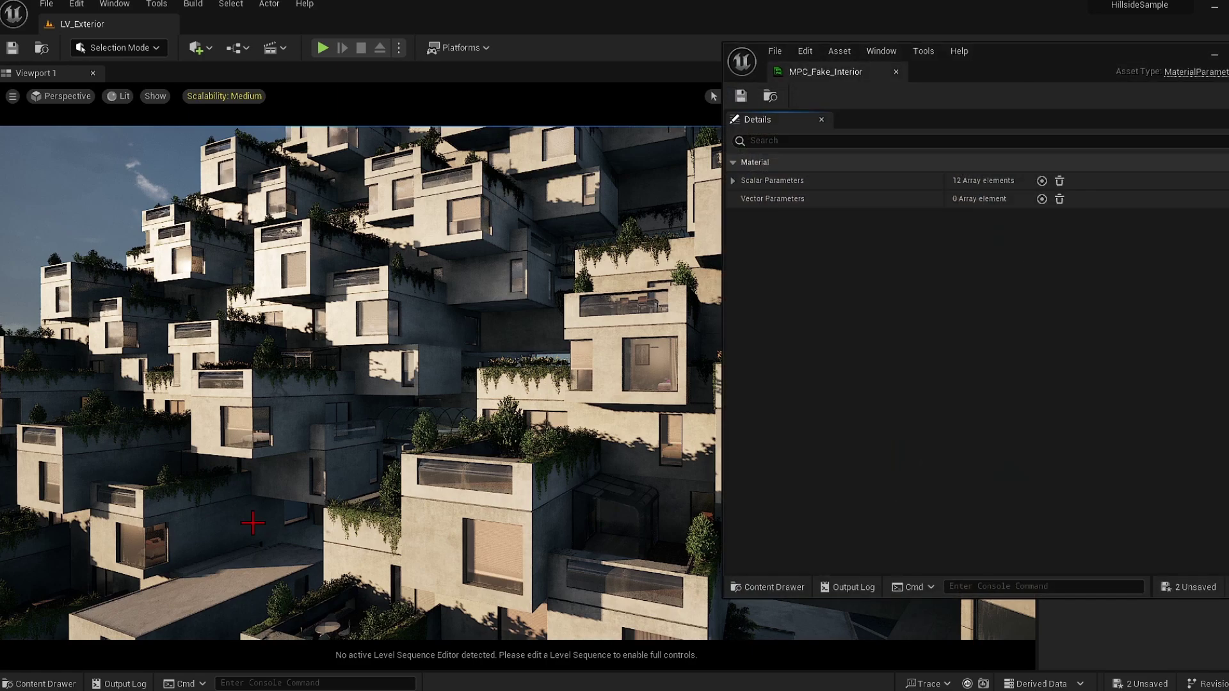
click(733, 182)
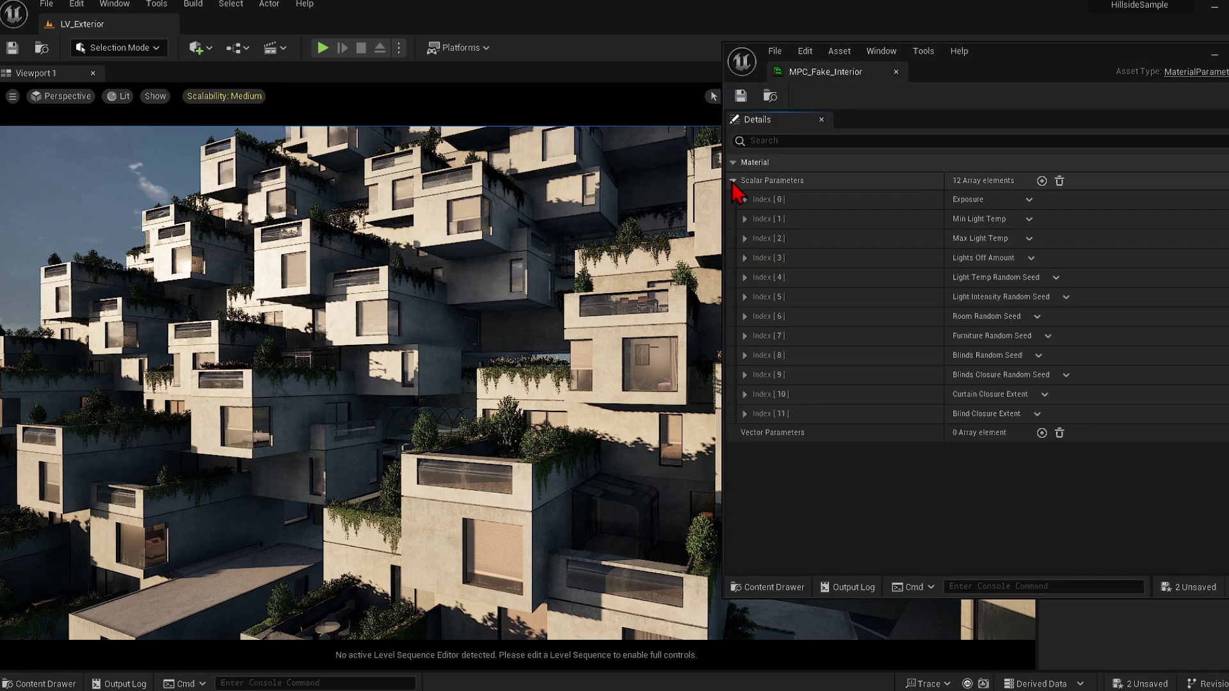
click(744, 375)
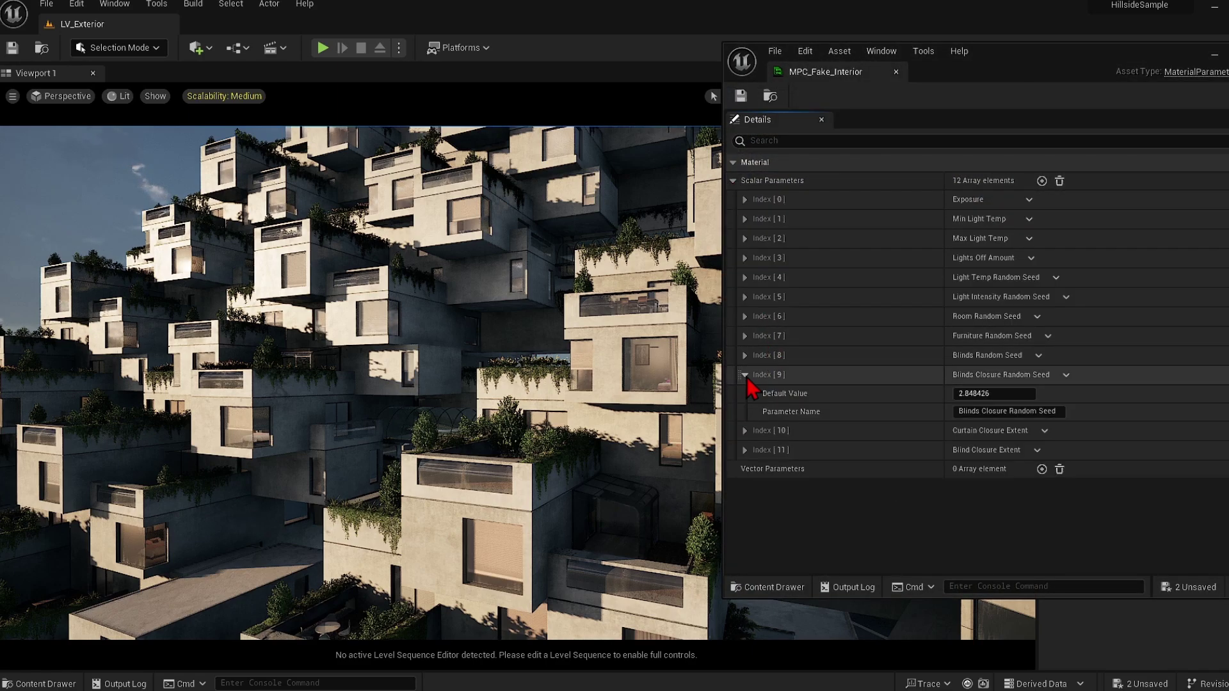
drag(978, 396, 1024, 396)
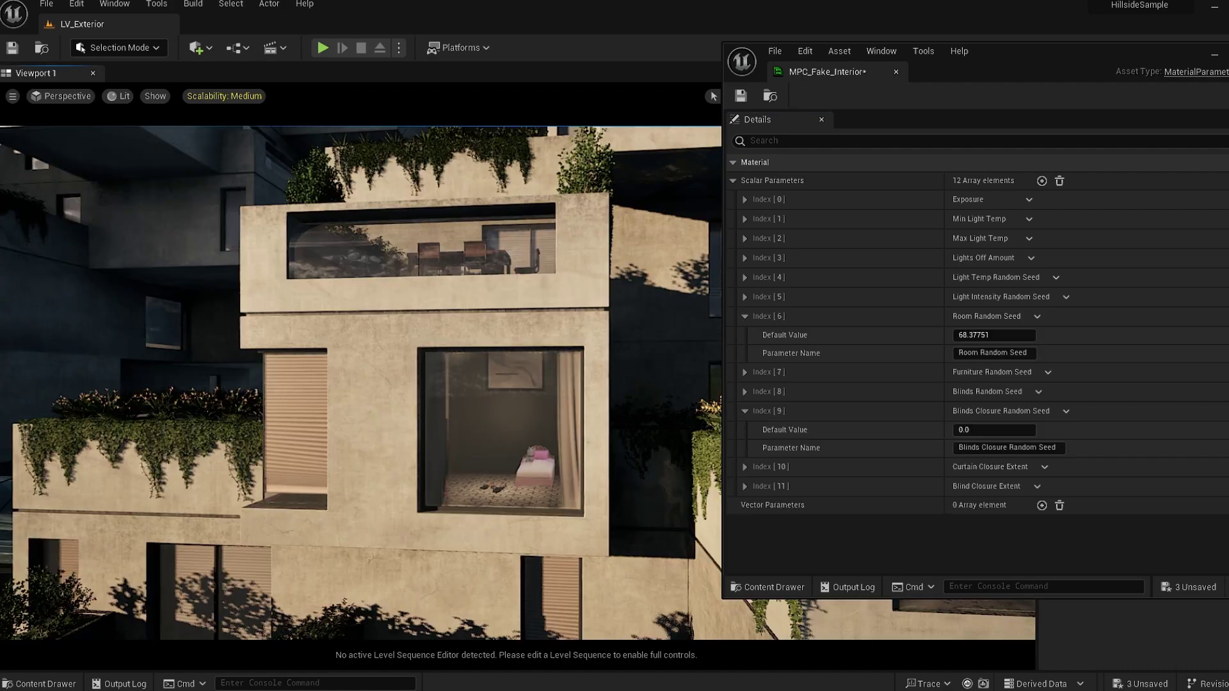
Set the Room Random Seed default value to about 98.63 and vary the Furniture Random Seed
drag(966, 335, 999, 335)
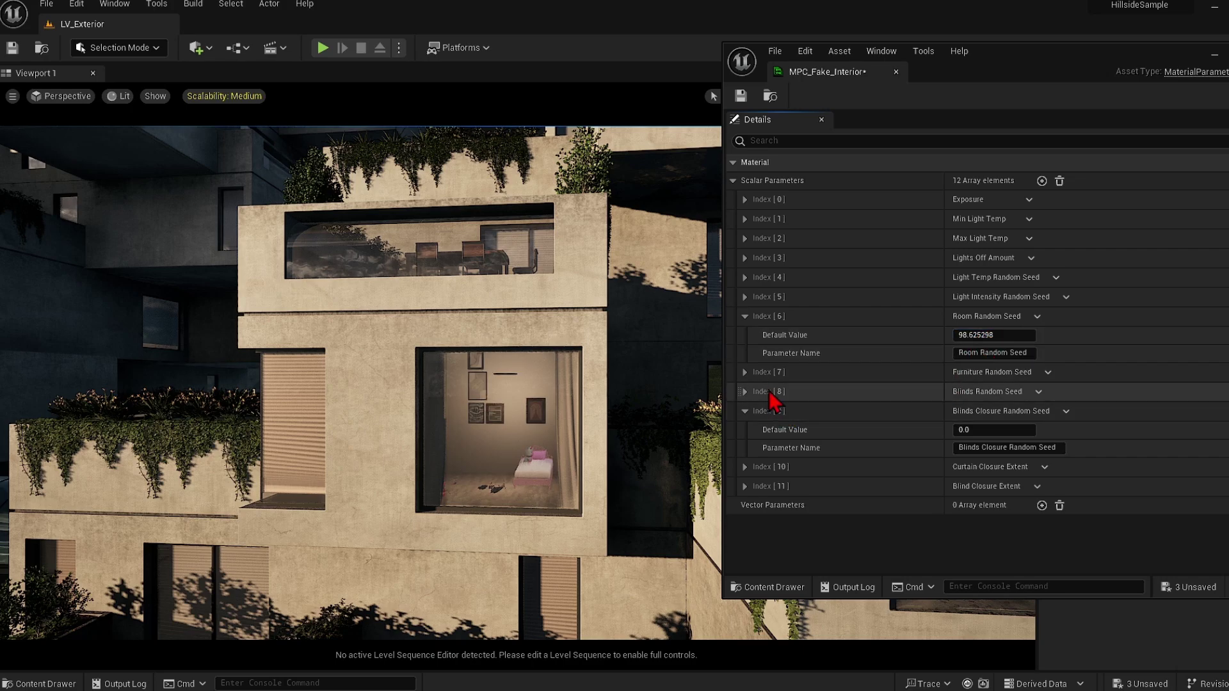
click(744, 372)
drag(993, 391, 1009, 390)
scroll(468, 444, up, 2)
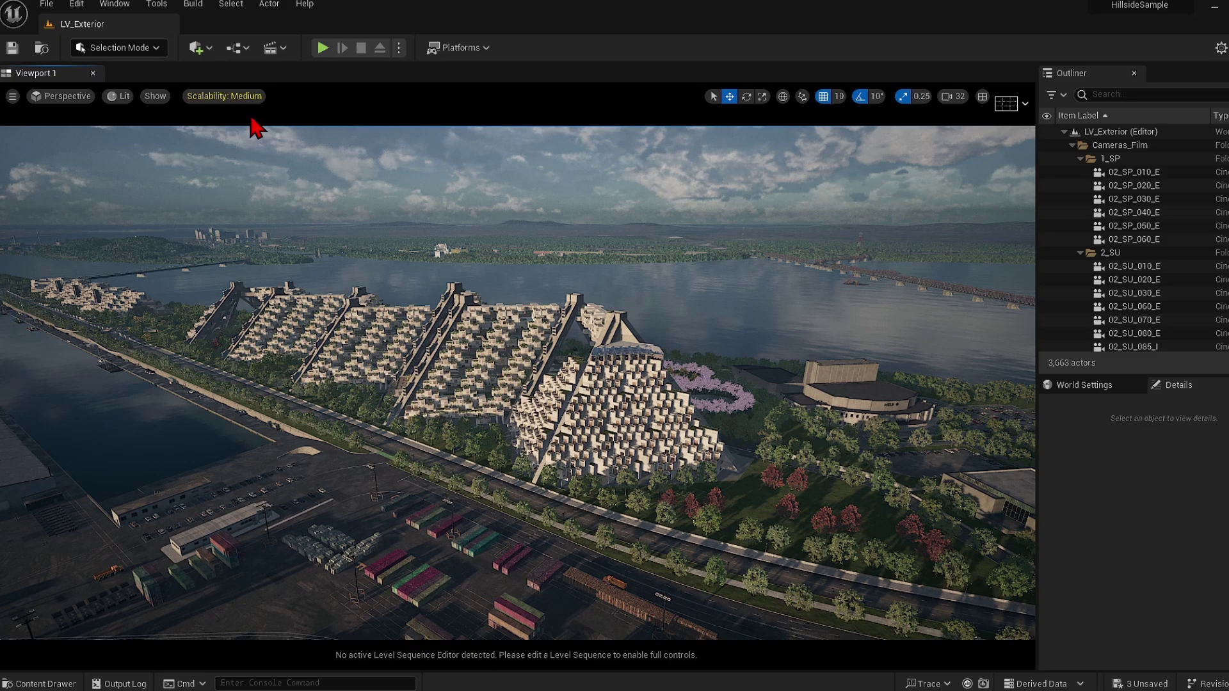
Display the Hillside exterior in the Nanite Triangles visualization and look over the buildings
click(124, 97)
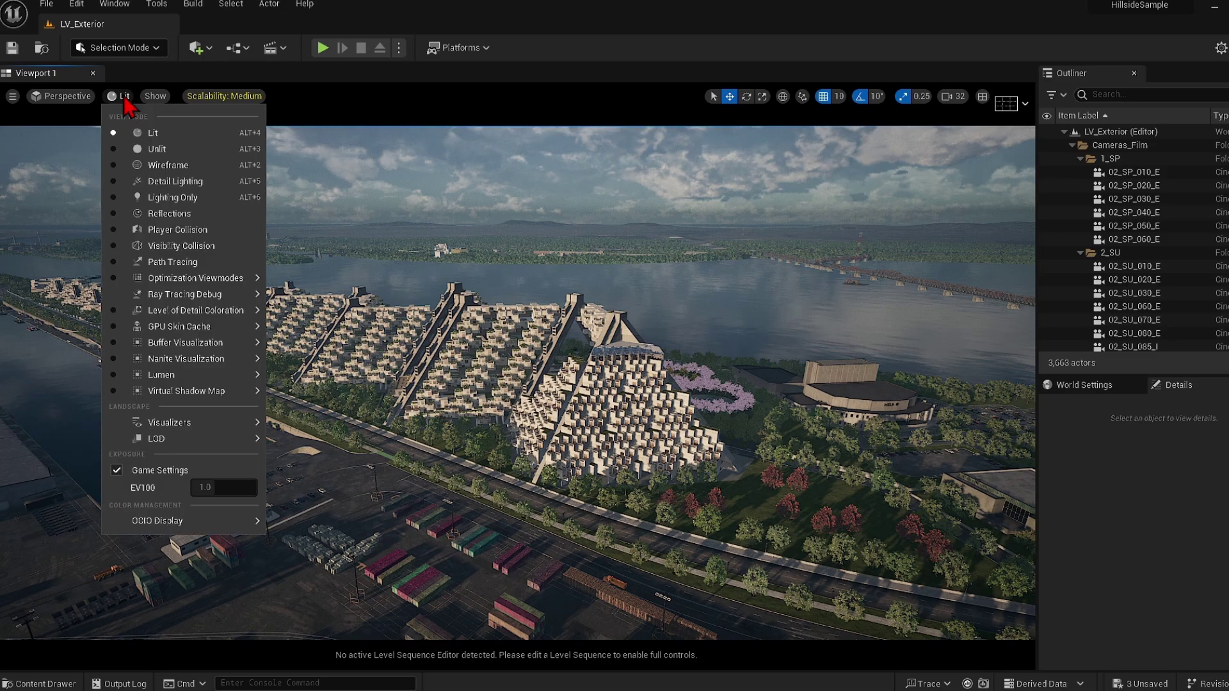
mouse_move(235, 365)
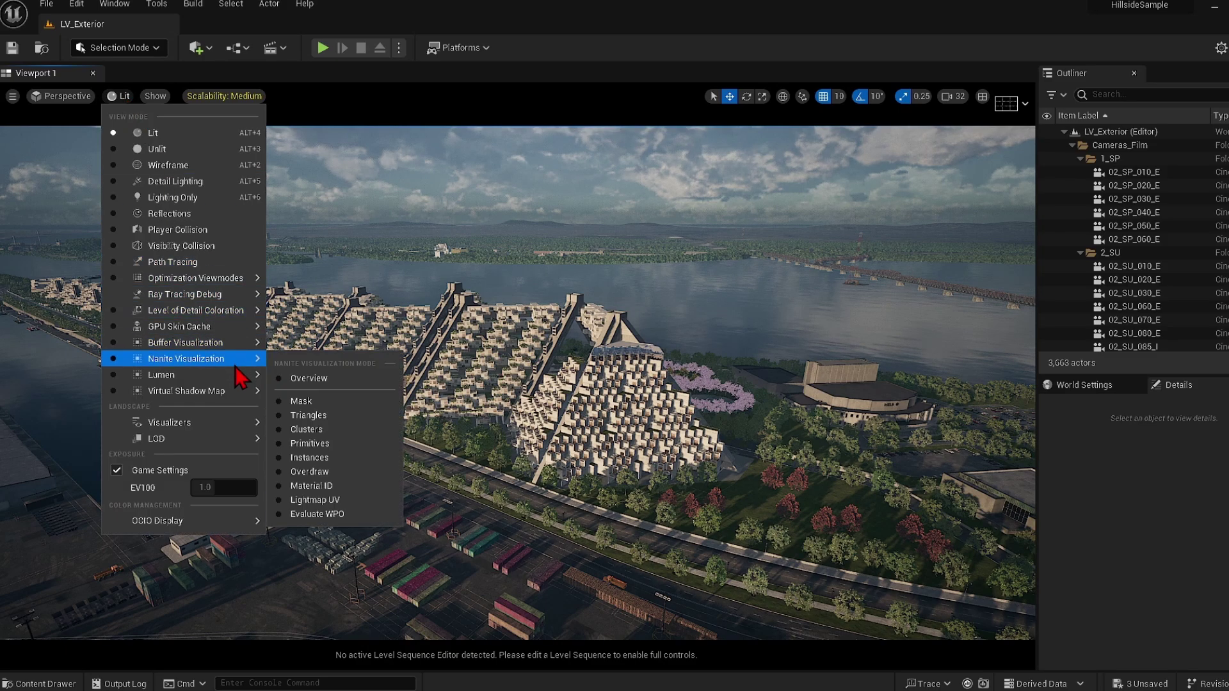
click(308, 415)
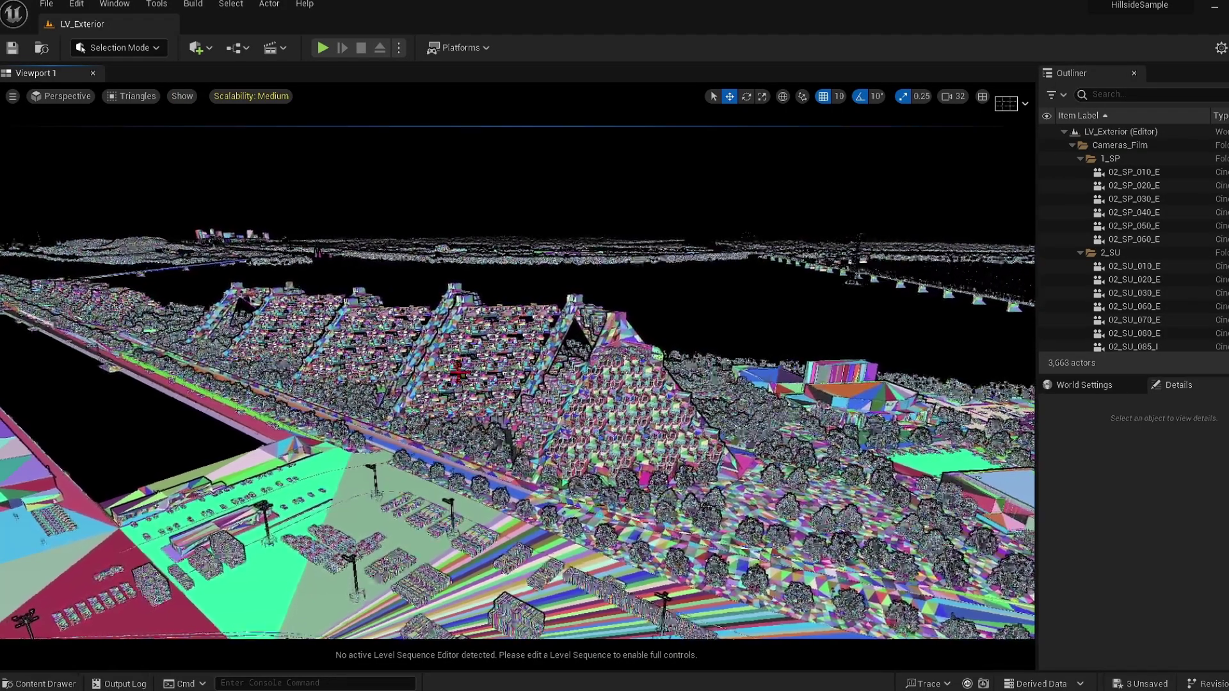
right_drag(644, 425, 672, 430)
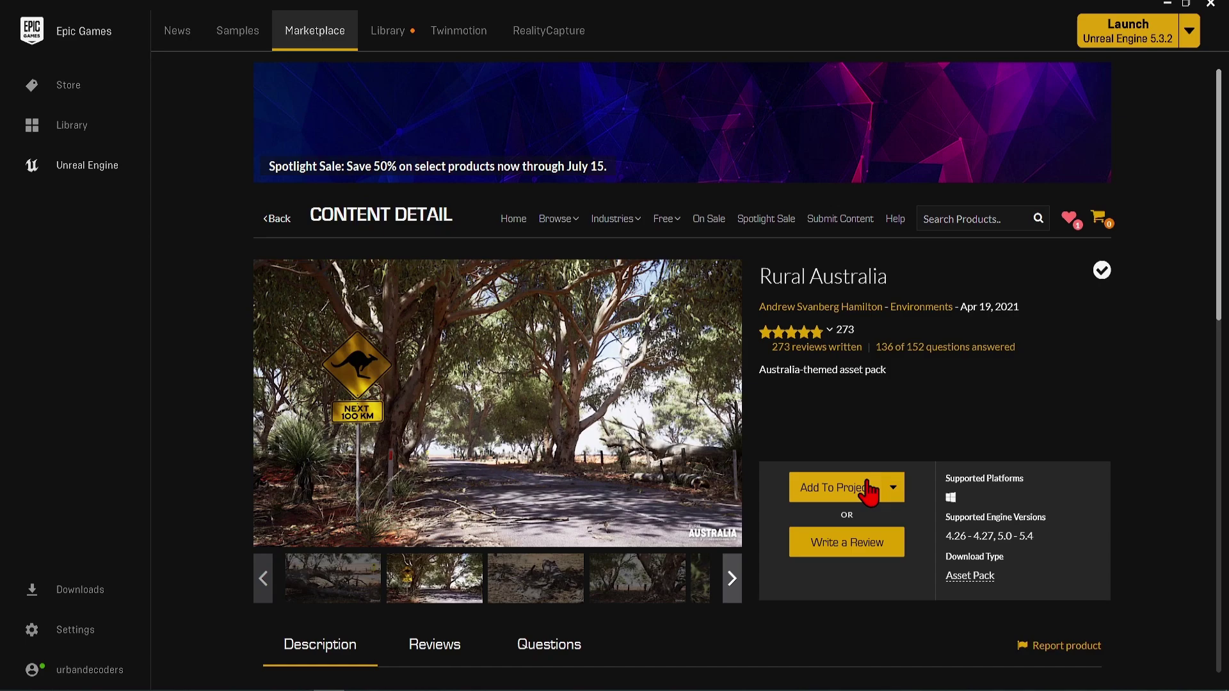
Add the Rural Australia pack to a project from the Marketplace and open the RuralAustralia_Content level in the Australia project
click(873, 490)
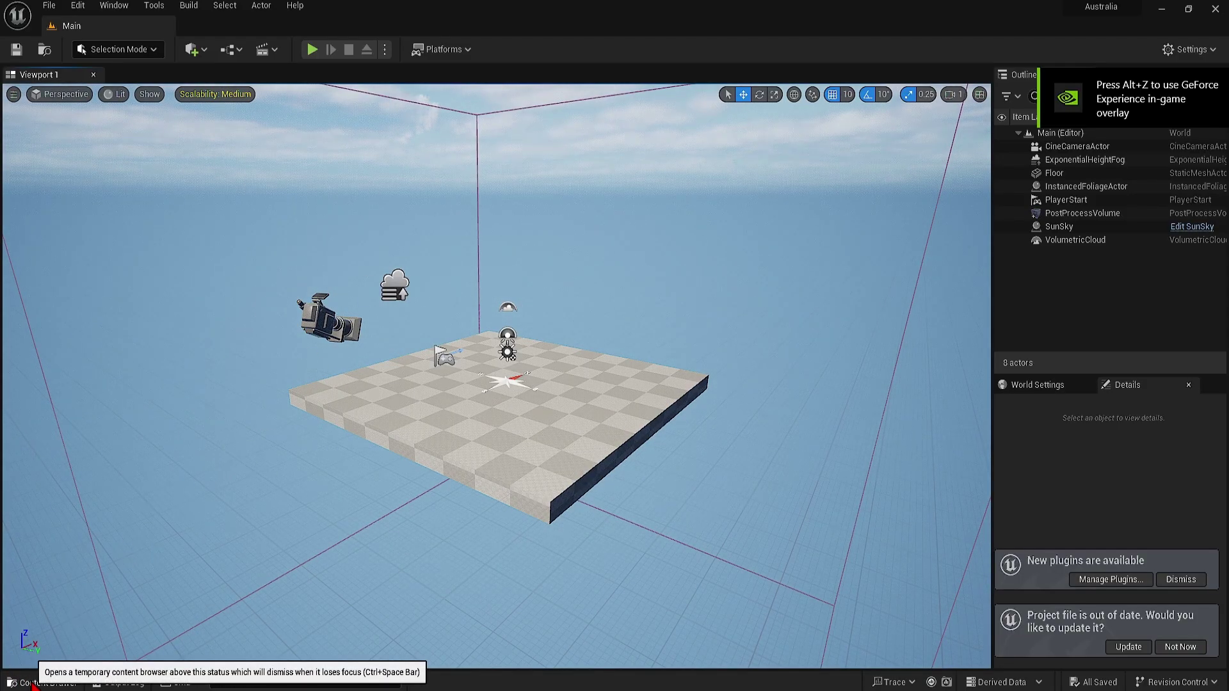
click(30, 683)
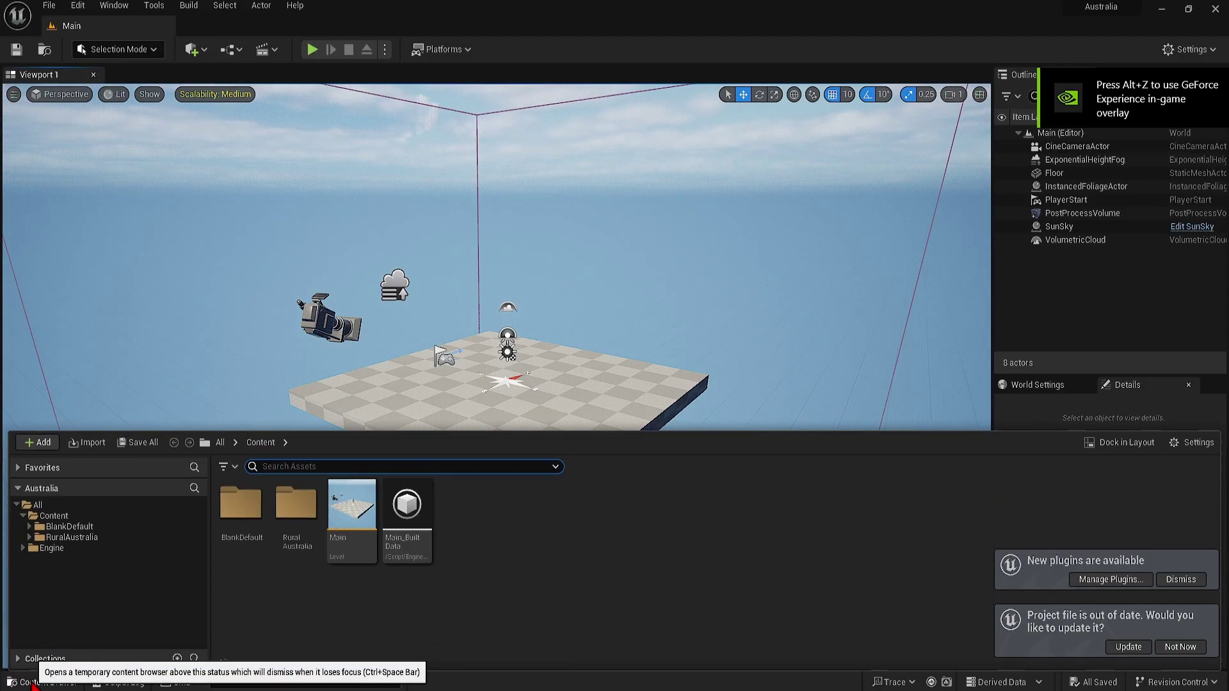
click(104, 539)
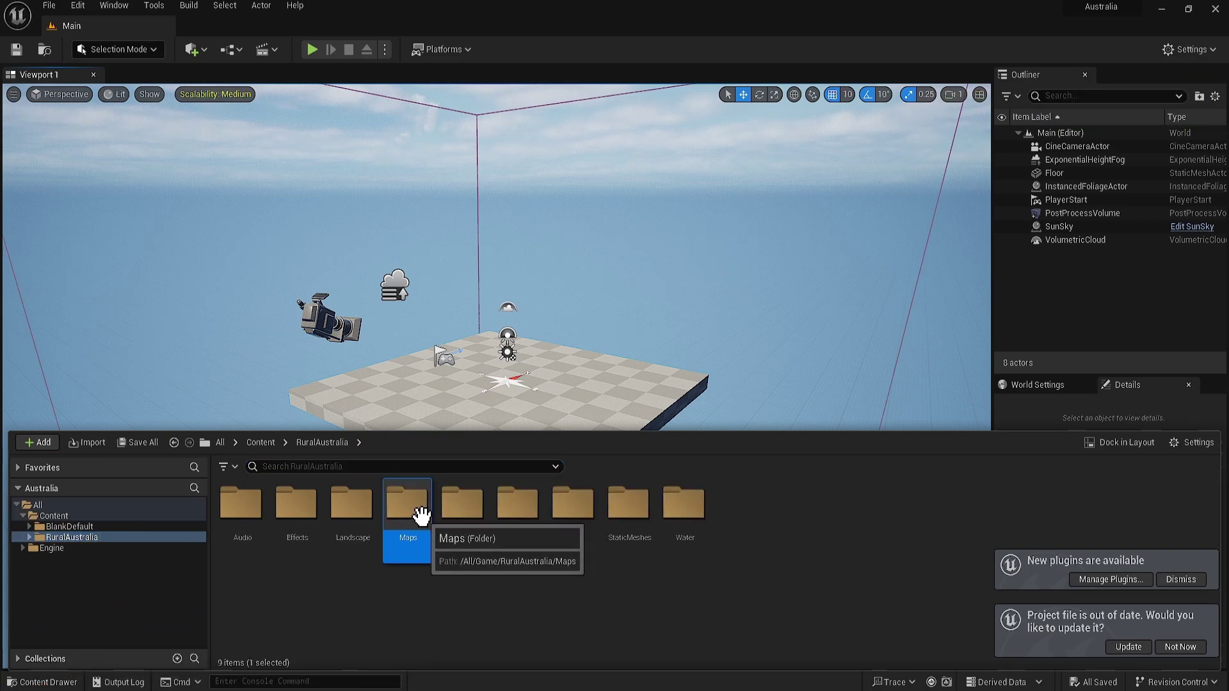
double_click(406, 507)
double_click(250, 531)
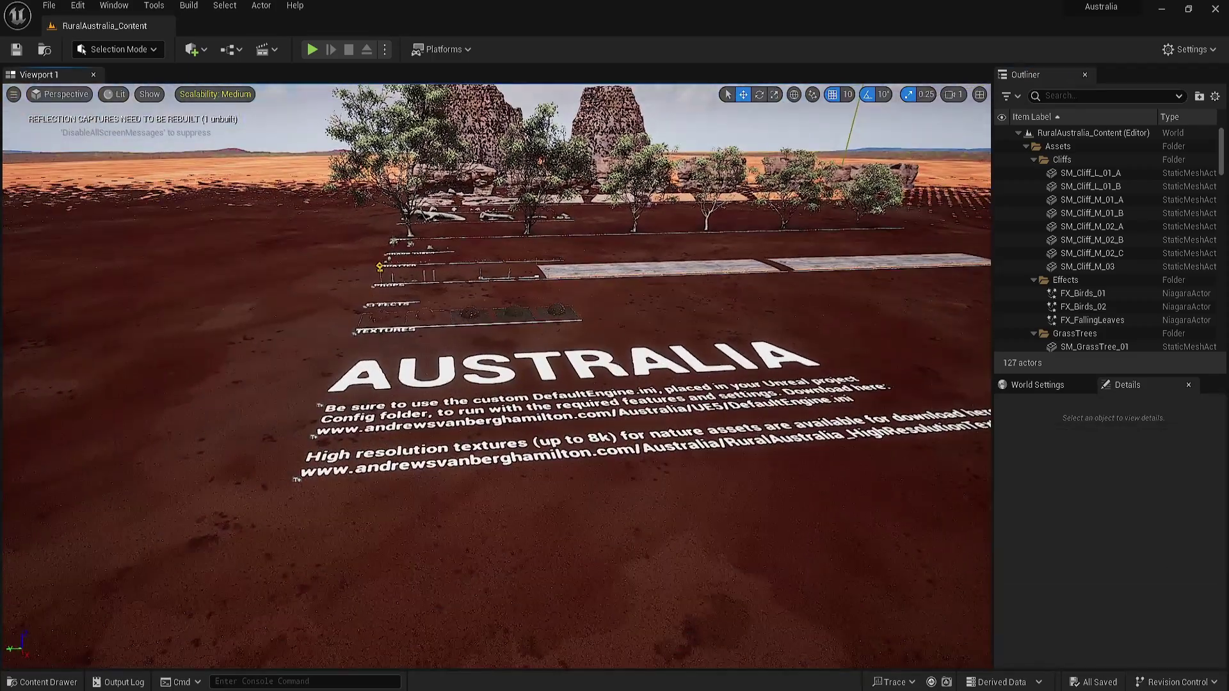
Examine the asset showcase in the RuralAustralia_Content level and select the FX_FallingLeaves effect
right_drag(496, 375, 390, 268)
key(w)
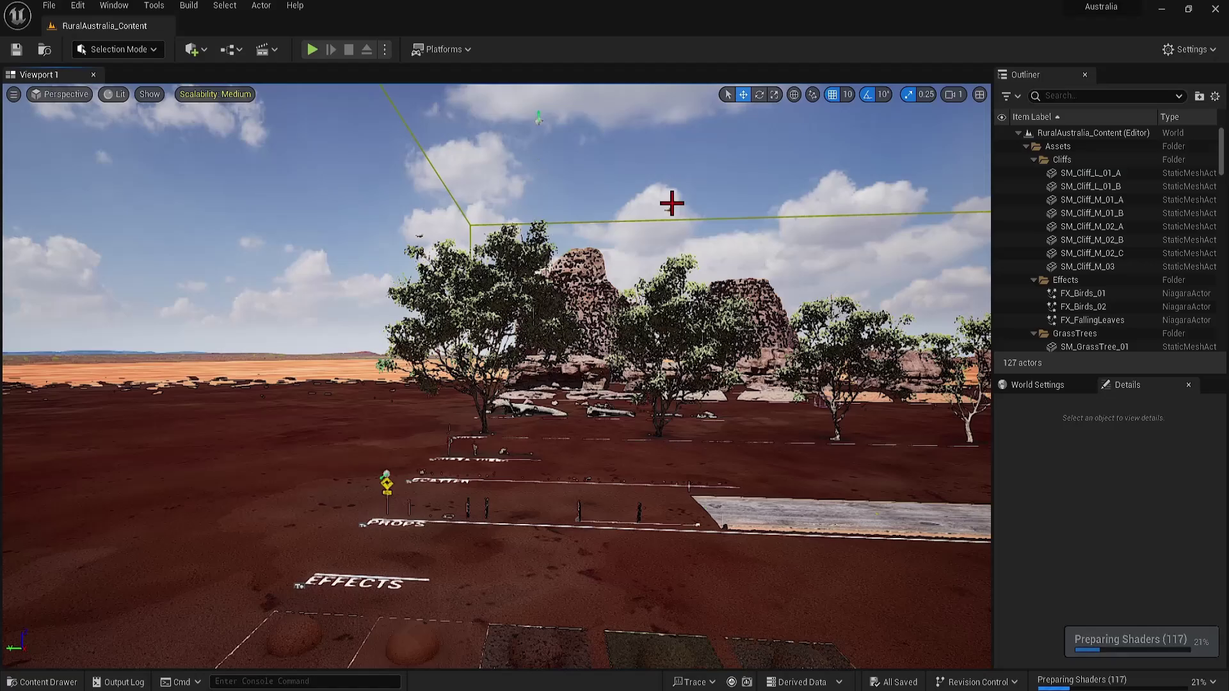
click(726, 209)
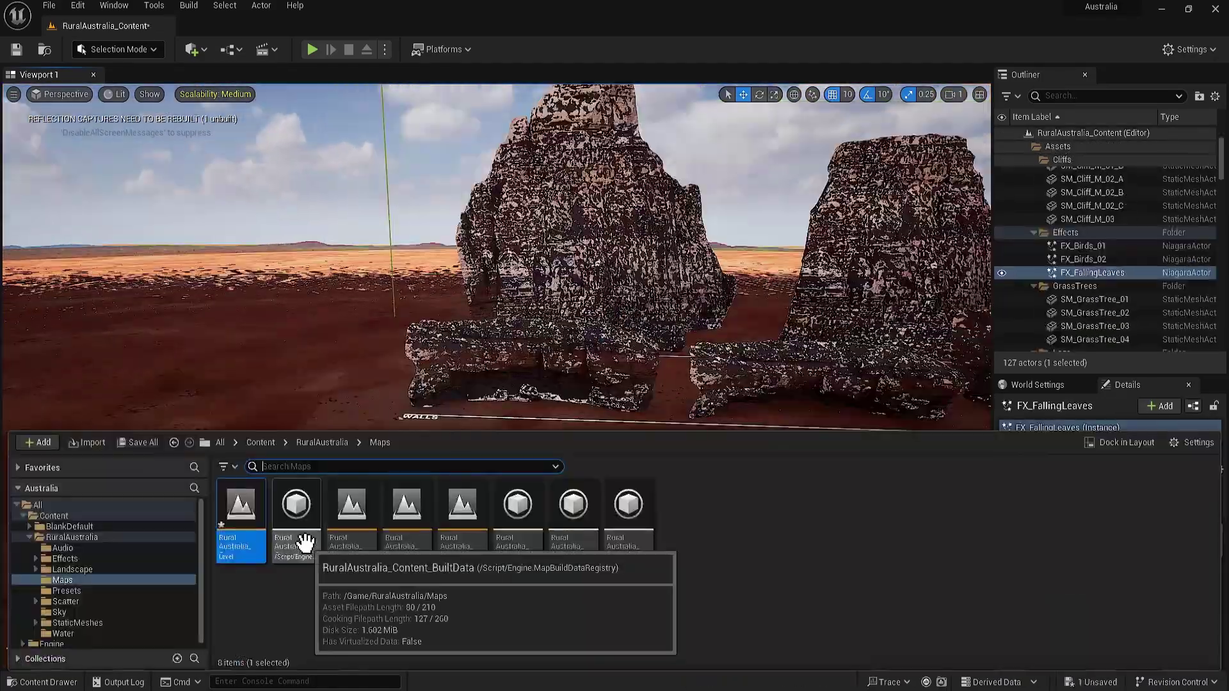
Open the RuralAustralia_Example_01 level, saving the changes to RuralAustralia_Content
double_click(336, 533)
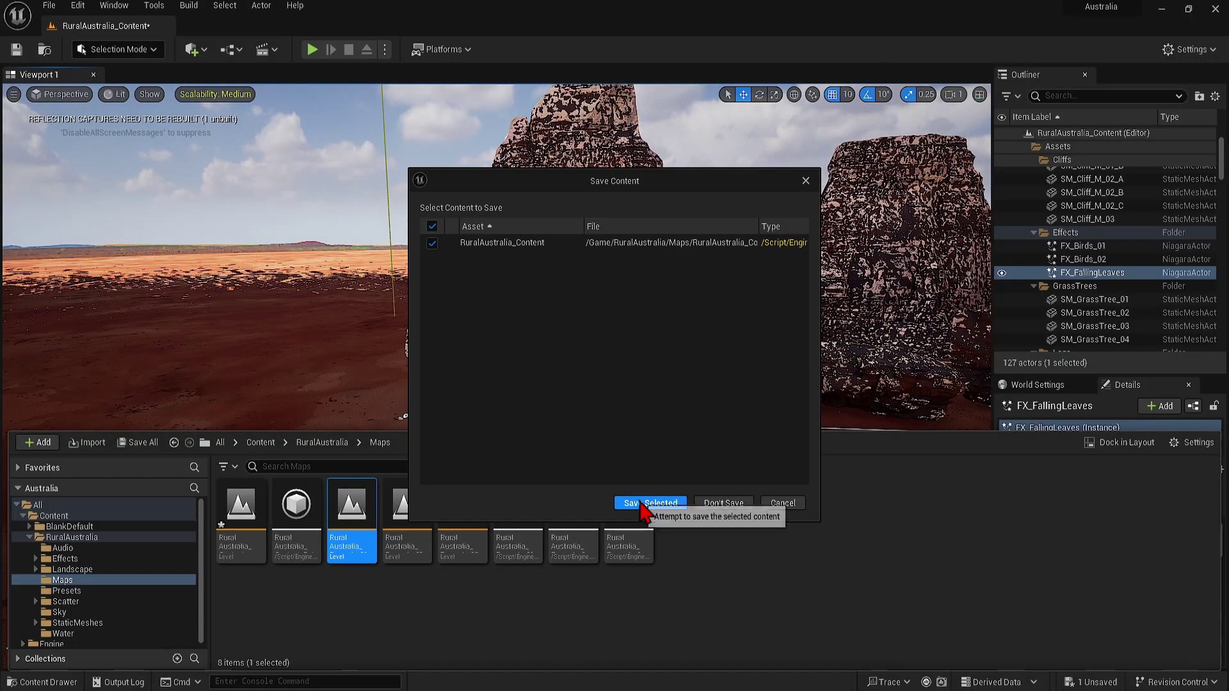
click(634, 505)
drag(726, 429, 704, 640)
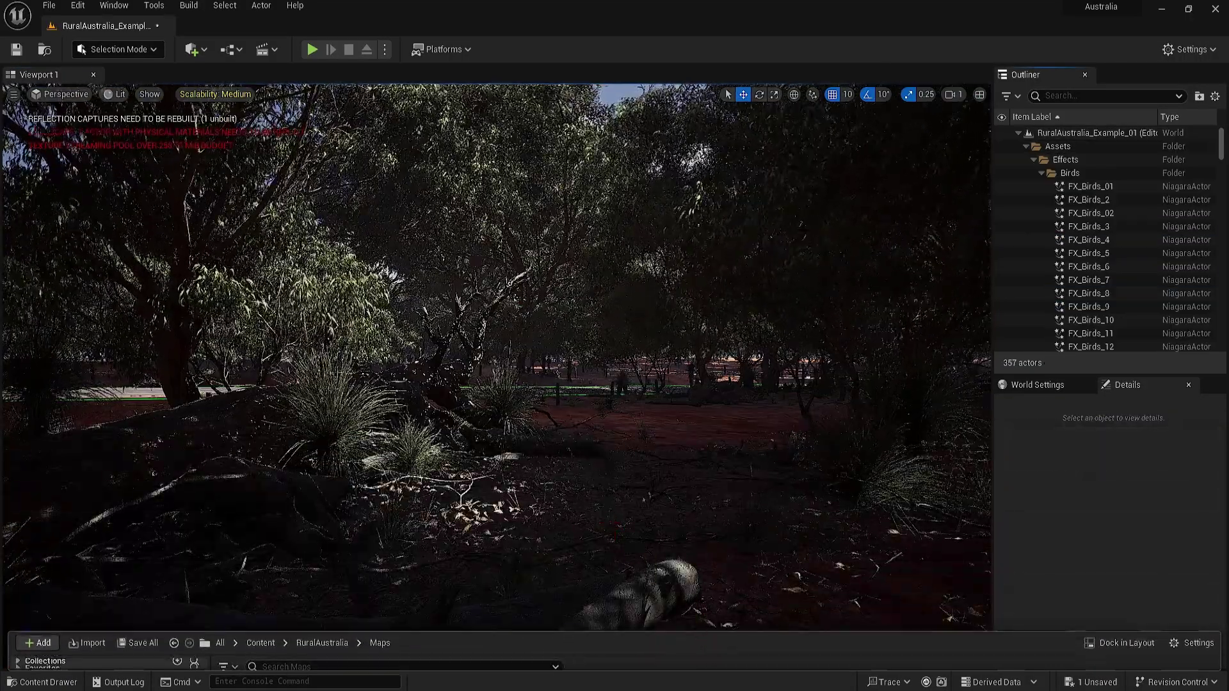
Explore the forest road in RuralAustralia_Example_01, inspecting the trees, fallen logs and spline fences
right_drag(615, 530, 295, 490)
key(w)
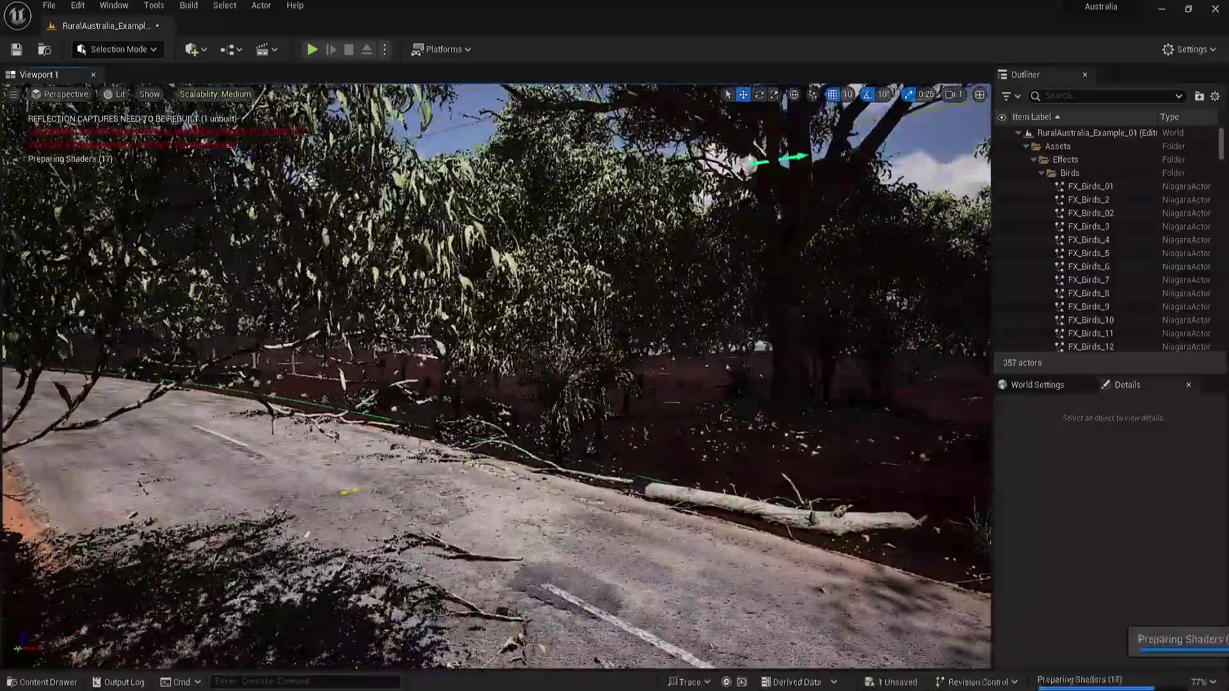
click(556, 533)
right_drag(556, 534, 646, 544)
key(w)
click(603, 471)
right_drag(384, 521, 435, 410)
key(w)
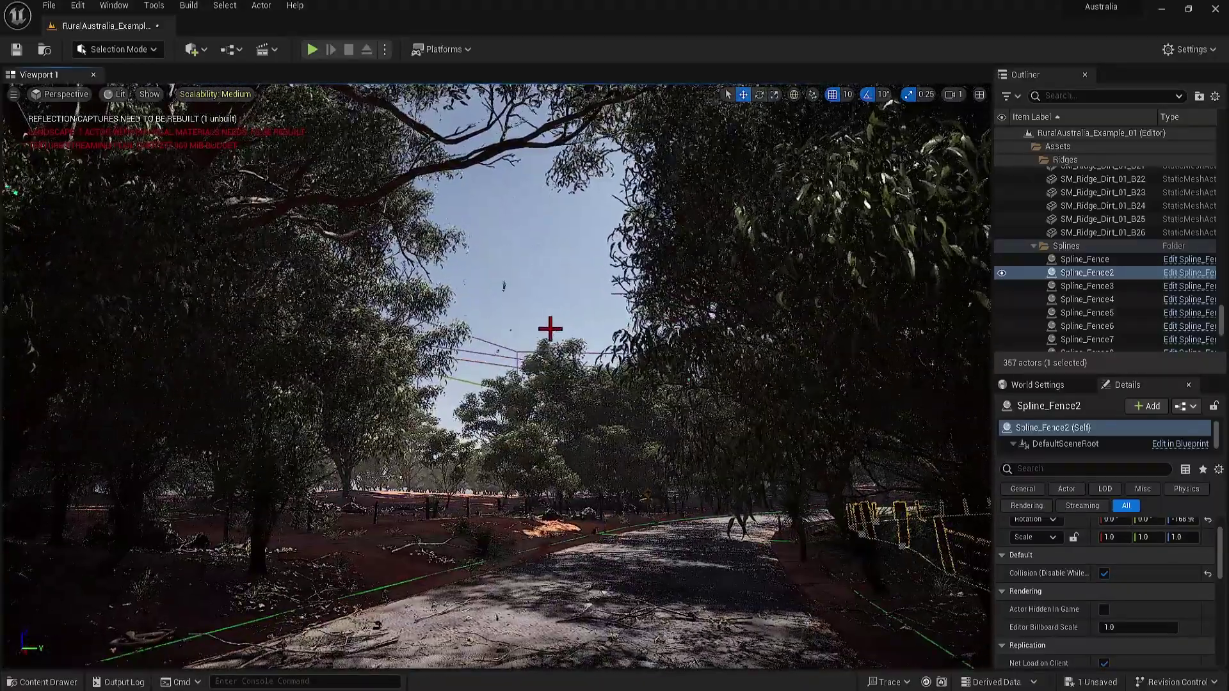
Place the FX_Birds_01 Niagara system from RuralAustralia/Effects/Birds above the road and shift it sideways toward the trees
click(55, 681)
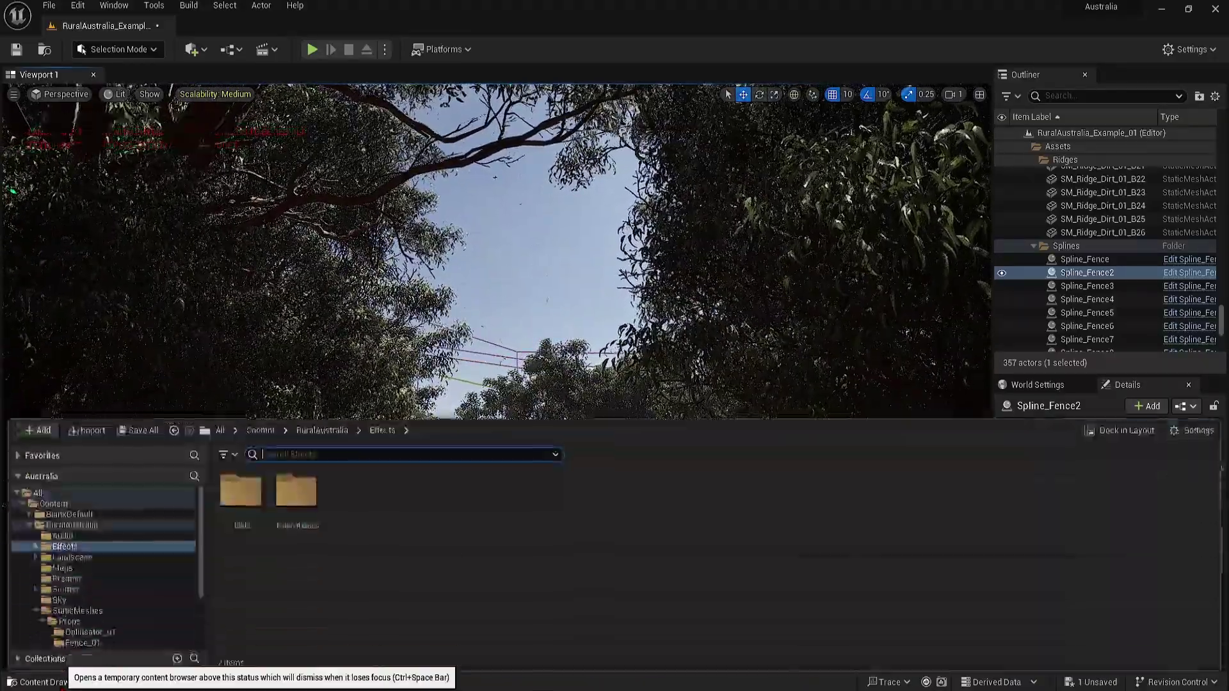
double_click(256, 510)
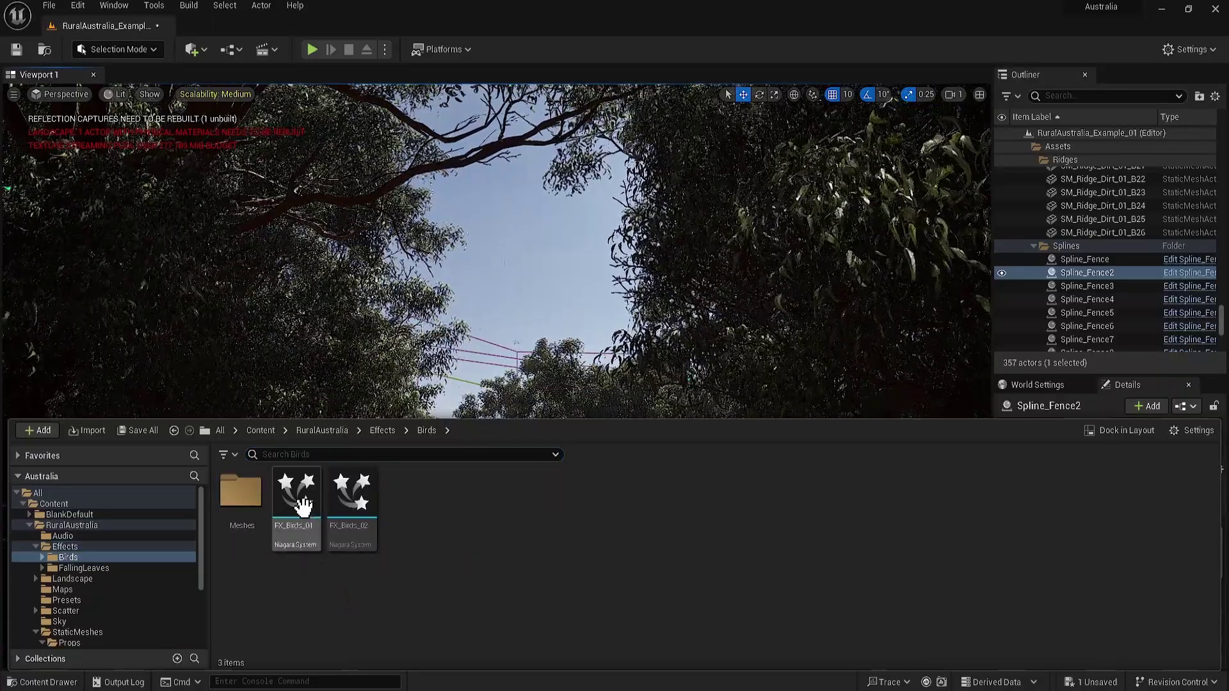
drag(303, 506, 472, 392)
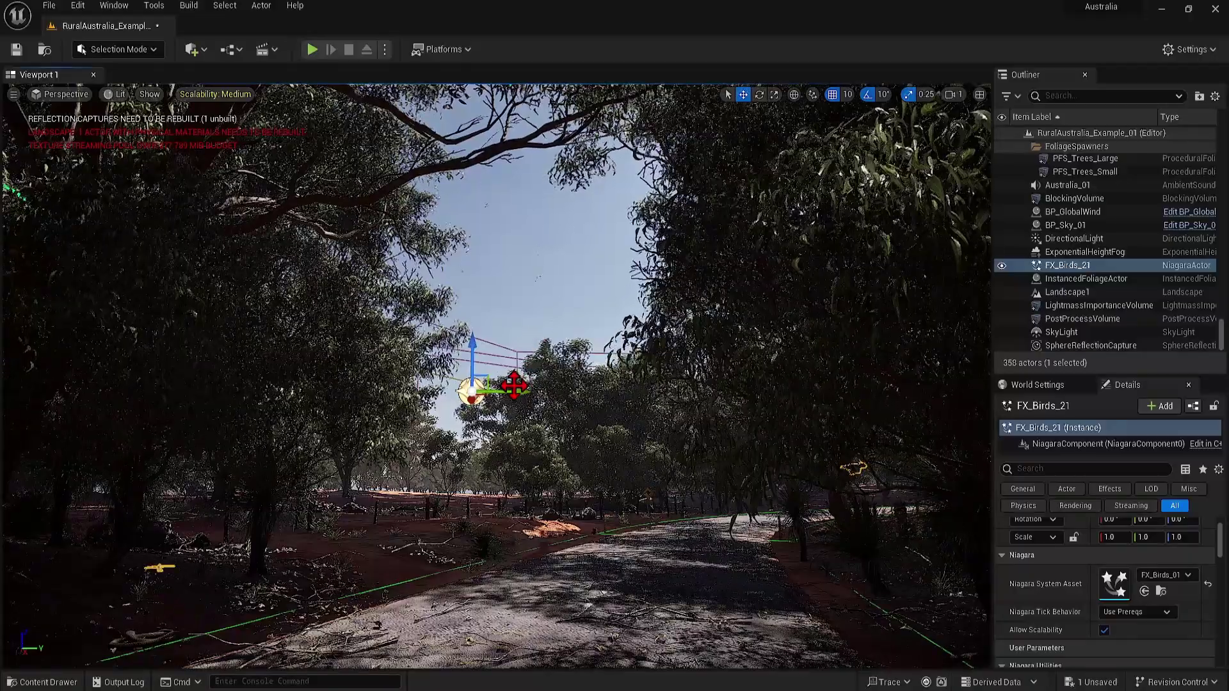
drag(514, 384, 391, 383)
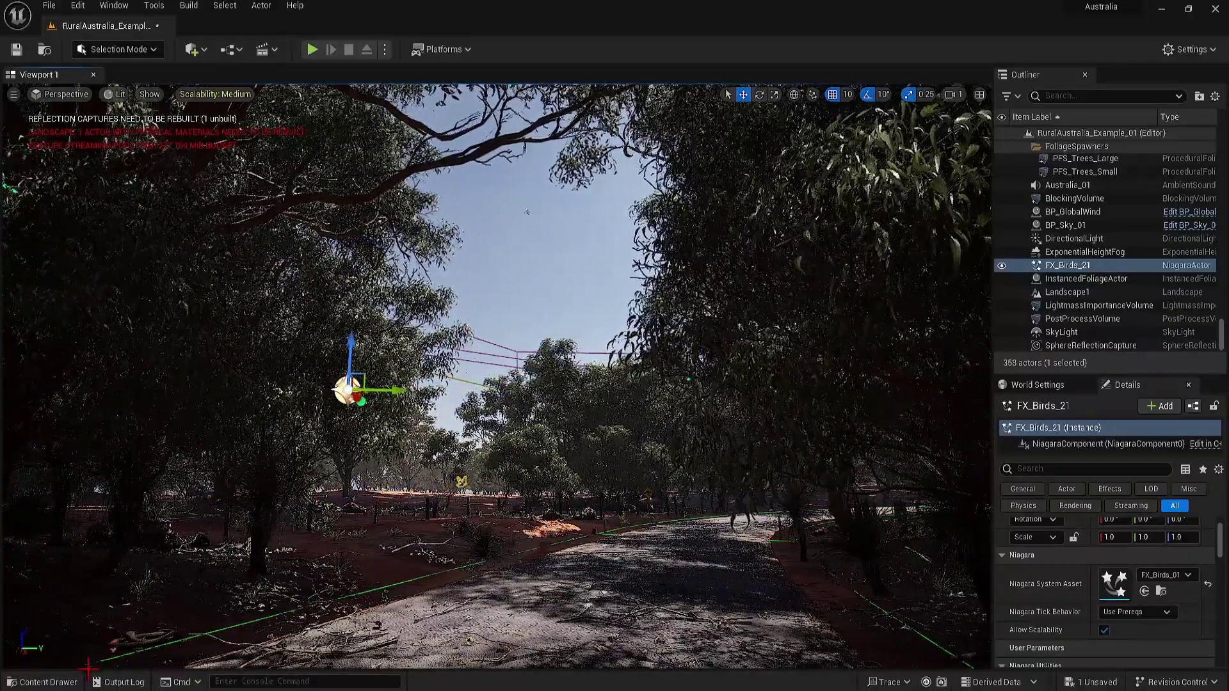
Place a falling leaves effect from RuralAustralia/Effects/FallingLeaves above the forest road
click(44, 681)
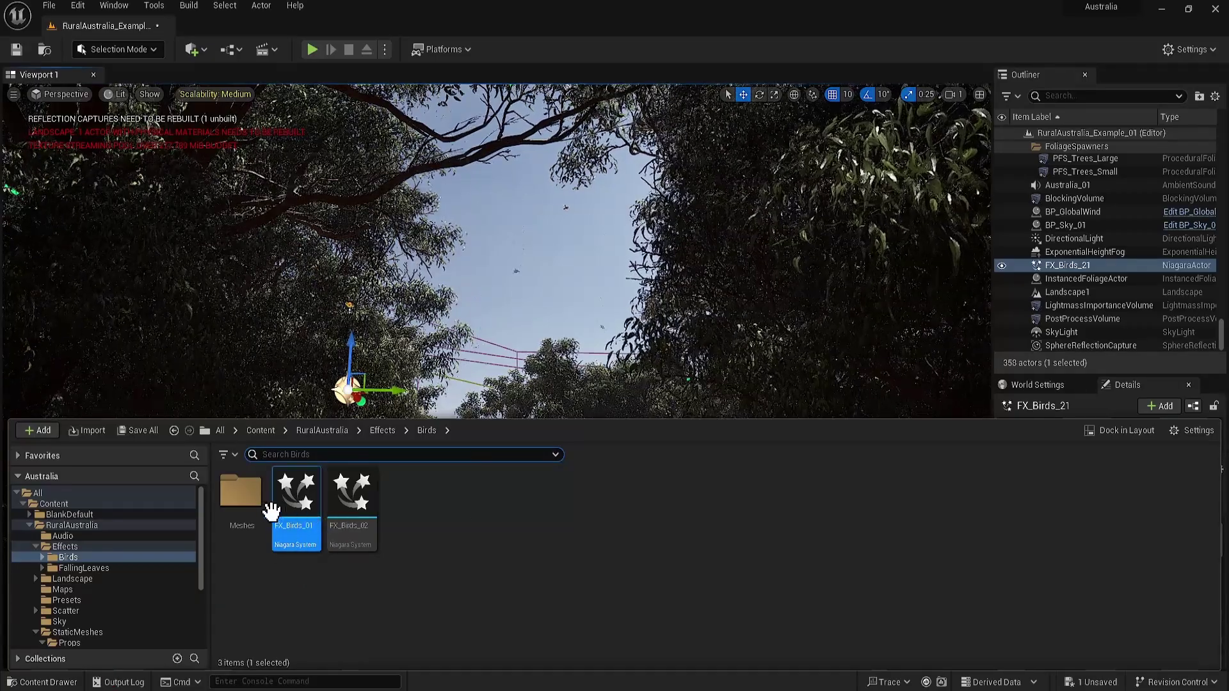
click(101, 568)
drag(340, 503, 496, 398)
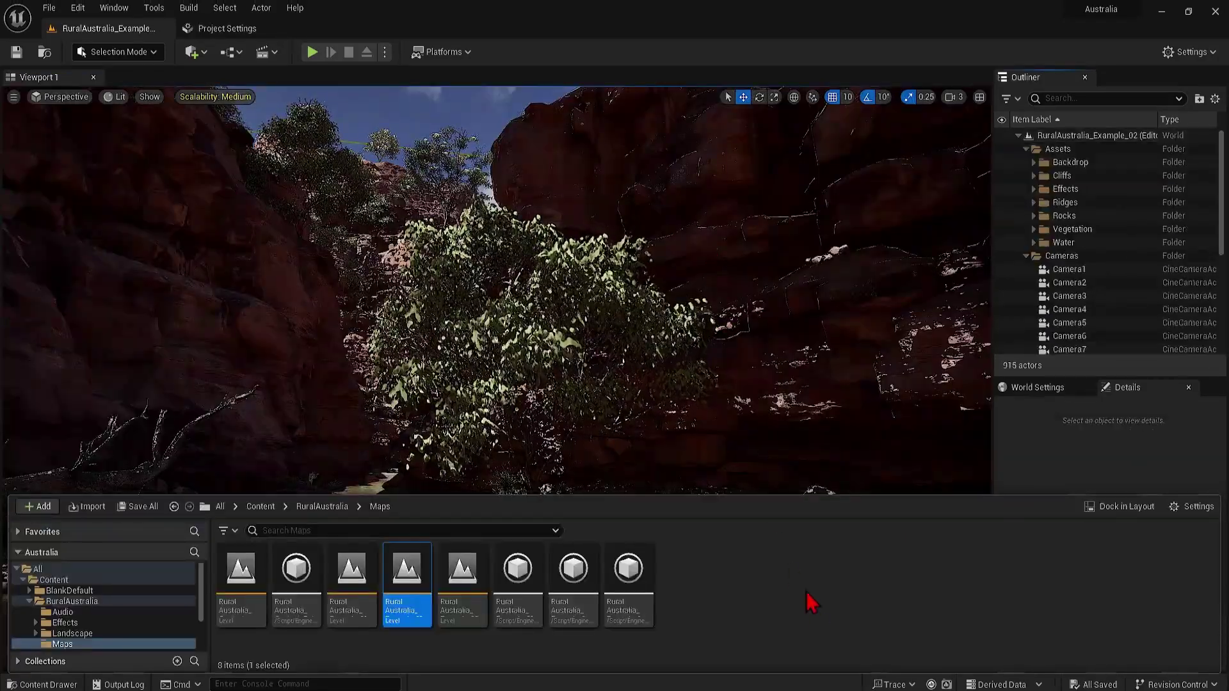
Reveal the full gorge view in RuralAustralia_Example_02 and select the Water plane
drag(762, 494, 755, 632)
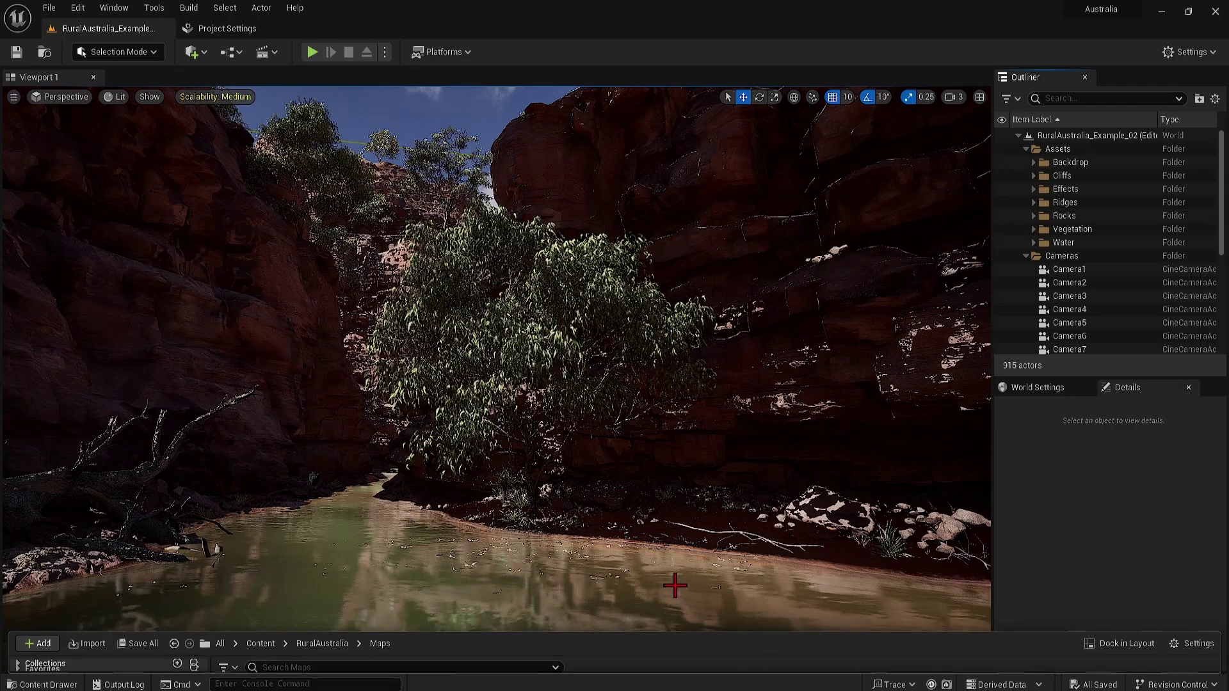
click(462, 578)
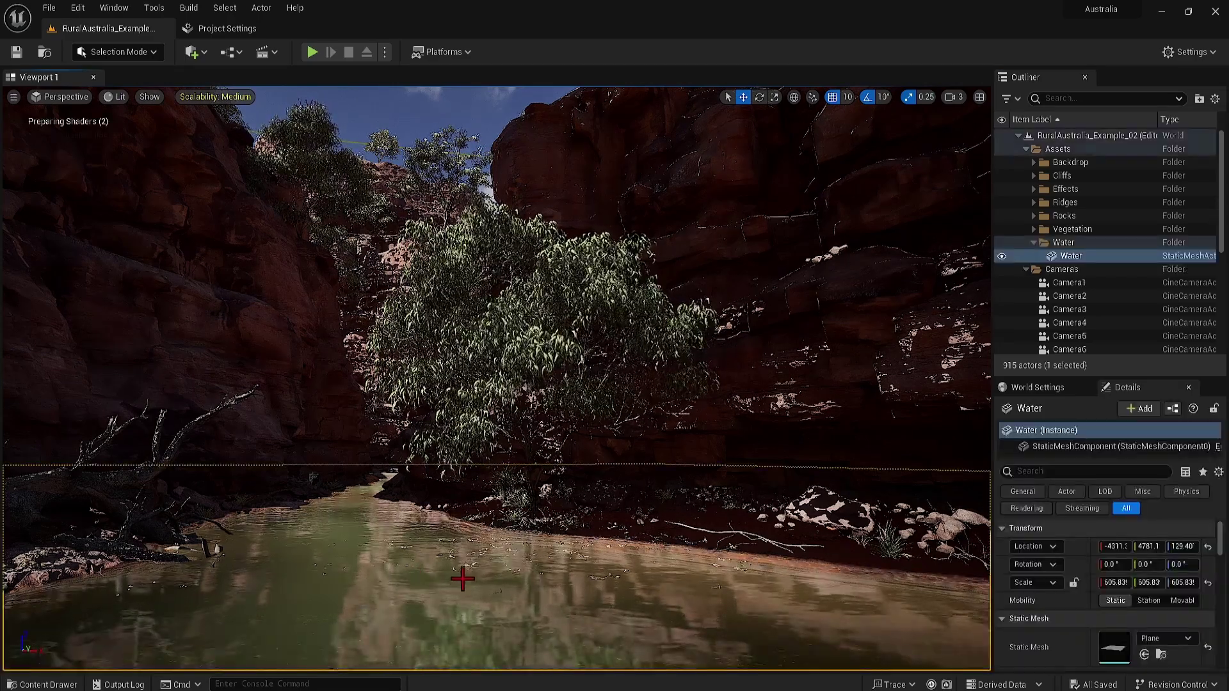
Open the Water plane's material instance MI_Water_01 from its assets folder and inspect its parameters and preview
scroll(1194, 592, down, 4)
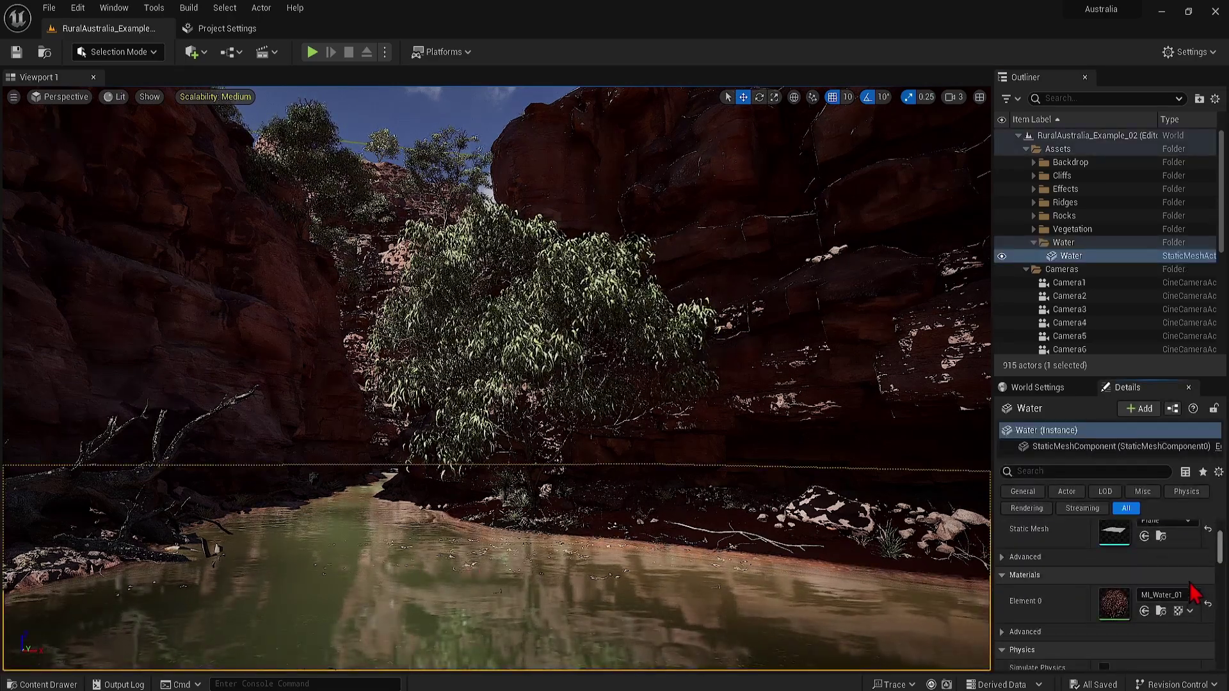
click(1159, 611)
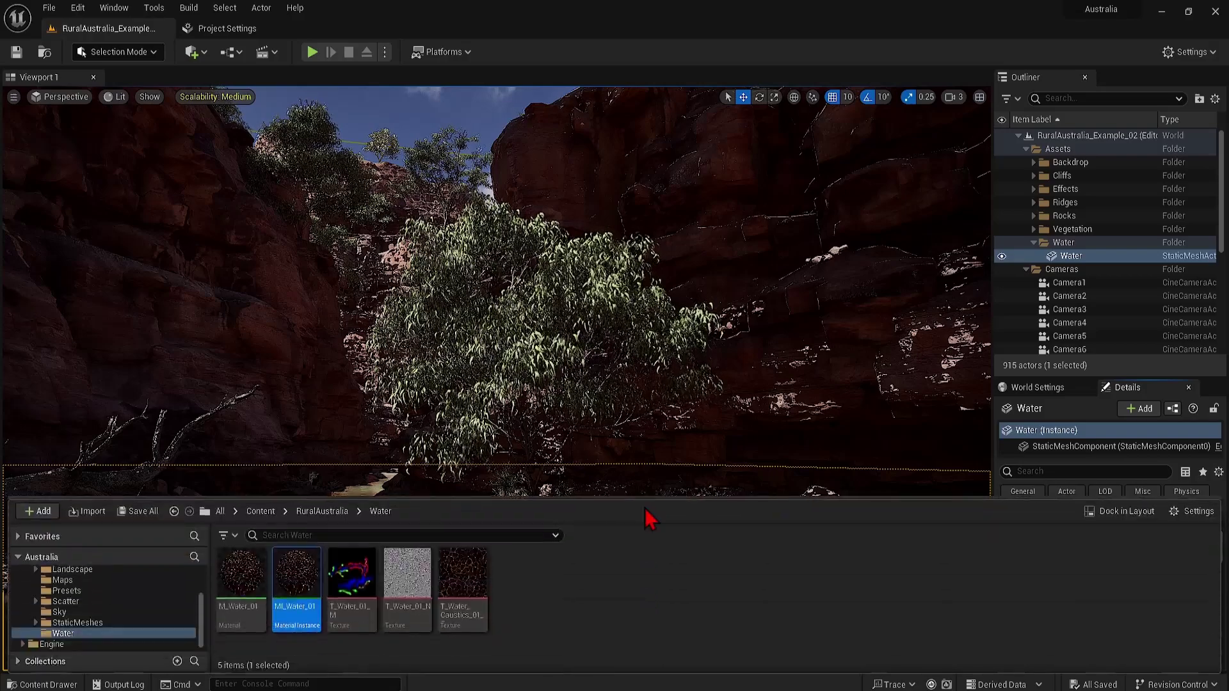
double_click(299, 576)
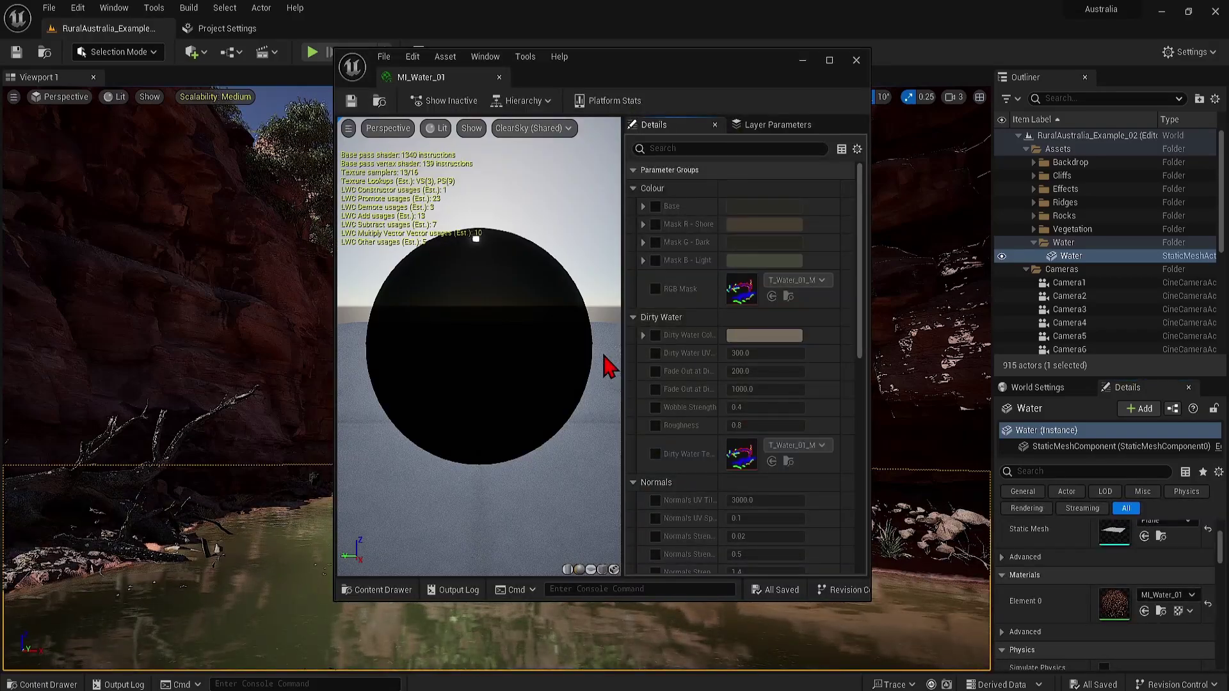
drag(467, 407, 483, 432)
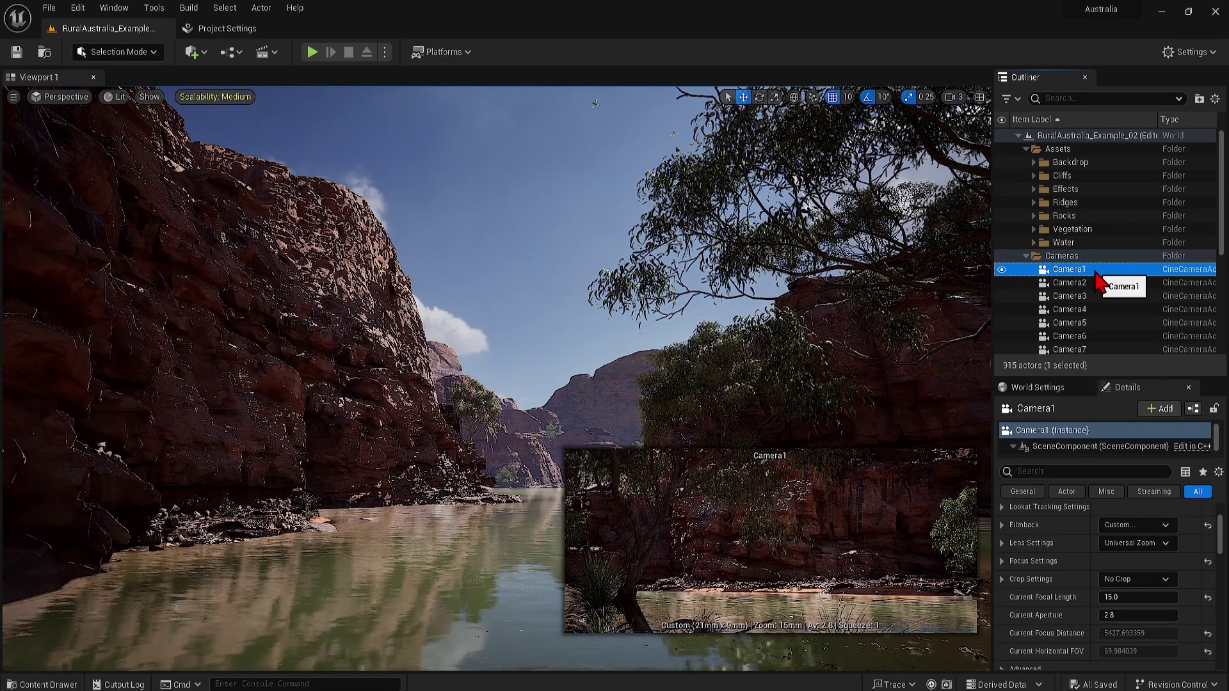
Preview Camera2 and Camera3 from the placed cameras, and view the gorge through Camera3
click(1096, 283)
click(1097, 297)
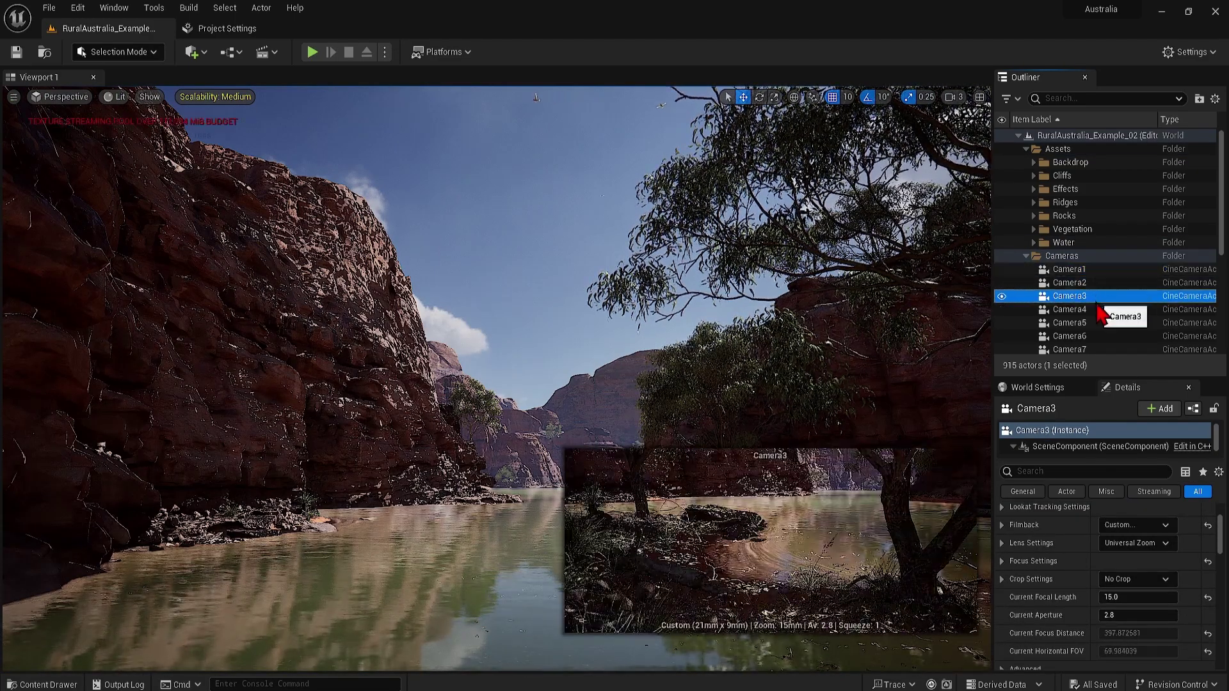
click(77, 99)
click(85, 277)
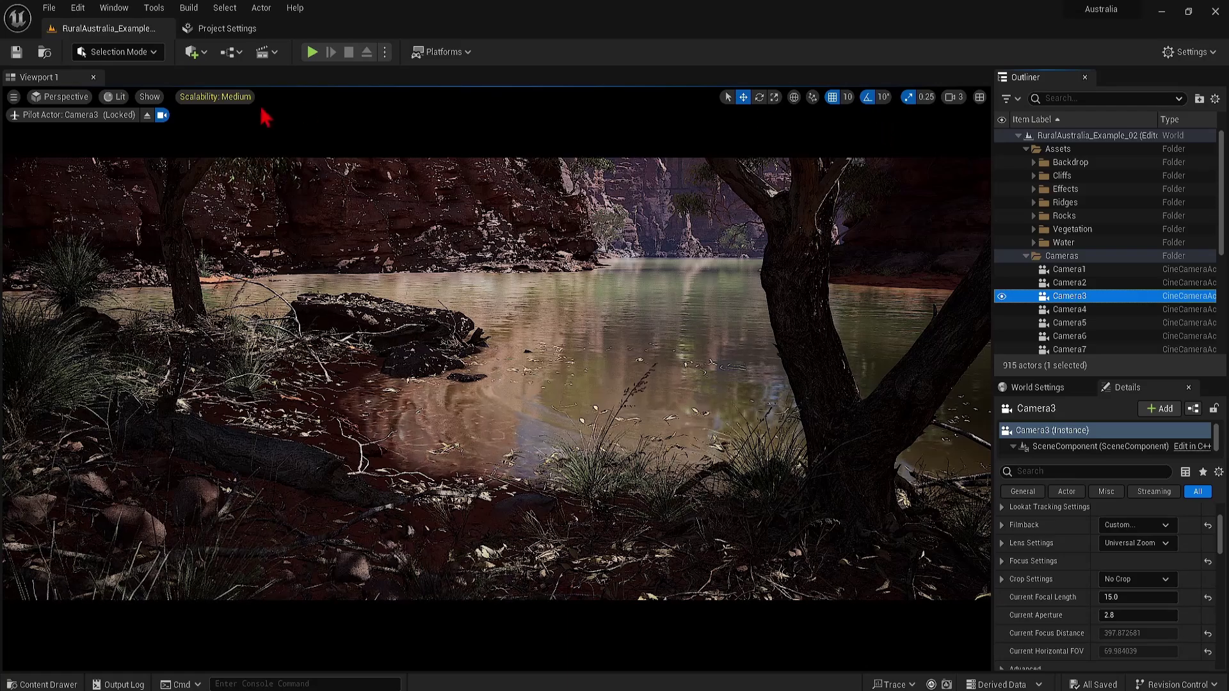
View the gorge through Camera4, Camera6 and Camera7 in turn, clearing the current camera selection
click(74, 99)
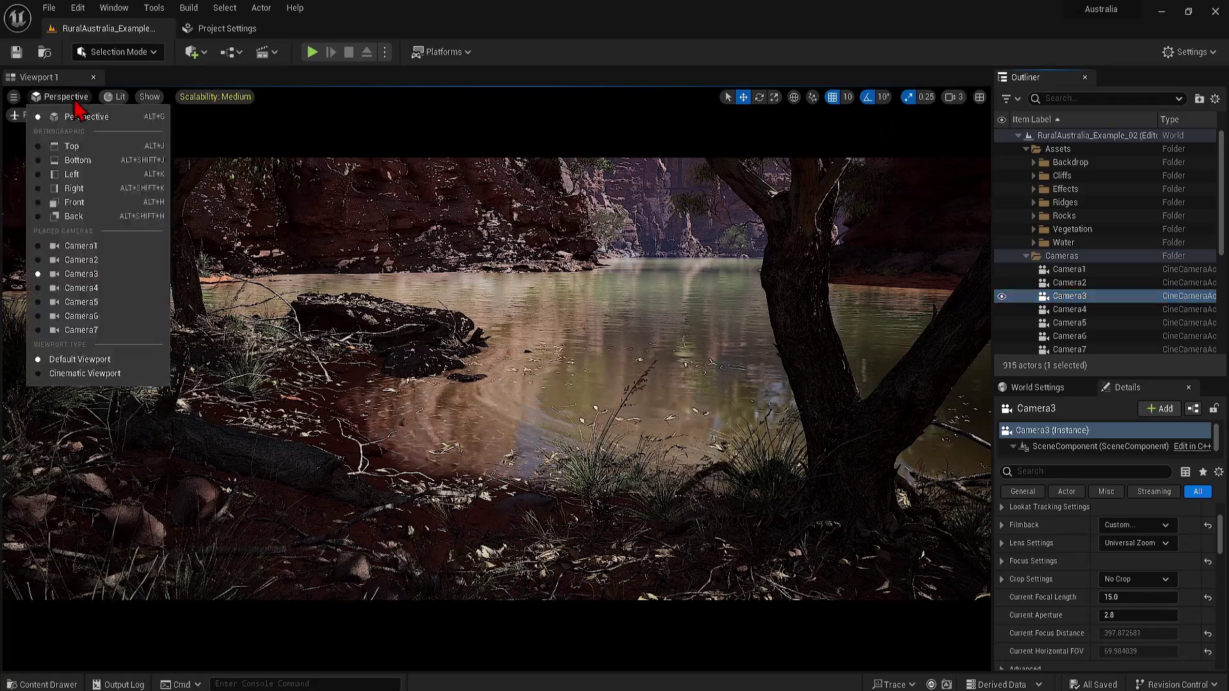
click(76, 288)
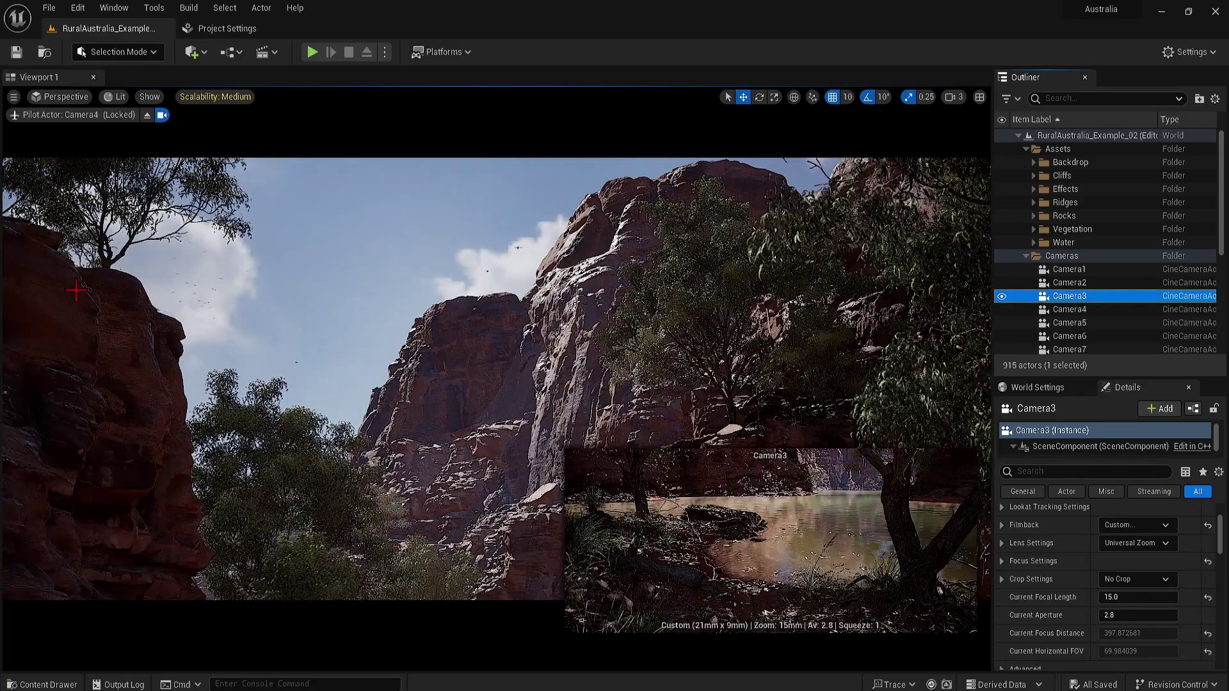
click(322, 238)
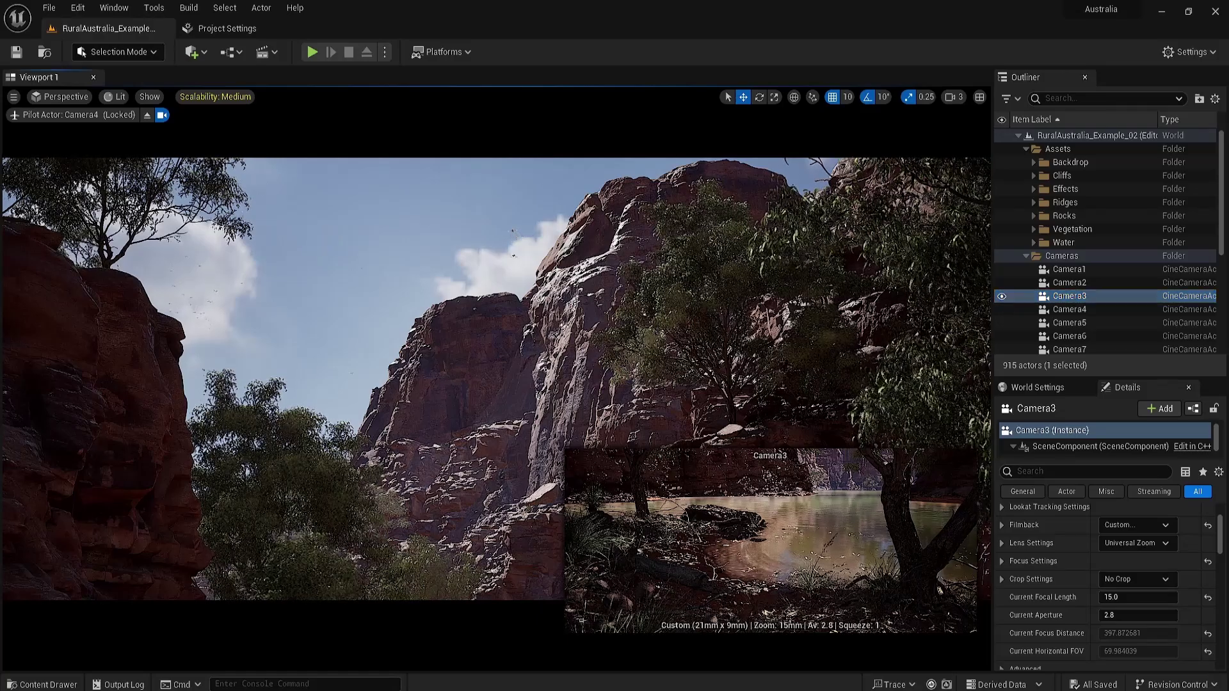
click(61, 97)
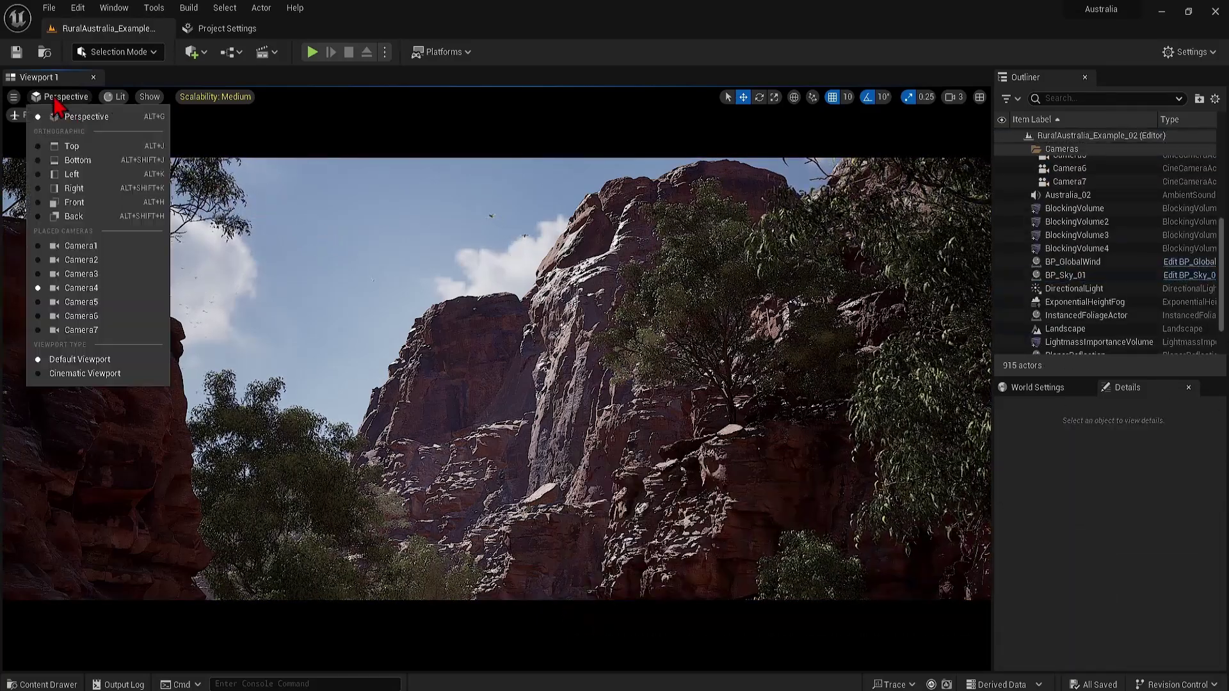
click(96, 317)
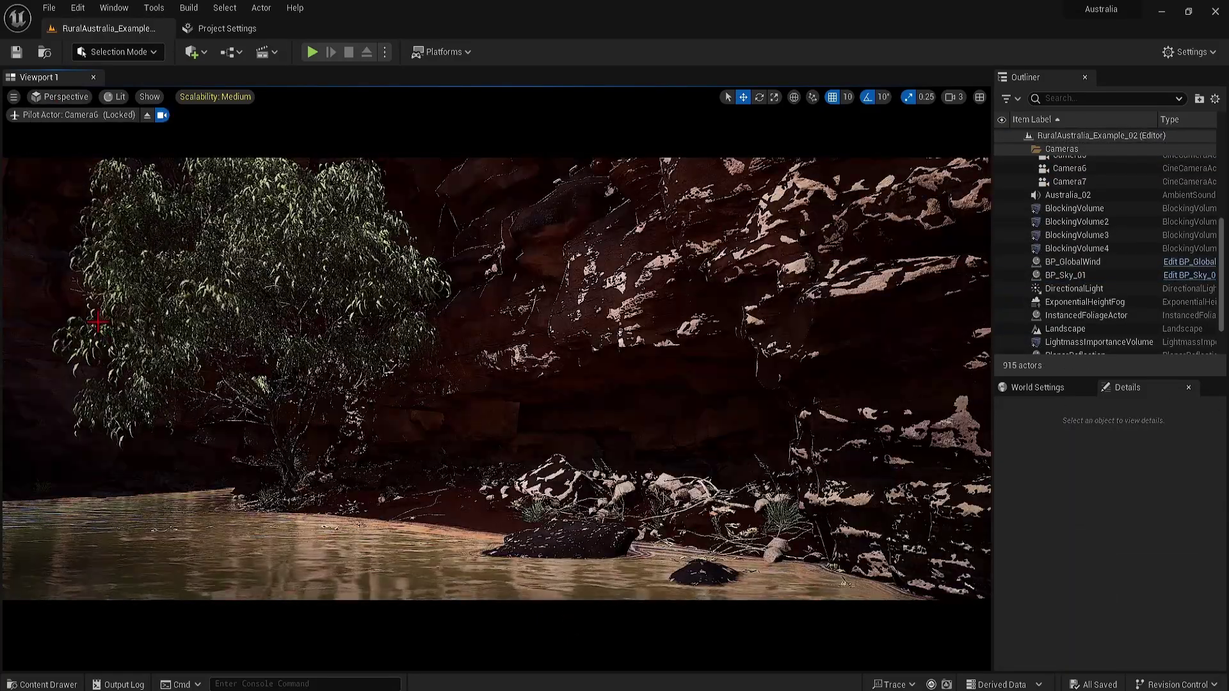
click(66, 97)
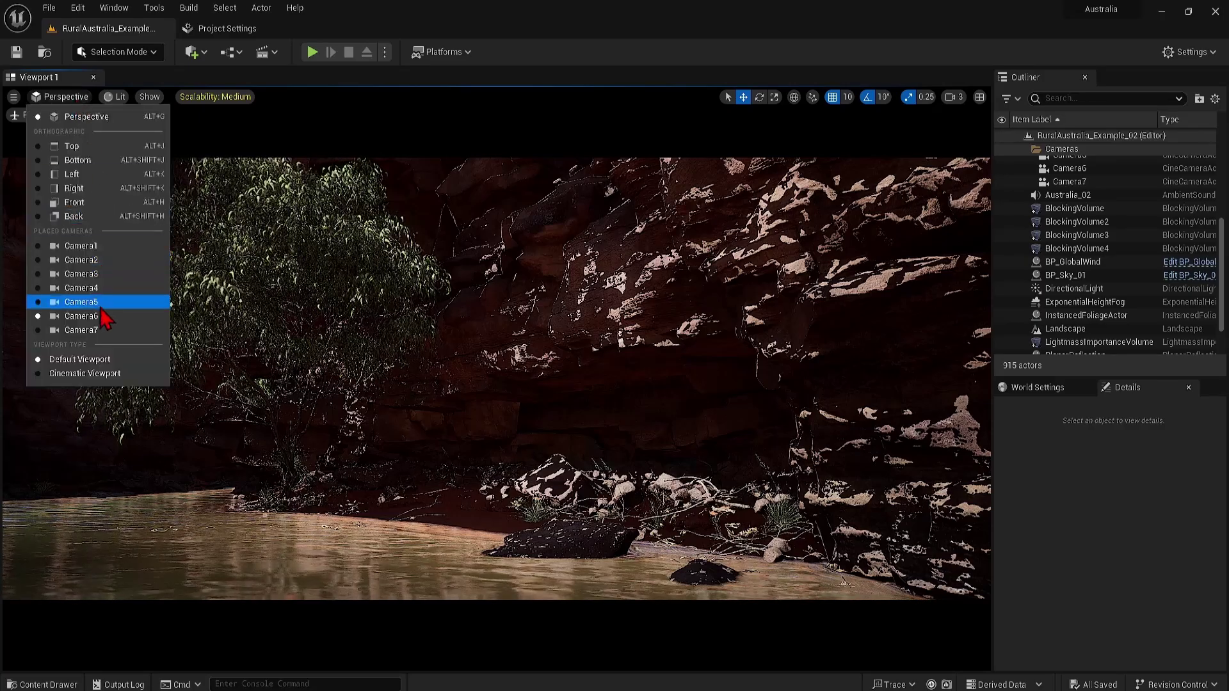
click(81, 330)
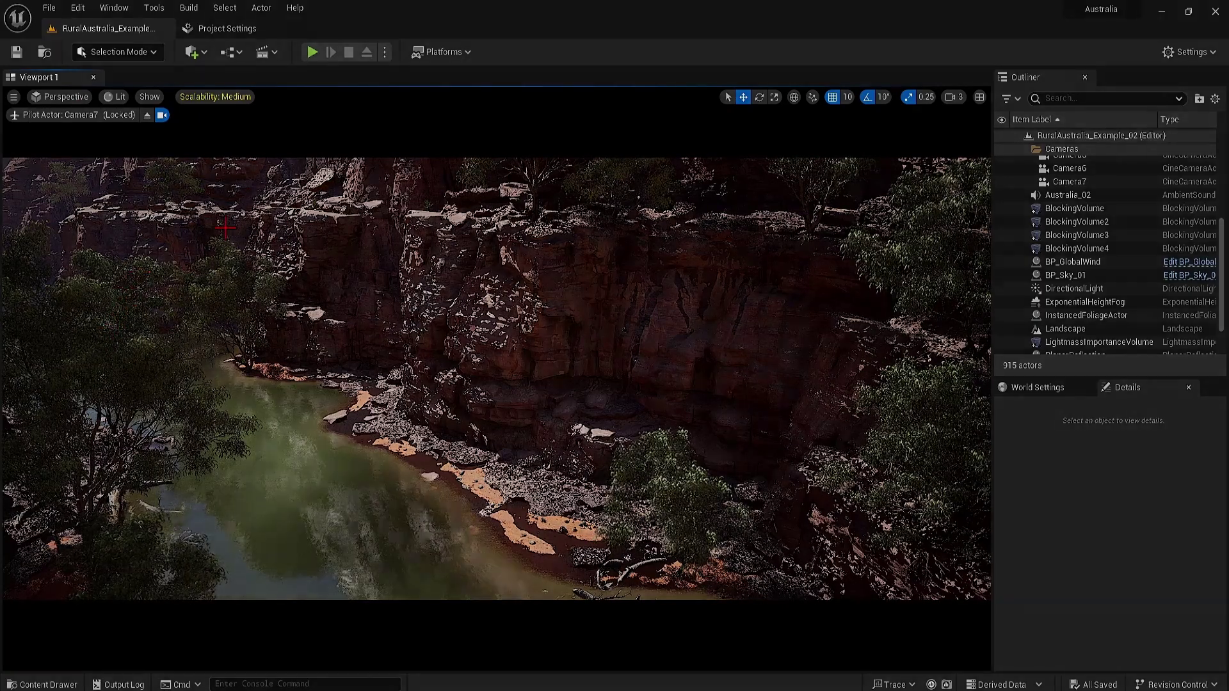